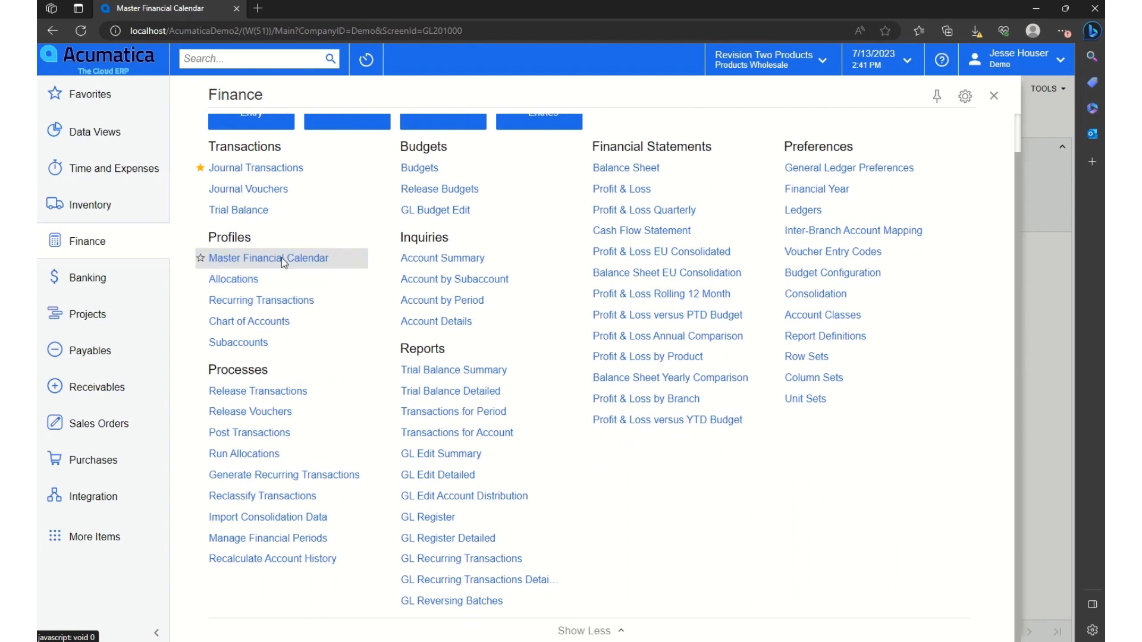
Step: Generate the master financial calendar for the year 2024 only
{"action": "left_click", "coordinate": [281, 258]}
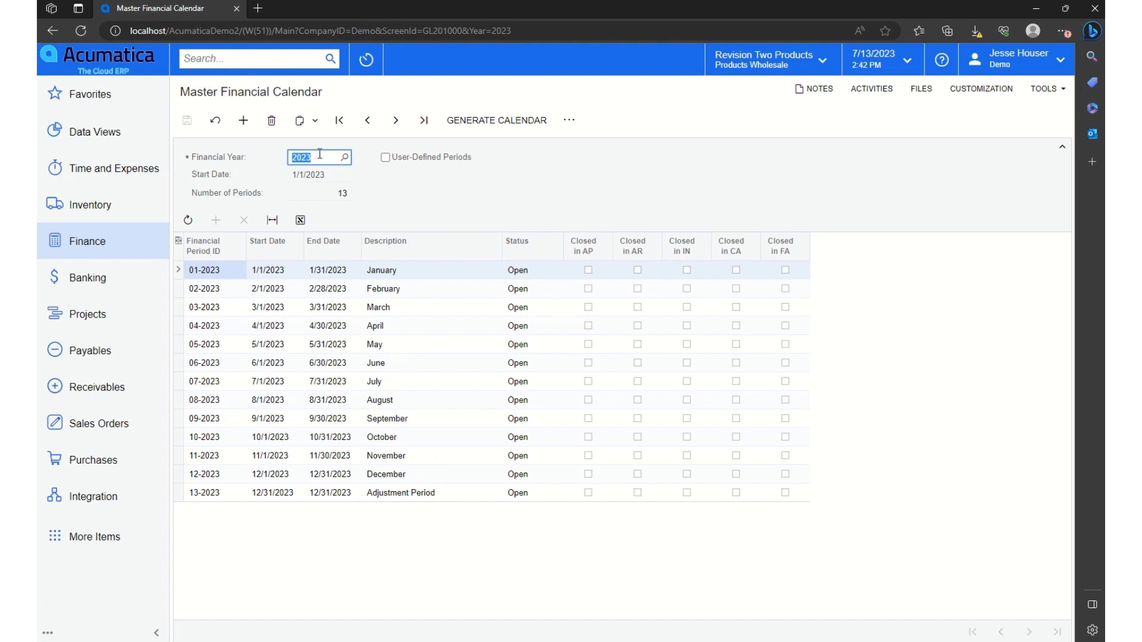
{"action": "type", "text": "2024"}
{"action": "key", "text": "Tab"}
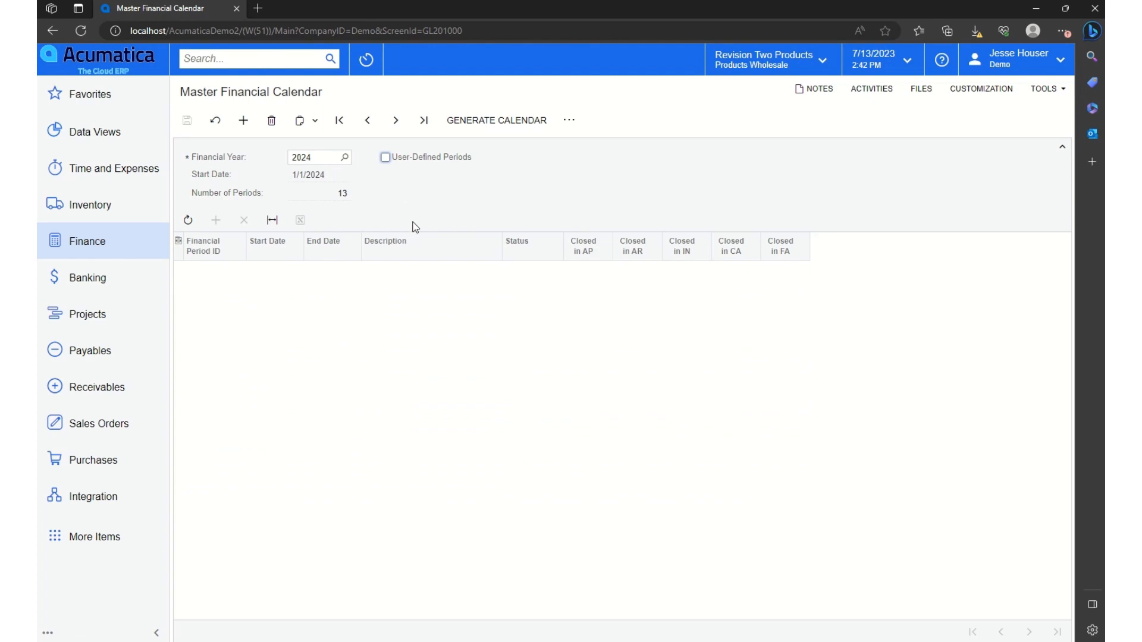
{"action": "left_click", "coordinate": [510, 125]}
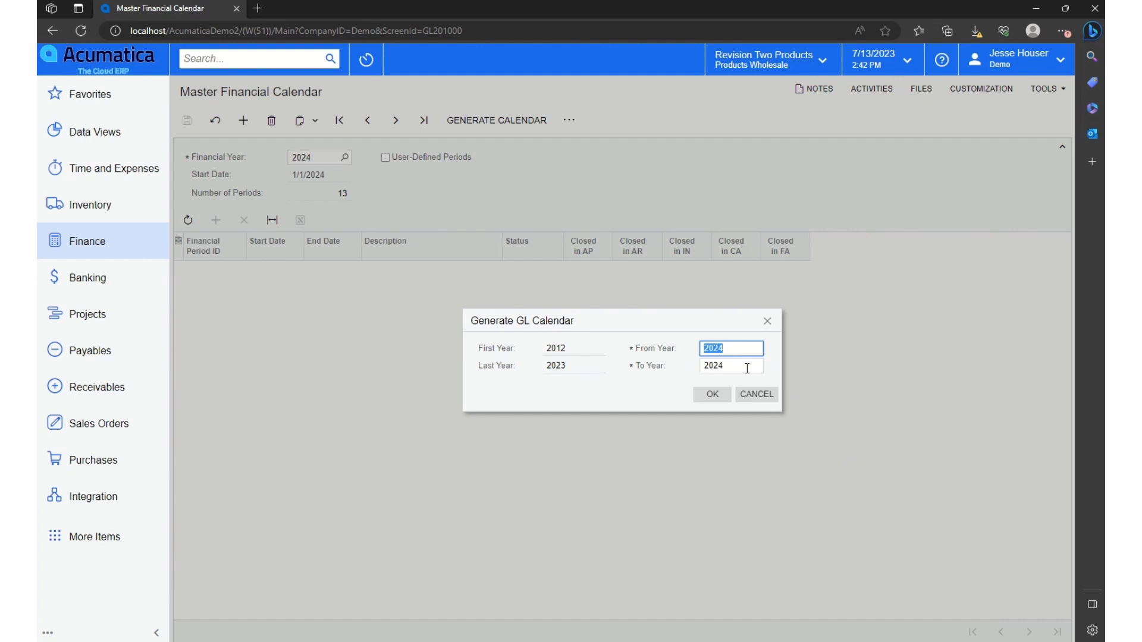
{"action": "left_click", "coordinate": [714, 398]}
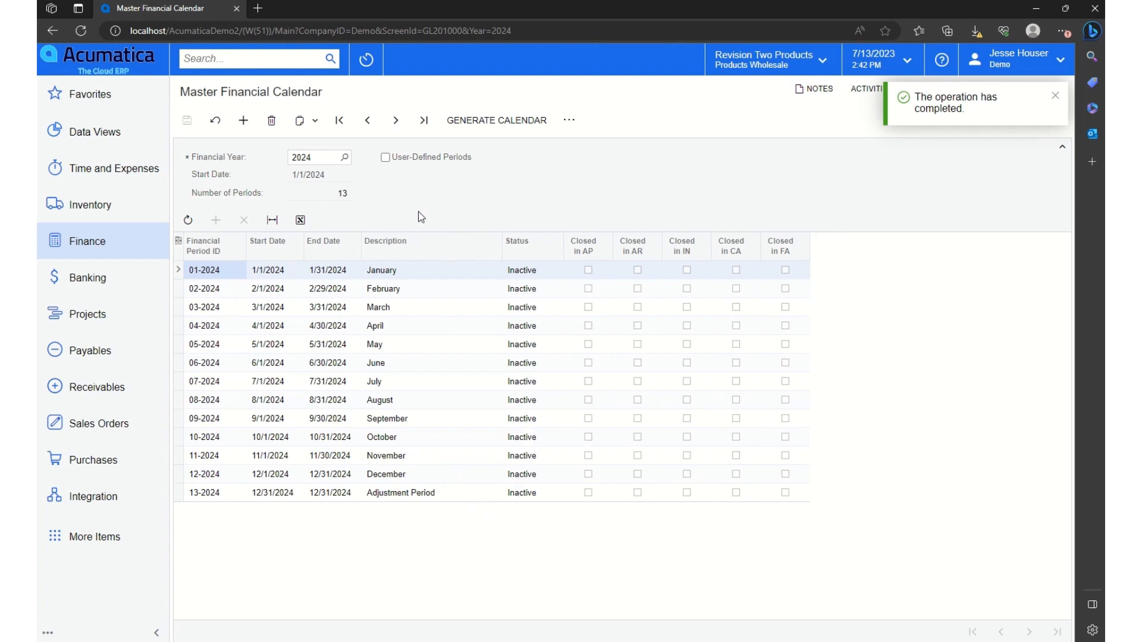
Step: In Manage Financial Periods, open the January period 01-2024 and dismiss the processing results
{"action": "left_click", "coordinate": [91, 241]}
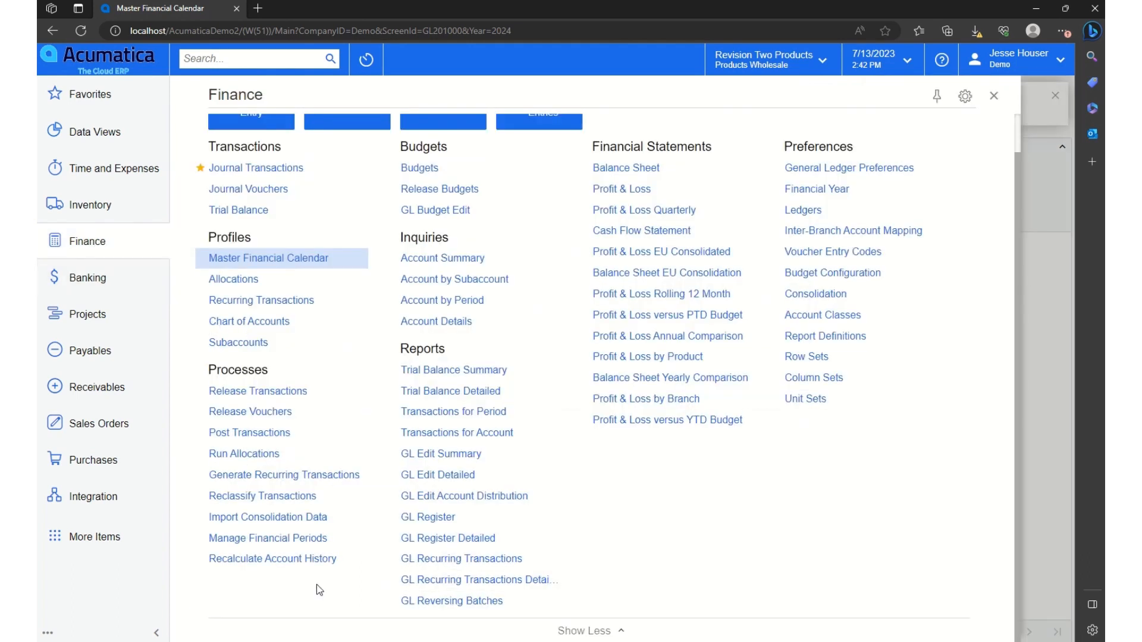
{"action": "left_click", "coordinate": [284, 539]}
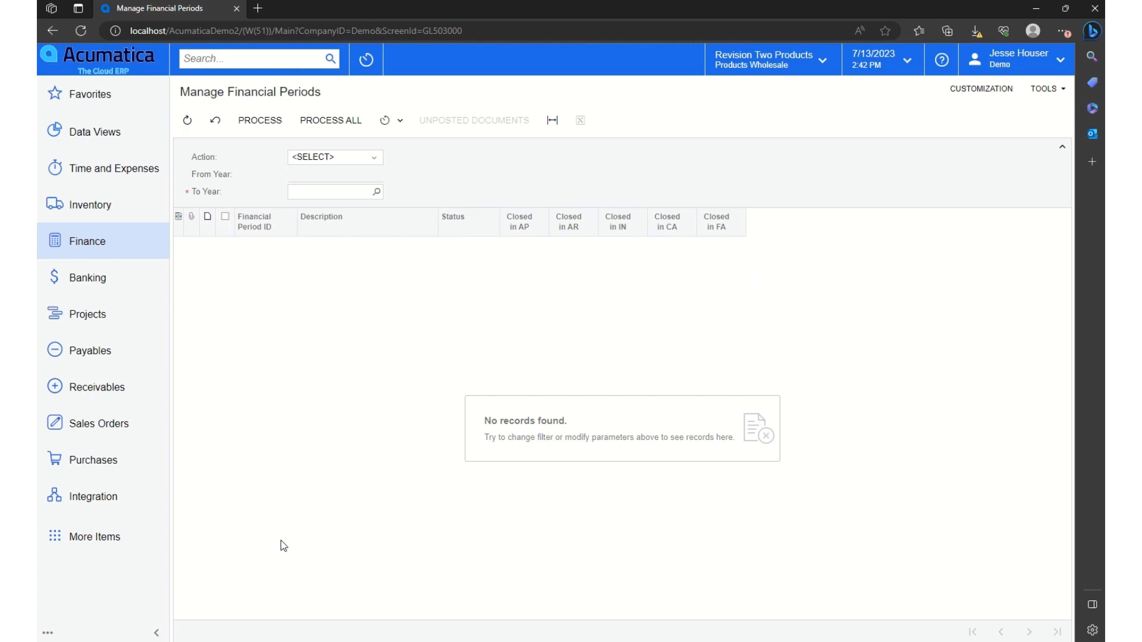
{"action": "left_click", "coordinate": [311, 157]}
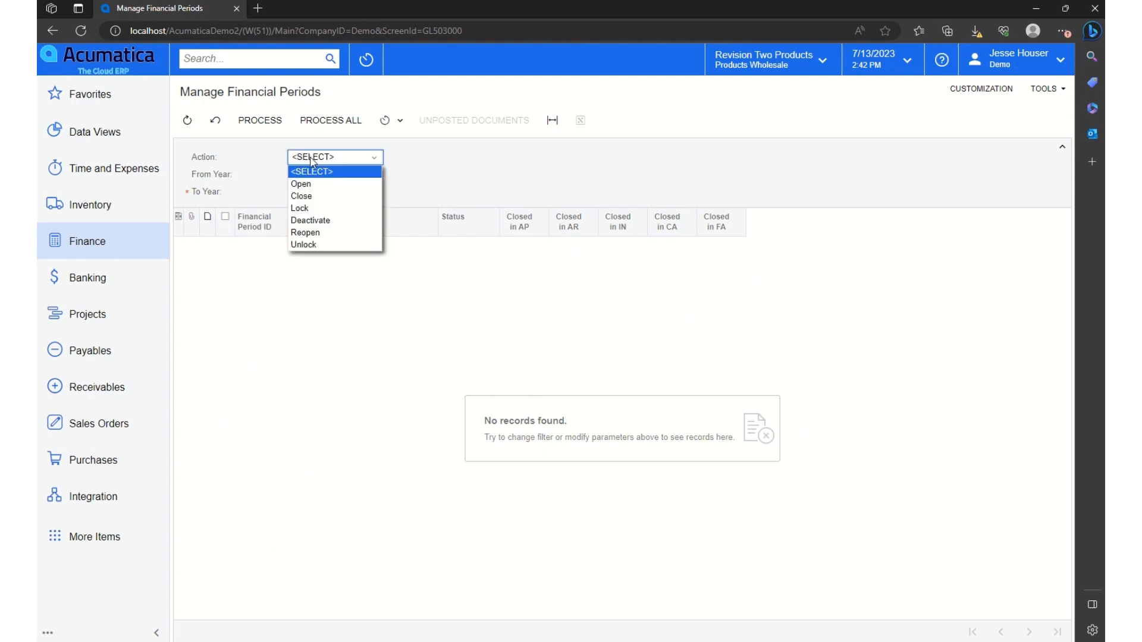
{"action": "left_click", "coordinate": [303, 185]}
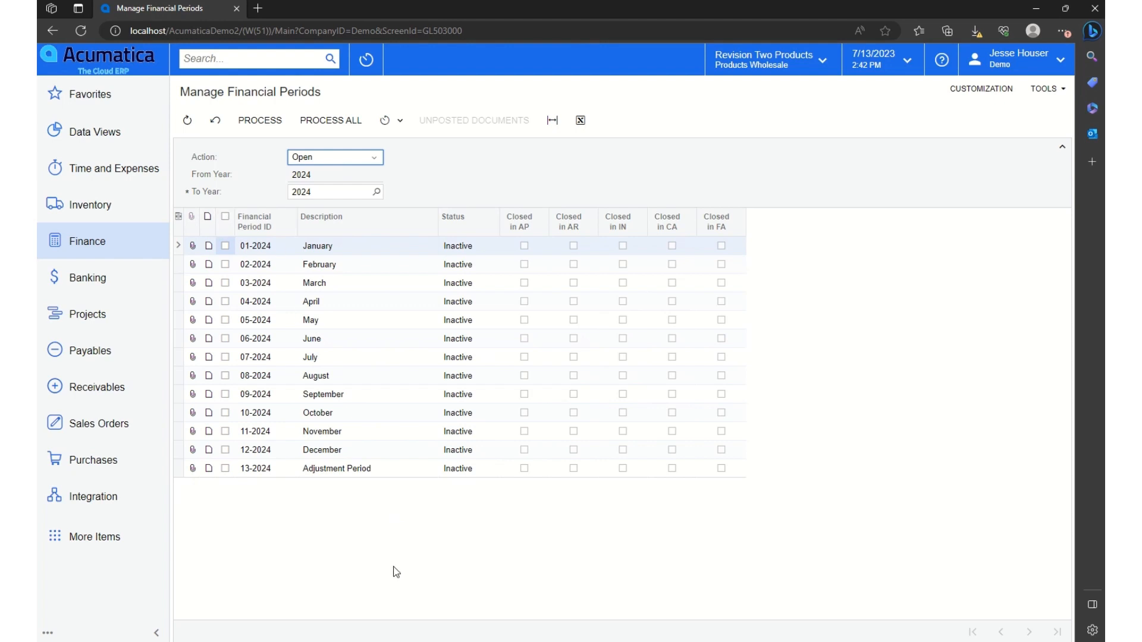
{"action": "left_click", "coordinate": [320, 123]}
{"action": "left_click", "coordinate": [225, 245]}
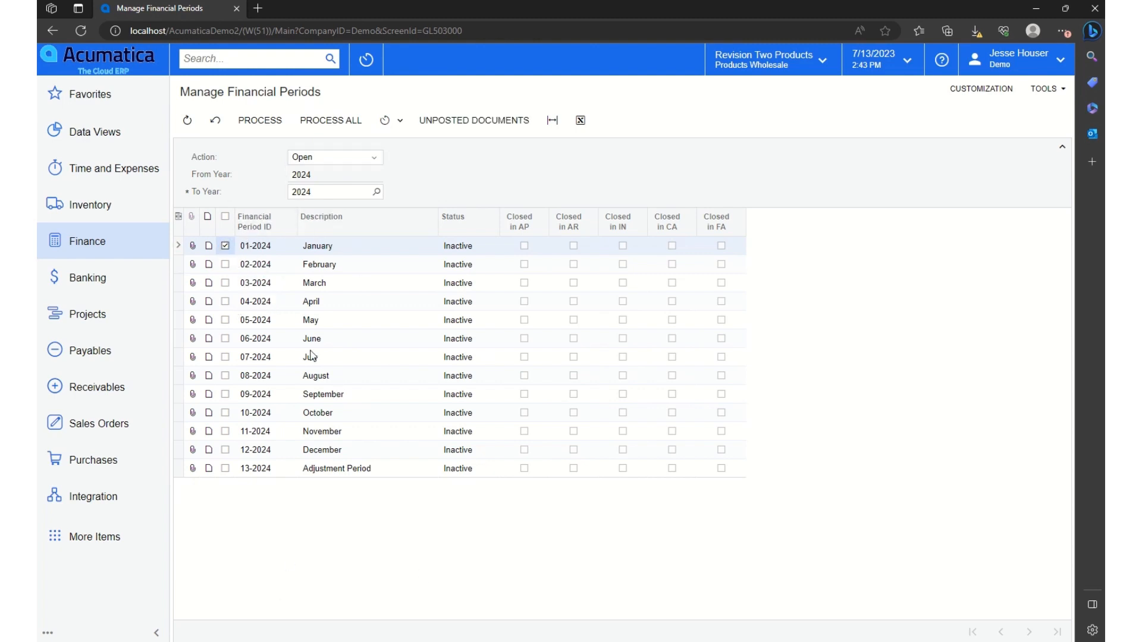
{"action": "left_click", "coordinate": [256, 122]}
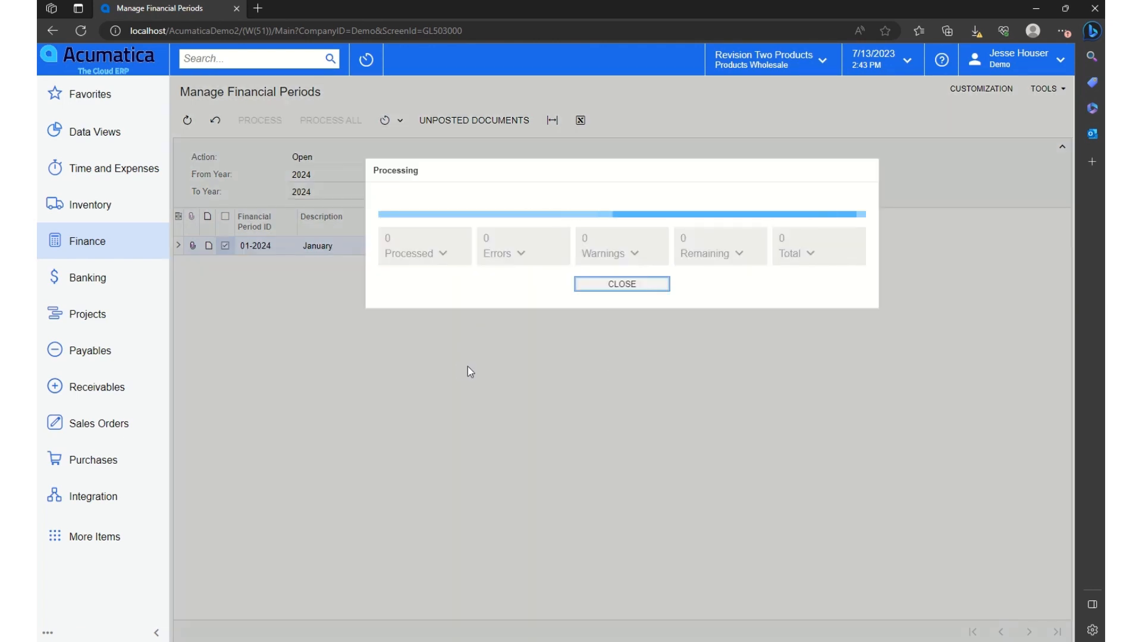
{"action": "left_click", "coordinate": [613, 285]}
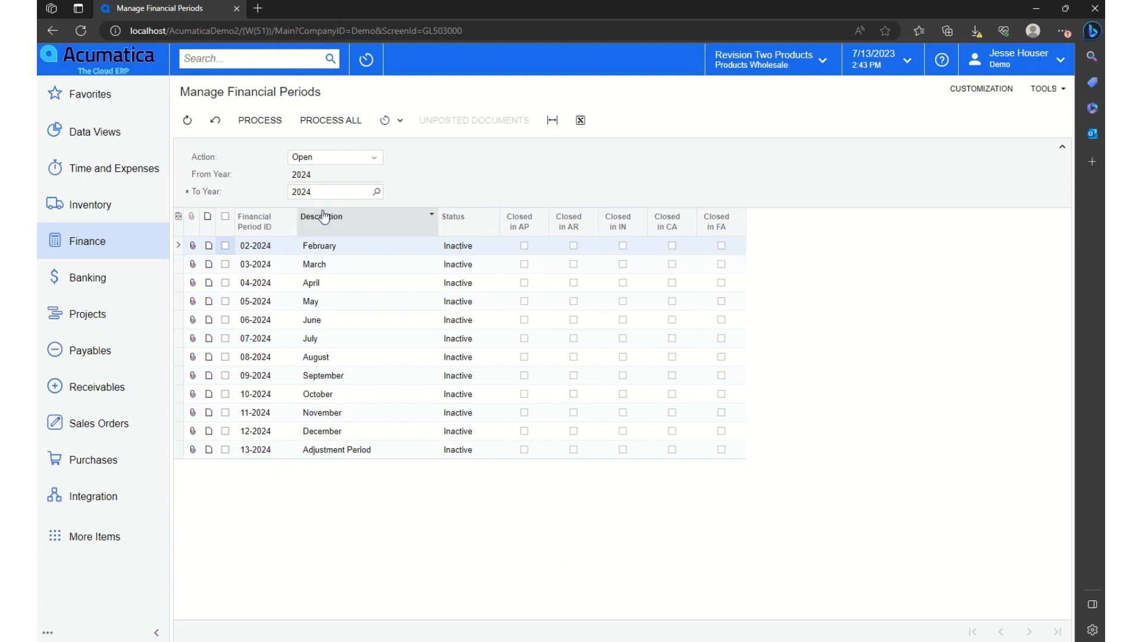
Step: Close the April period 04-2013 from the list of periods extended through the year 2014
{"action": "left_click", "coordinate": [339, 158]}
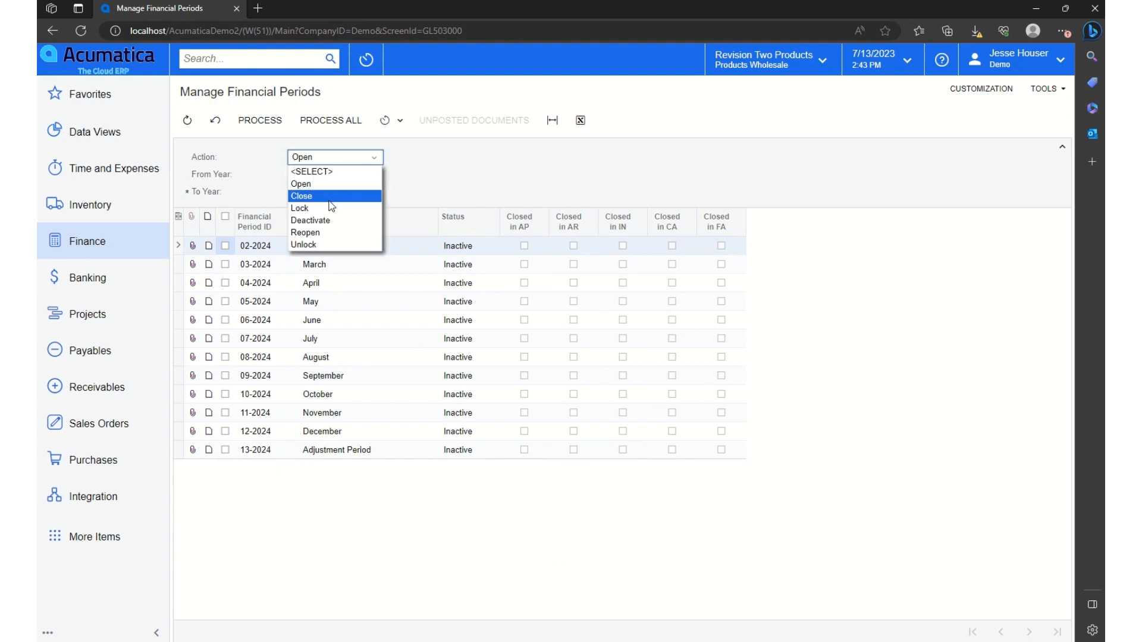
{"action": "left_click", "coordinate": [303, 197]}
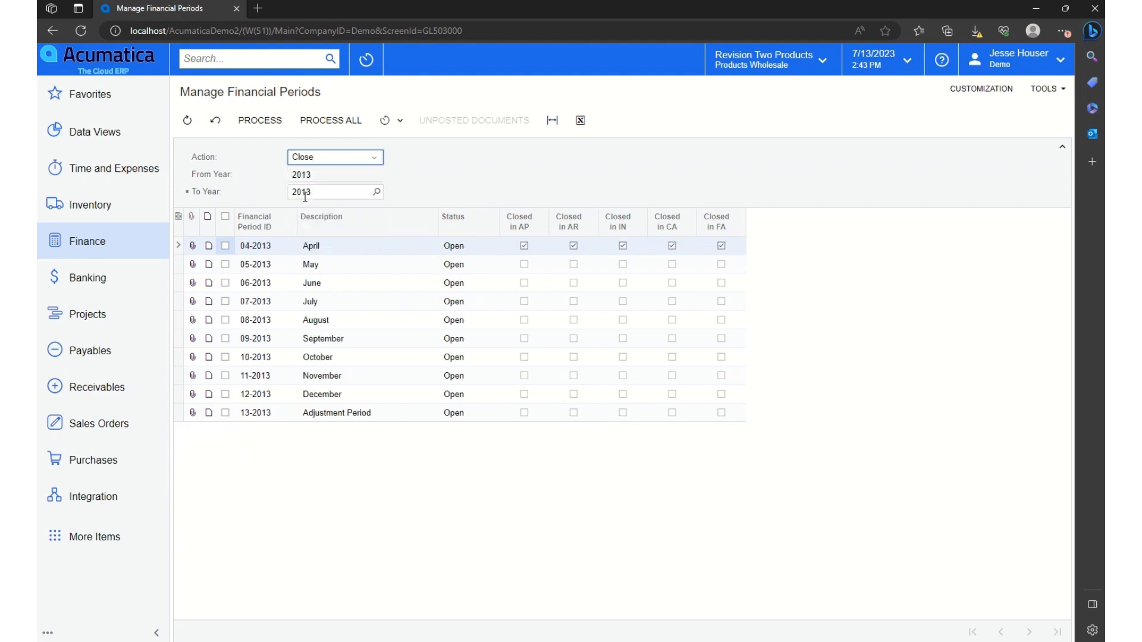
{"action": "left_click", "coordinate": [378, 195]}
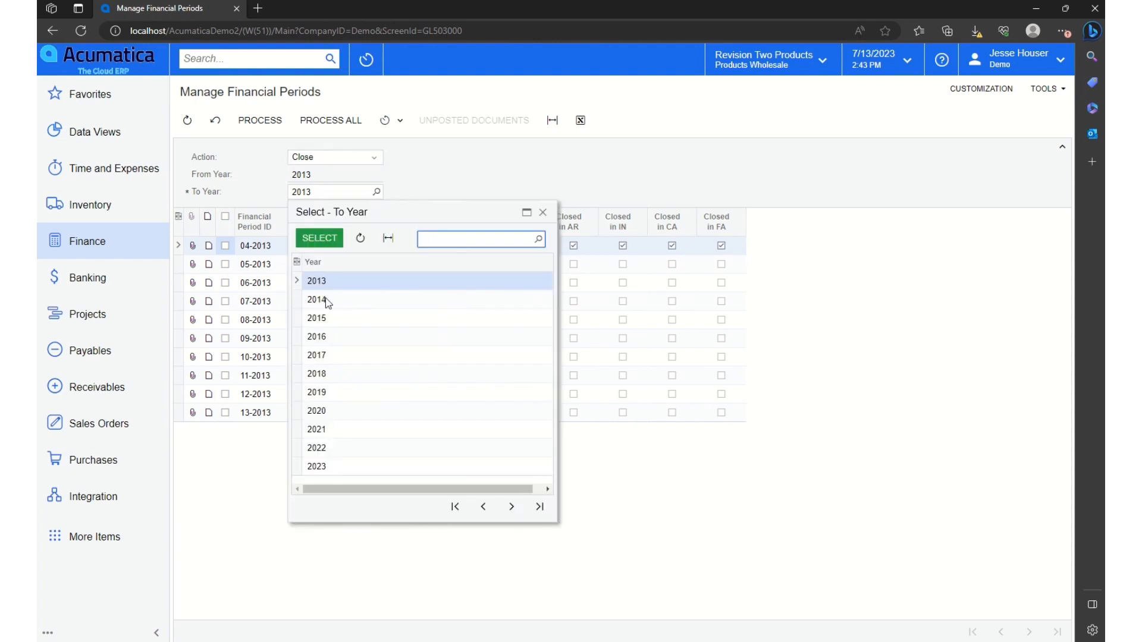
{"action": "left_click", "coordinate": [327, 299]}
{"action": "left_click", "coordinate": [319, 238]}
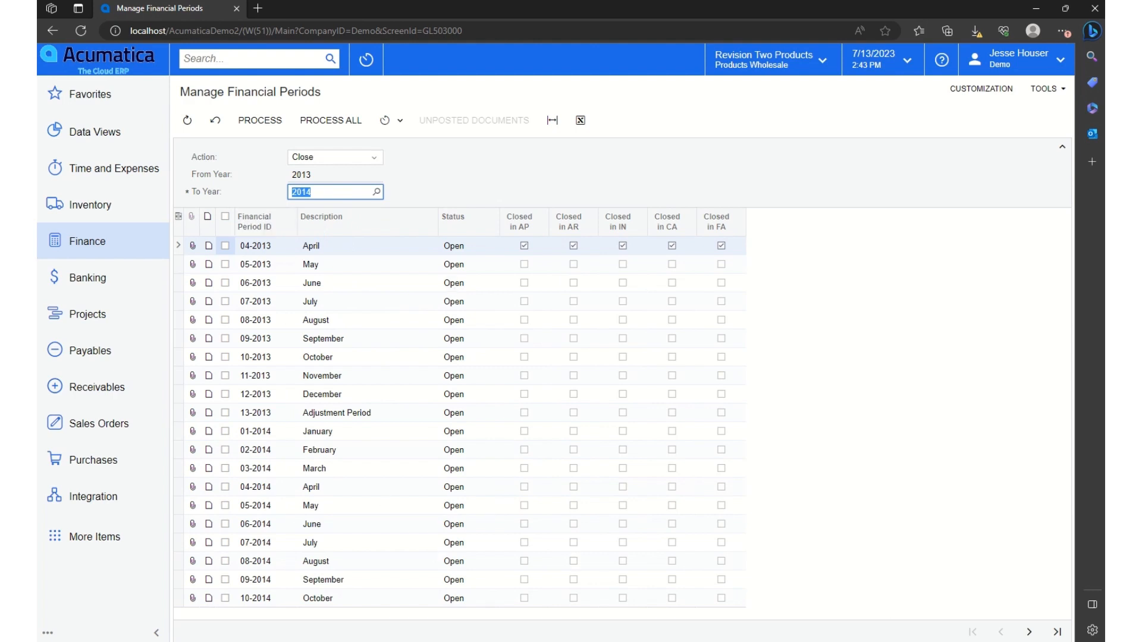
{"action": "left_click", "coordinate": [1030, 633]}
{"action": "left_click", "coordinate": [1001, 633]}
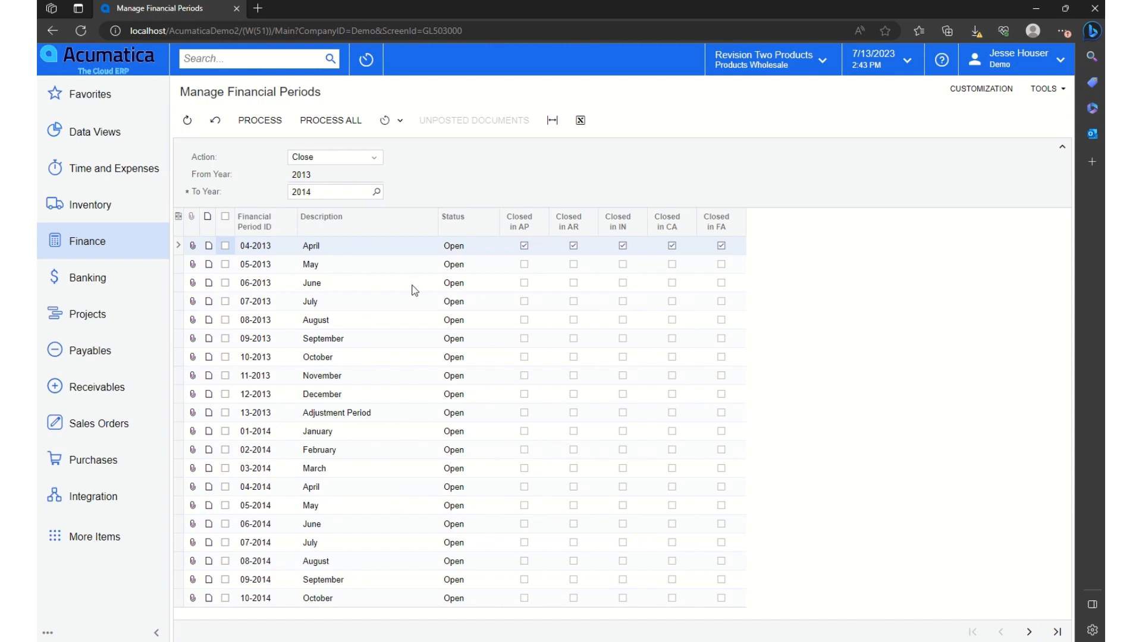
{"action": "left_click", "coordinate": [226, 246]}
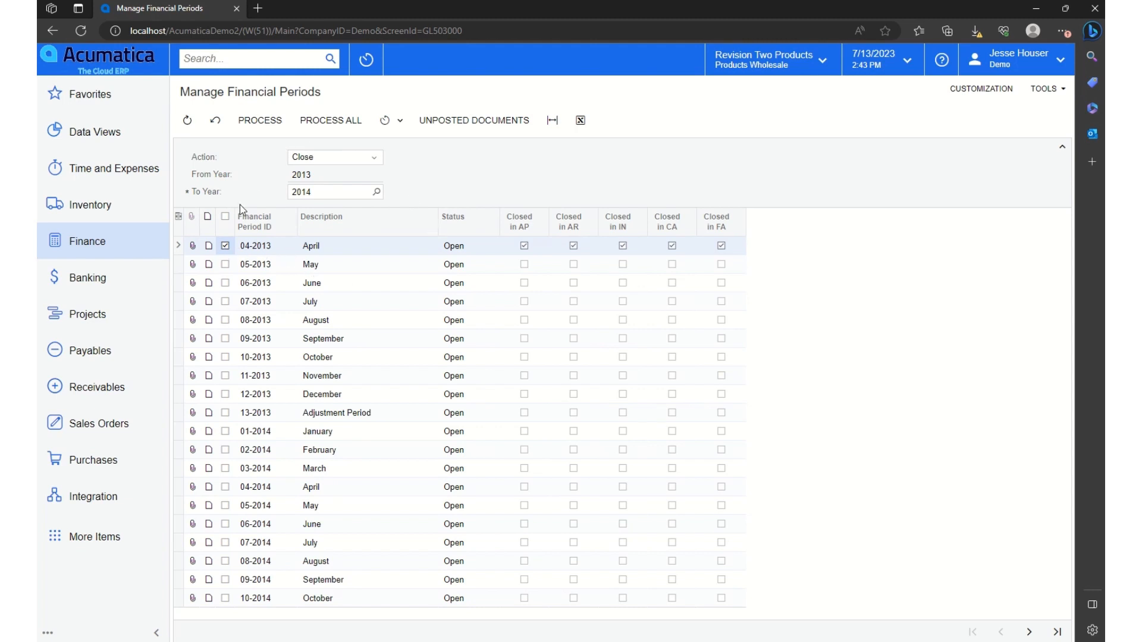
{"action": "left_click", "coordinate": [257, 120]}
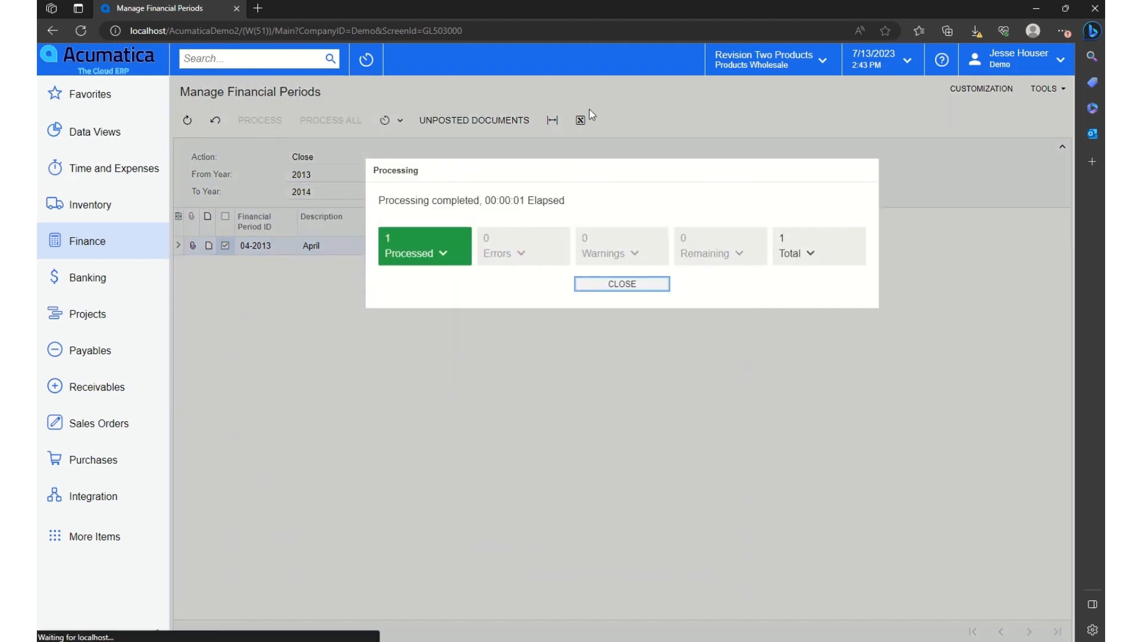
{"action": "left_click", "coordinate": [637, 284]}
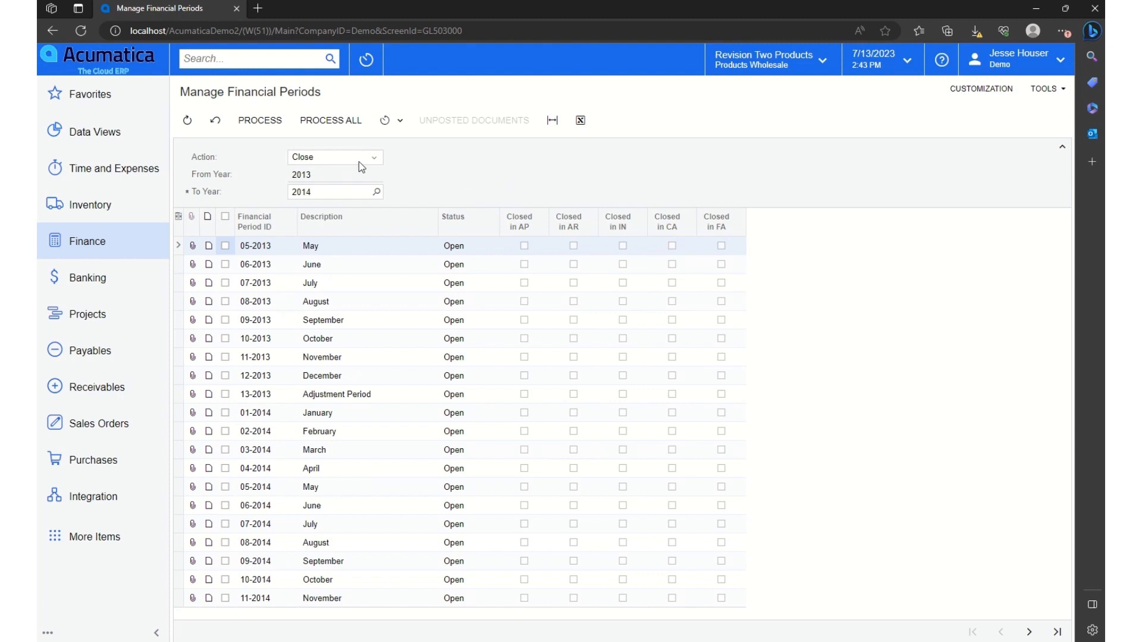
Step: Lock the closed January period 01-2012 and dismiss the processing results
{"action": "left_click", "coordinate": [375, 158]}
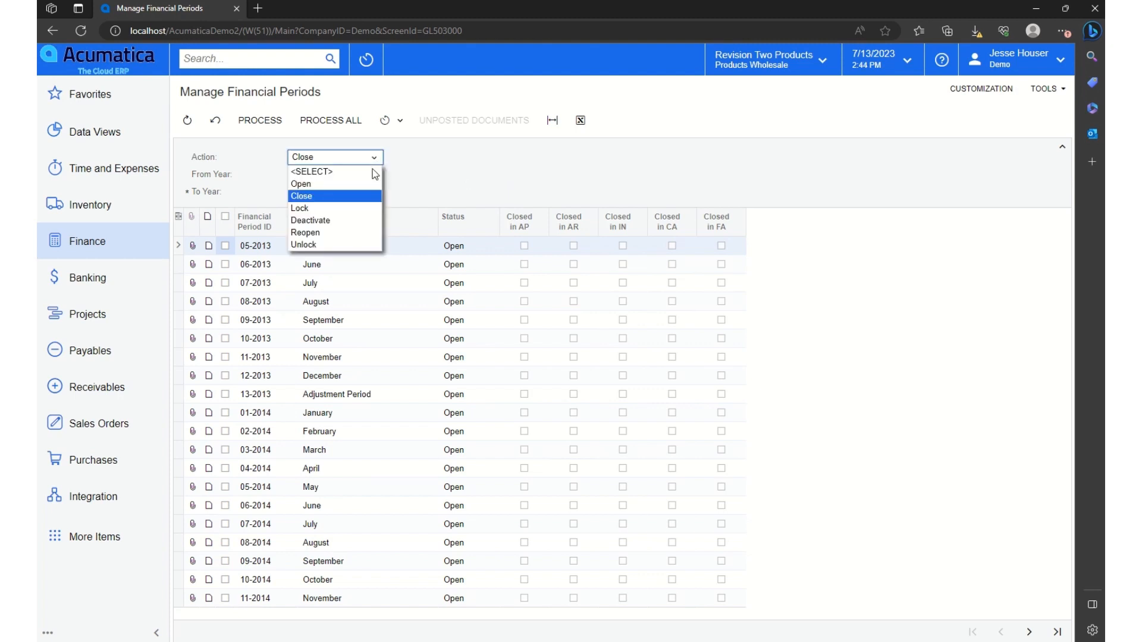
{"action": "left_click", "coordinate": [340, 210]}
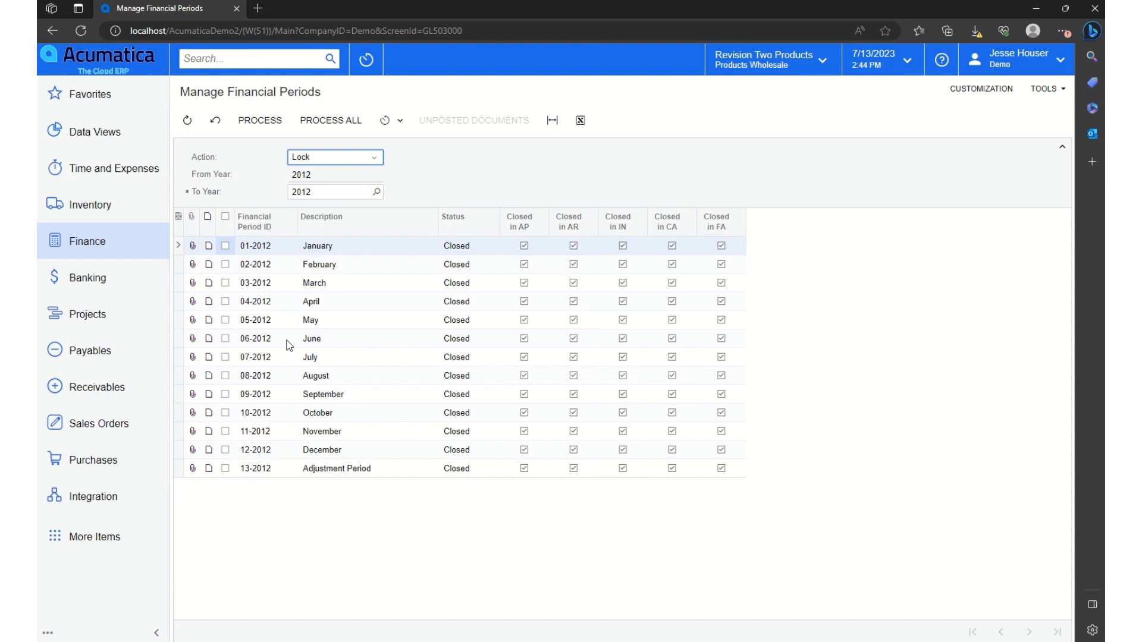
{"action": "left_click", "coordinate": [225, 246]}
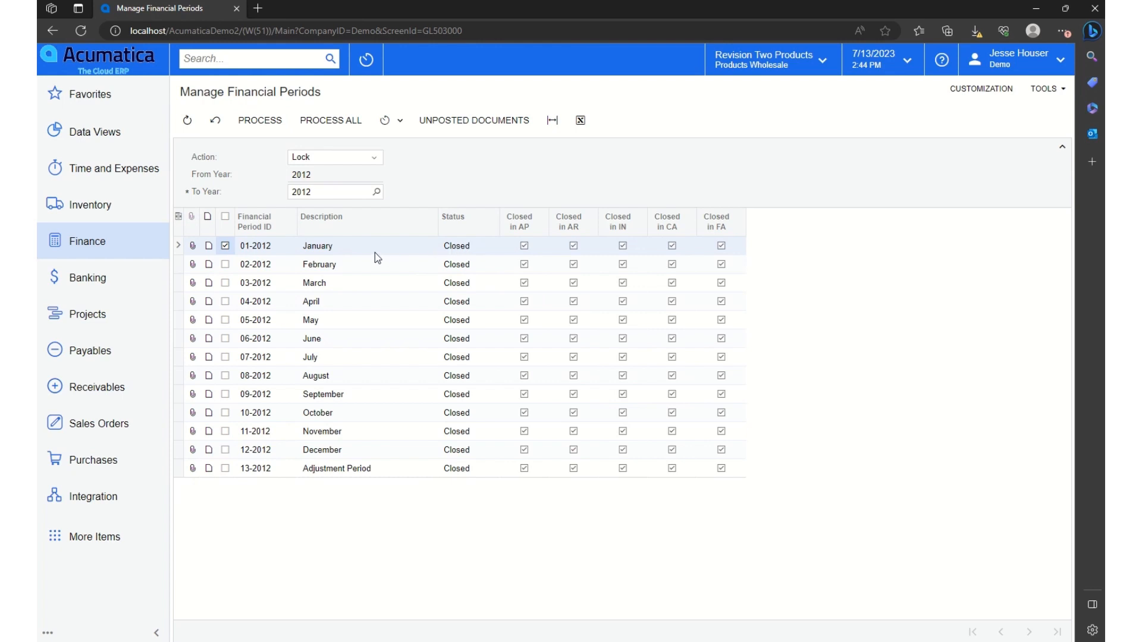
{"action": "left_click", "coordinate": [260, 120]}
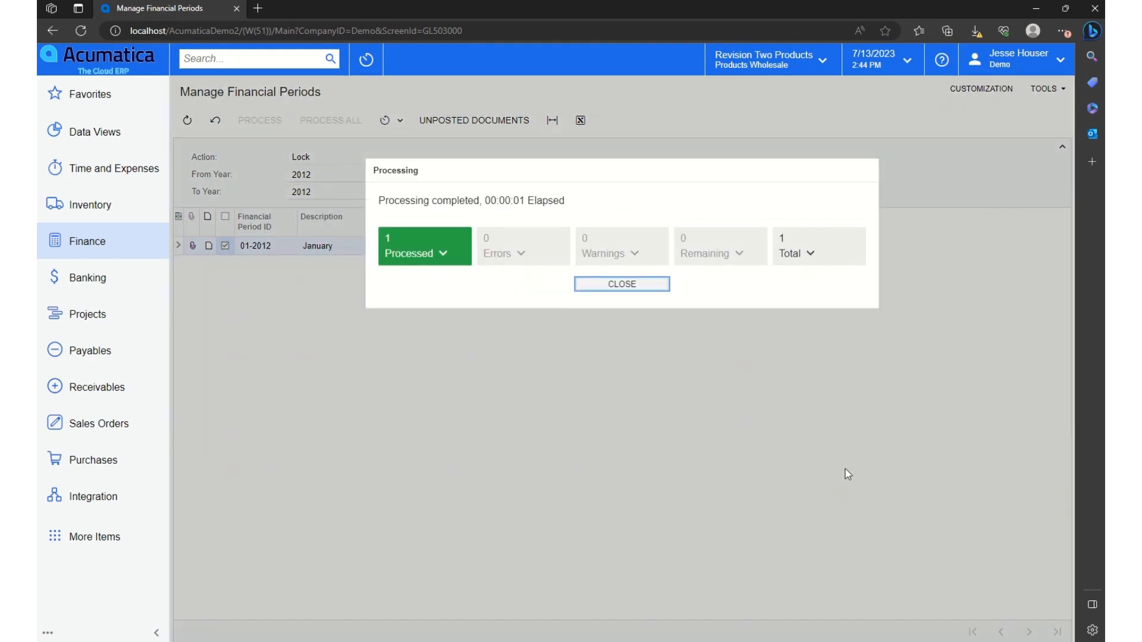
{"action": "left_click", "coordinate": [645, 287]}
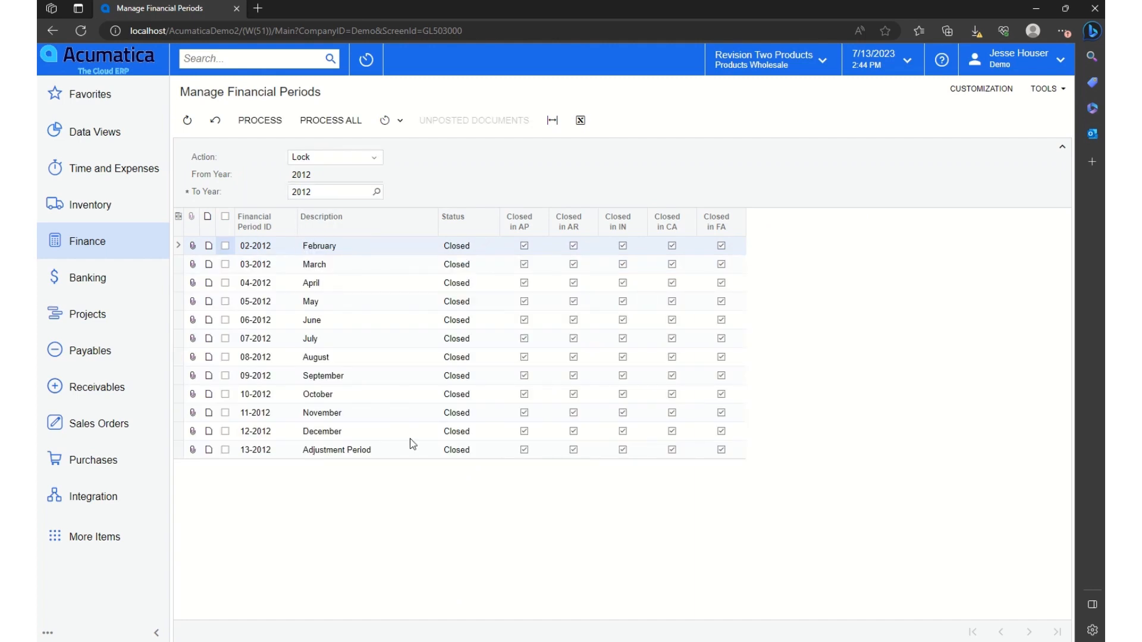
Step: Deactivate all listed open periods of 2024, namely January 01-2024
{"action": "left_click", "coordinate": [376, 158]}
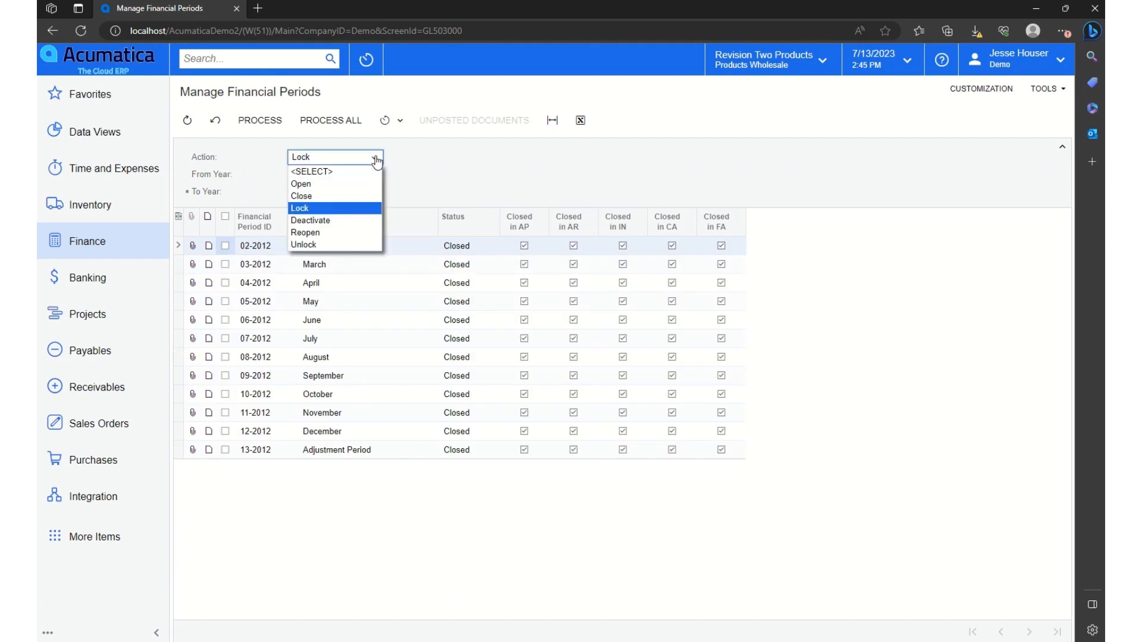
{"action": "left_click", "coordinate": [332, 220]}
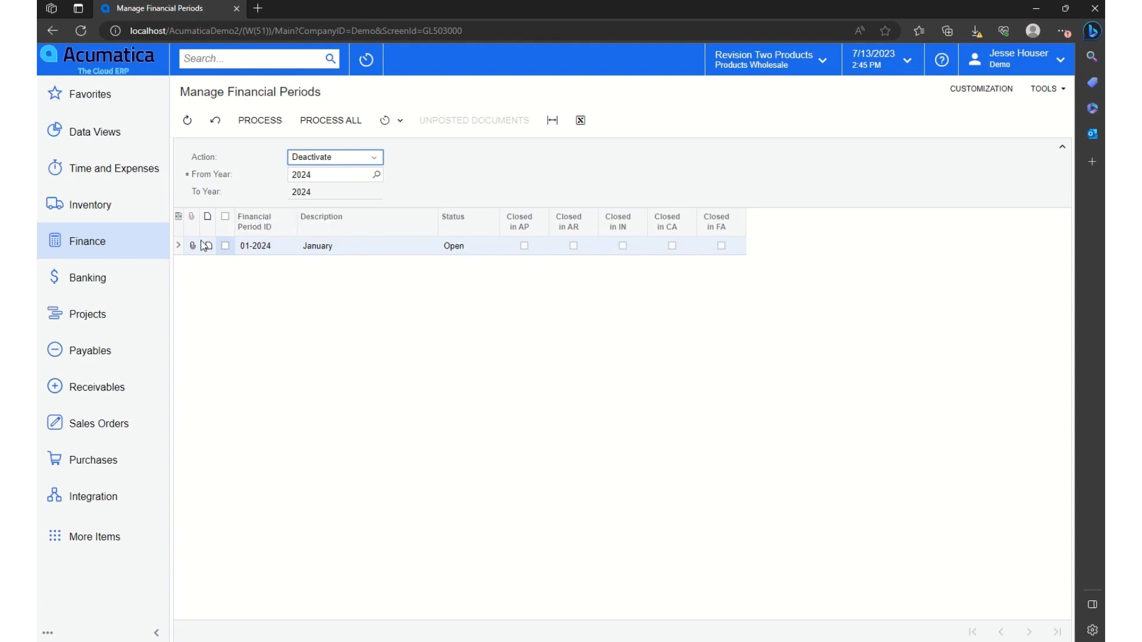
{"action": "left_click", "coordinate": [328, 120]}
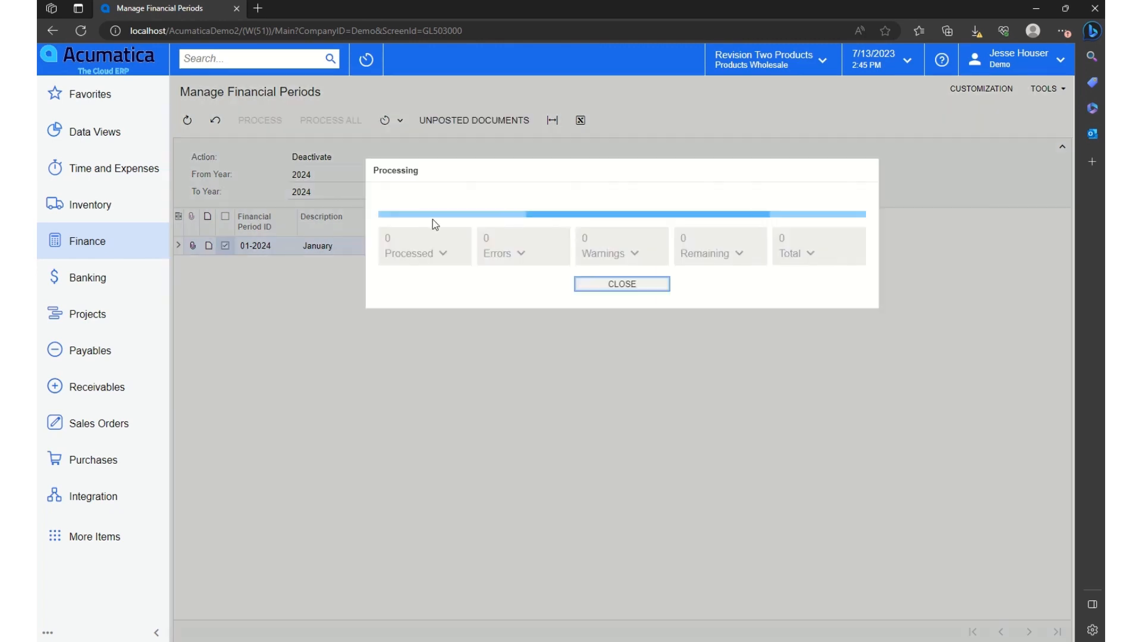
{"action": "left_click", "coordinate": [647, 292]}
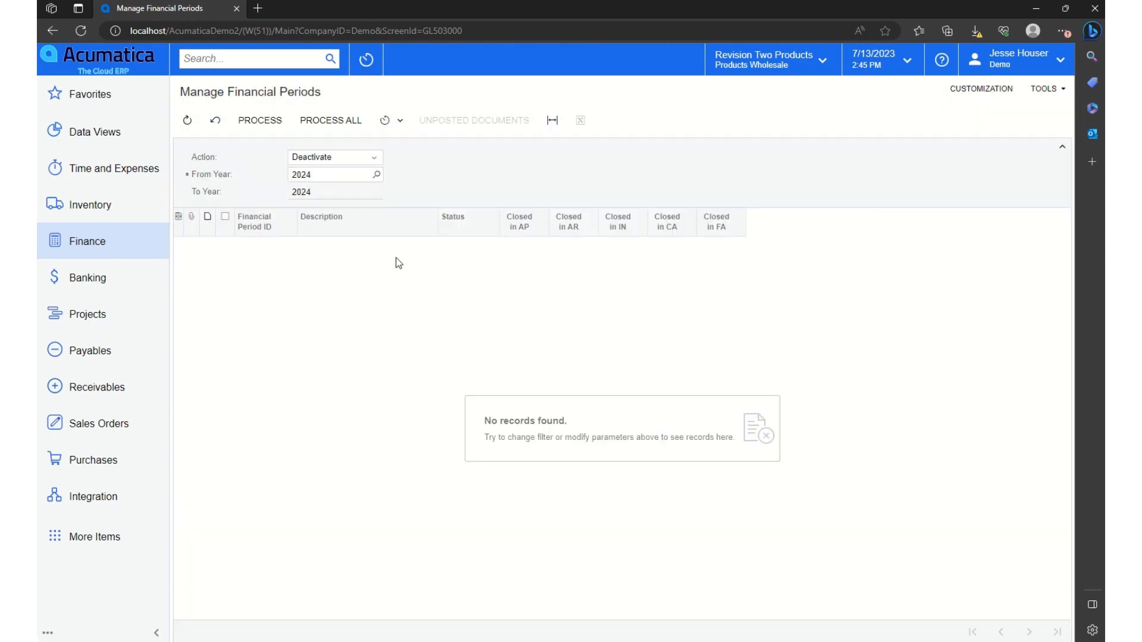
Step: Reopen the April period 04-2013 without reopening the financial periods in all modules
{"action": "left_click", "coordinate": [374, 159]}
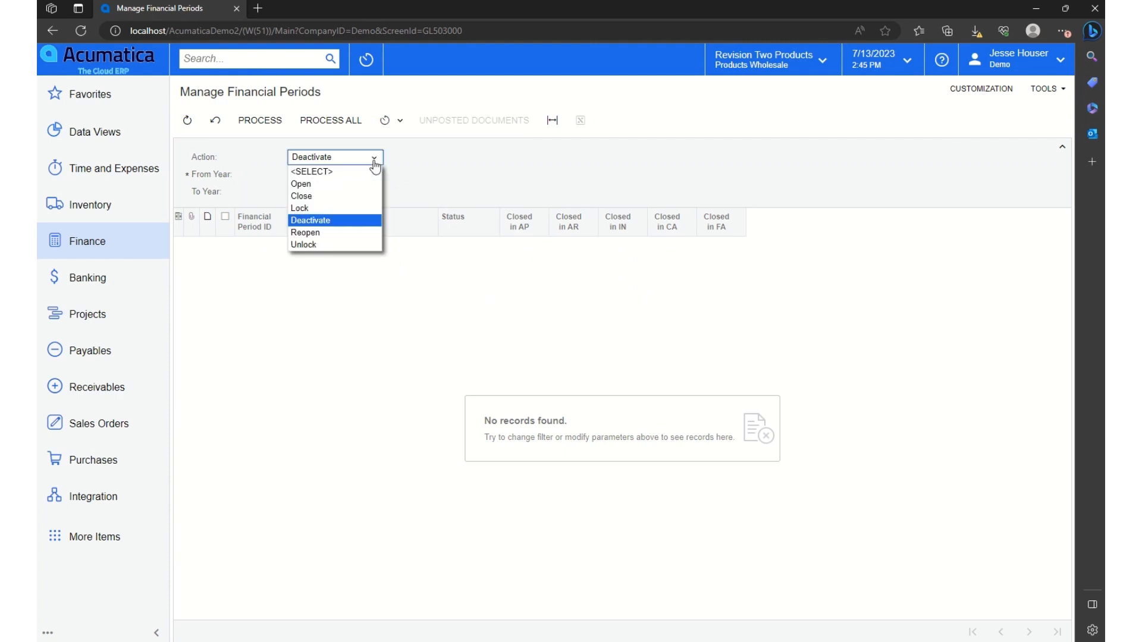
{"action": "left_click", "coordinate": [313, 235]}
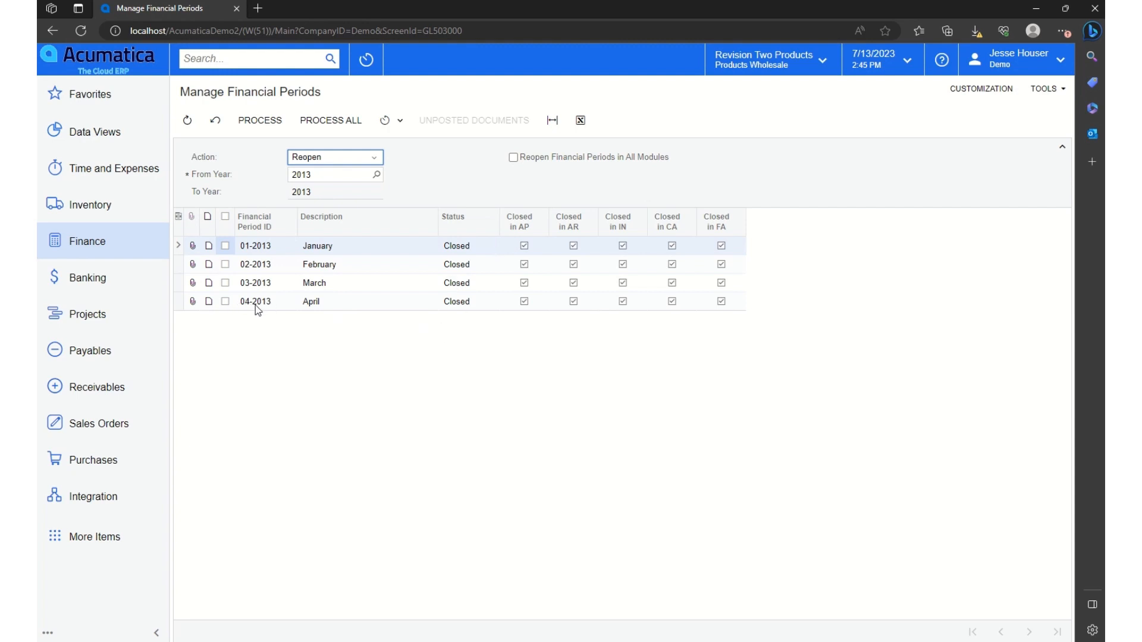
{"action": "left_click", "coordinate": [226, 302]}
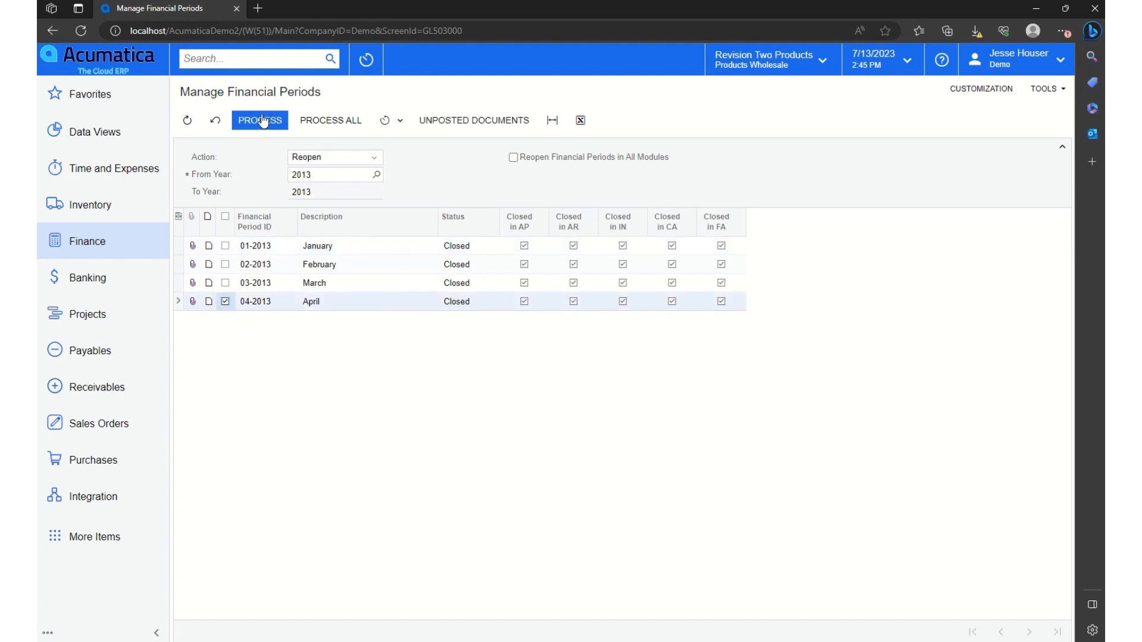
{"action": "left_click", "coordinate": [260, 120]}
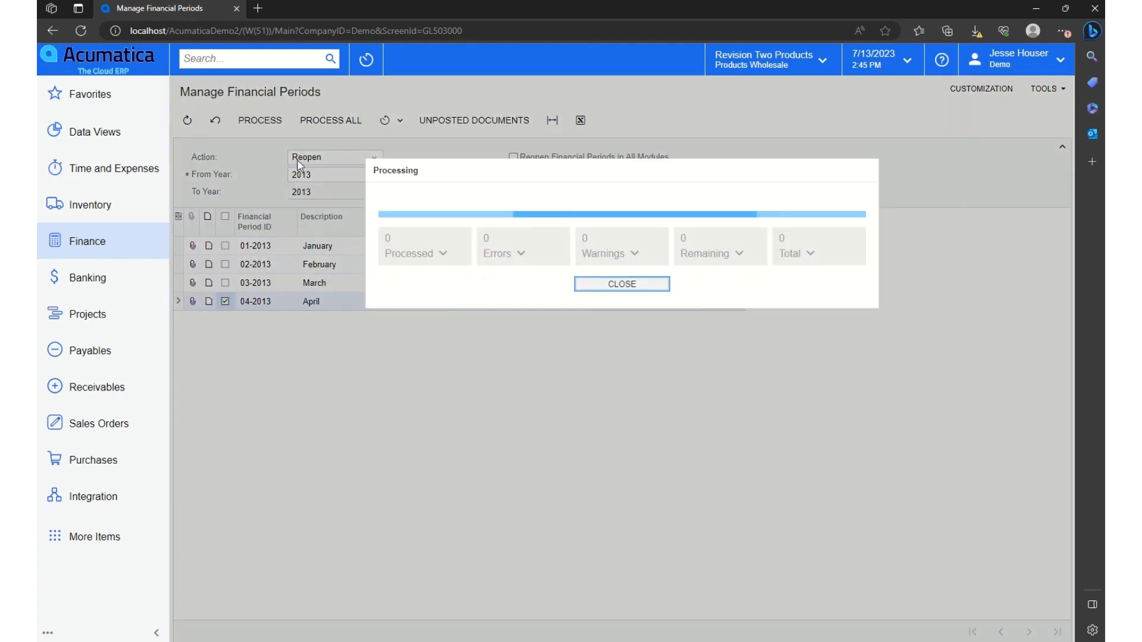
{"action": "left_click", "coordinate": [645, 285]}
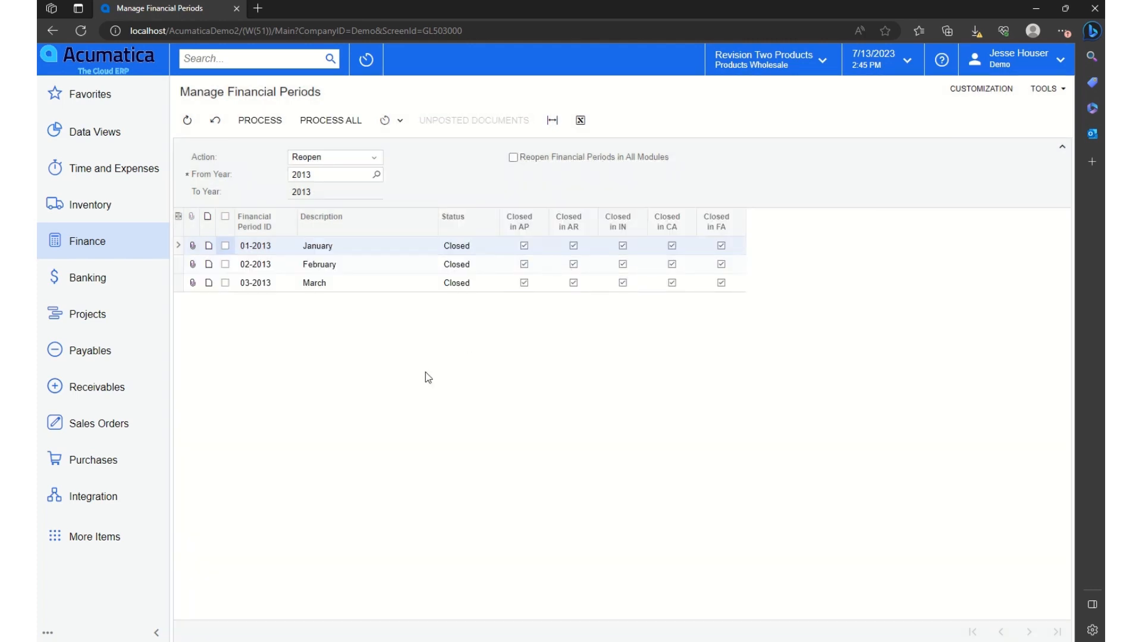
Step: Unlock all listed locked periods of 2012, namely January 01-2012
{"action": "left_click", "coordinate": [375, 160]}
{"action": "left_click", "coordinate": [345, 245]}
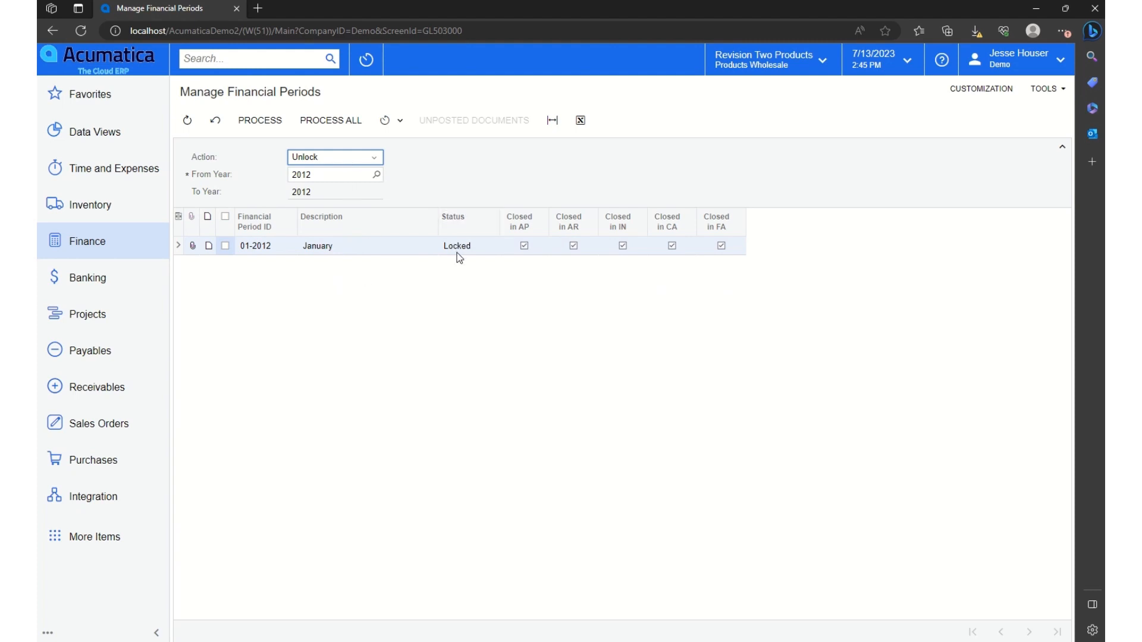
{"action": "left_click", "coordinate": [342, 126]}
{"action": "left_click", "coordinate": [337, 124]}
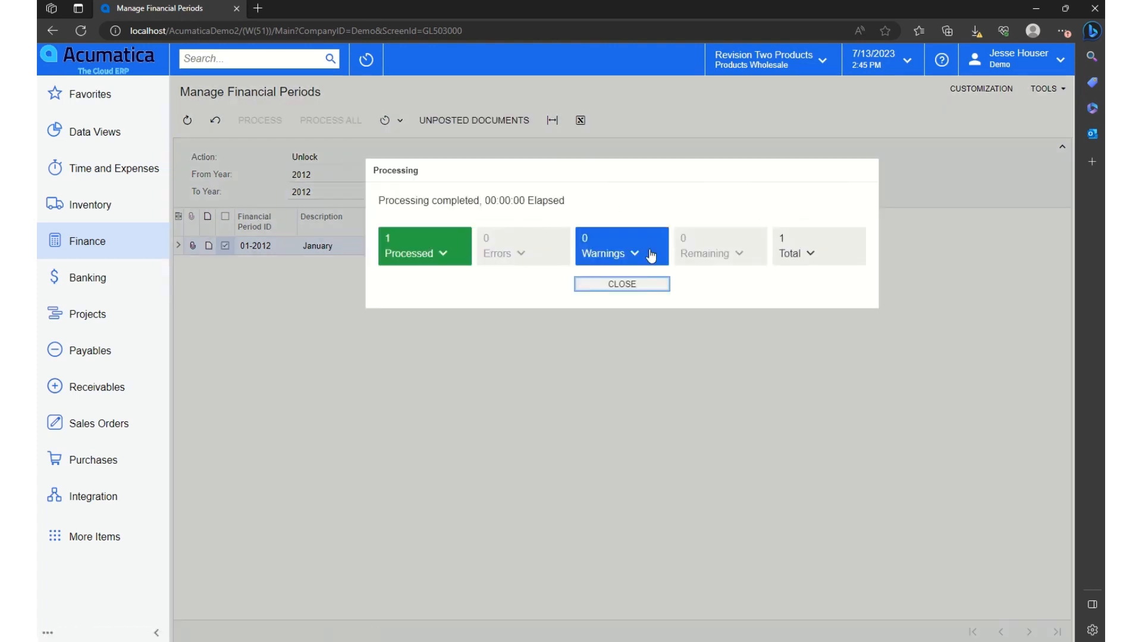
Step: Dismiss the unlock processing results and open the Chart of Accounts
{"action": "left_click", "coordinate": [622, 286]}
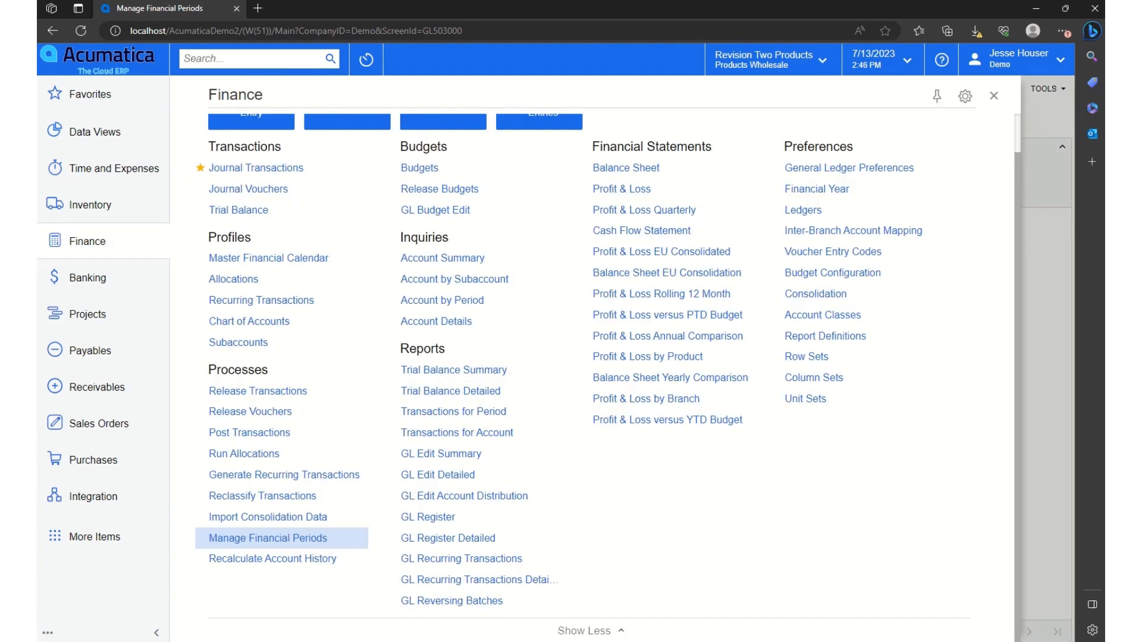
{"action": "left_click", "coordinate": [274, 321]}
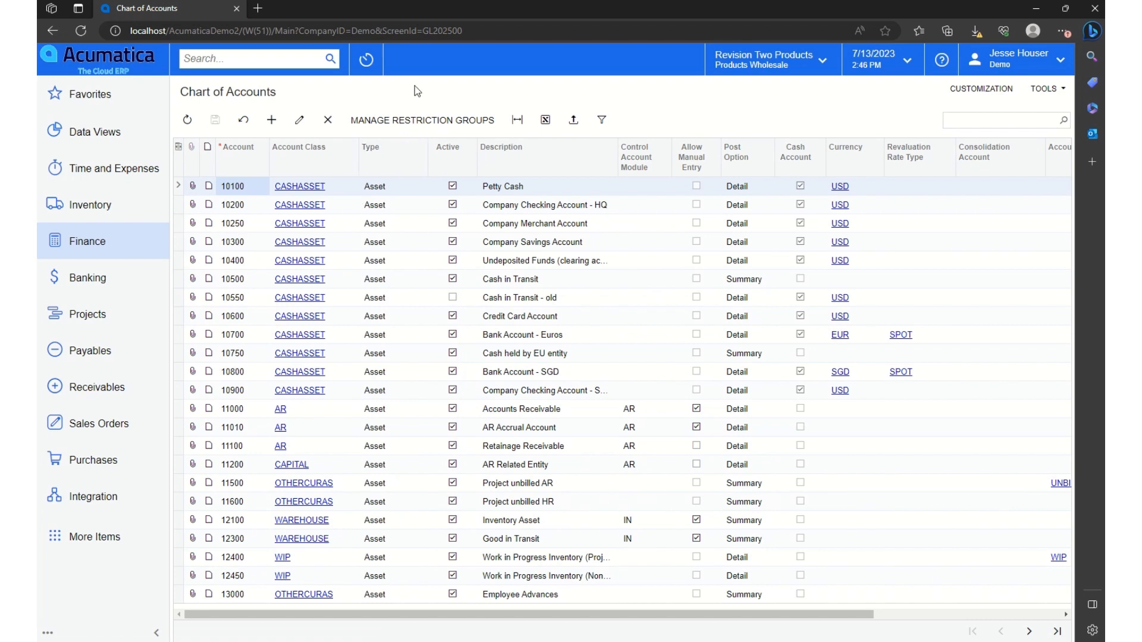
Step: Add account 10950 to the chart of accounts with the account class CASHASSET
{"action": "left_click", "coordinate": [271, 122]}
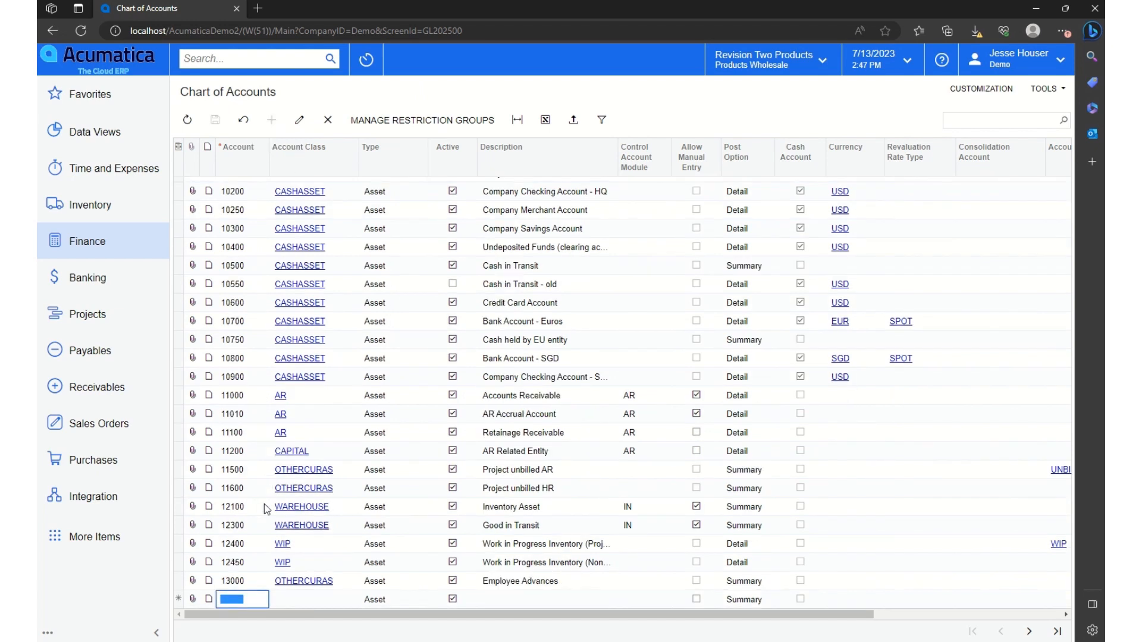
{"action": "type", "text": "10950"}
{"action": "key", "text": "Tab"}
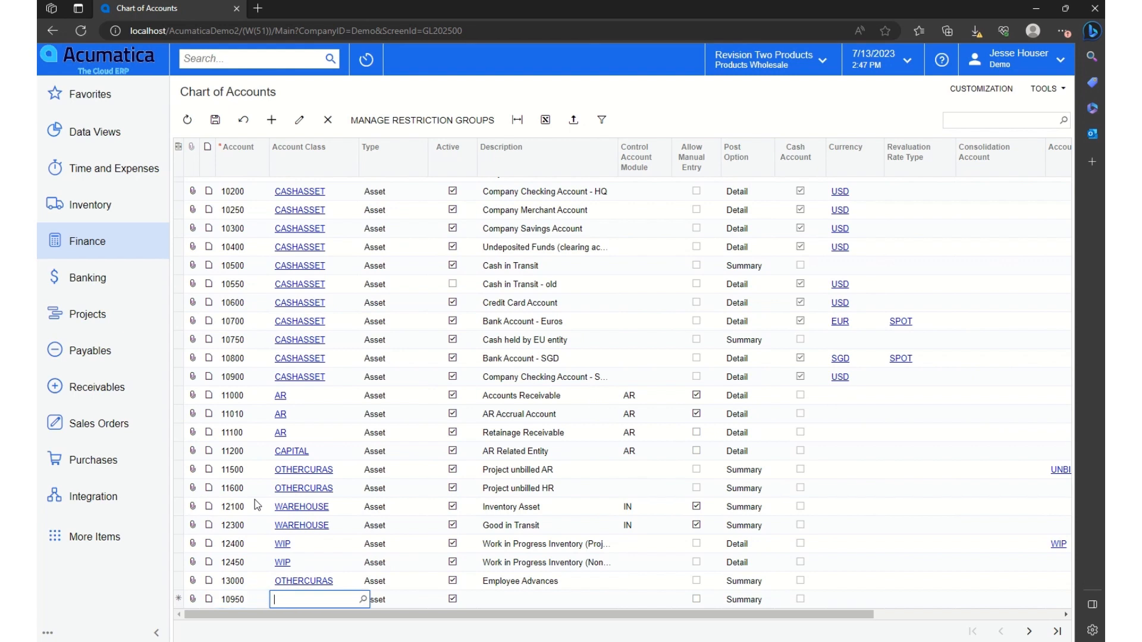
{"action": "left_click", "coordinate": [363, 600]}
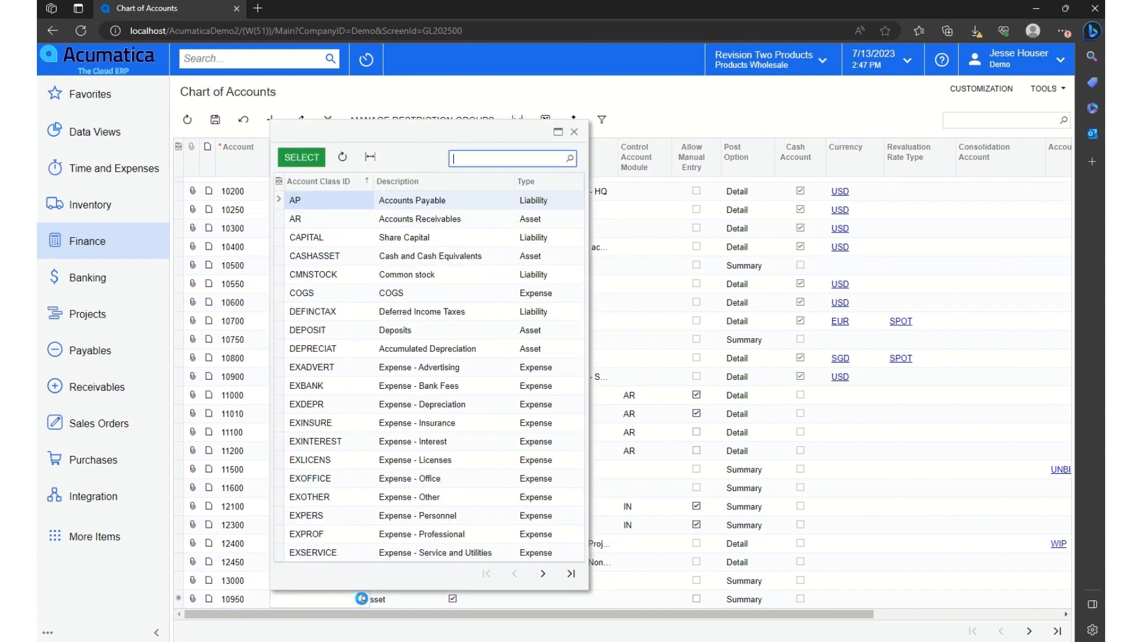
{"action": "left_click", "coordinate": [323, 258]}
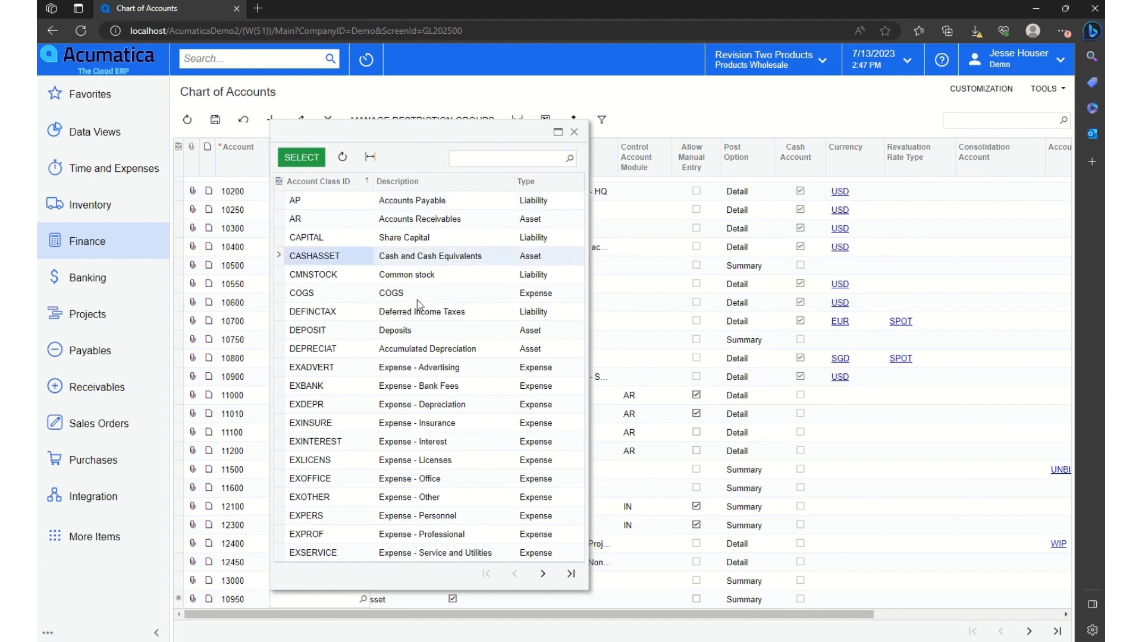
{"action": "left_click", "coordinate": [301, 157]}
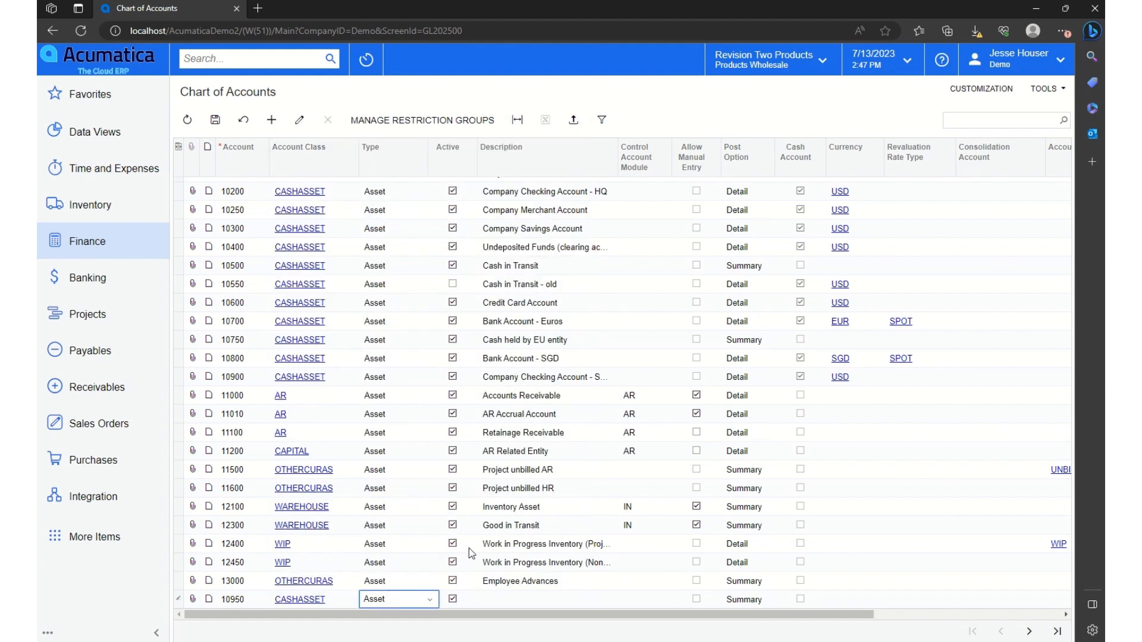
Step: Keep account 10950 as type Asset and give it the description CD
{"action": "left_click", "coordinate": [414, 601]}
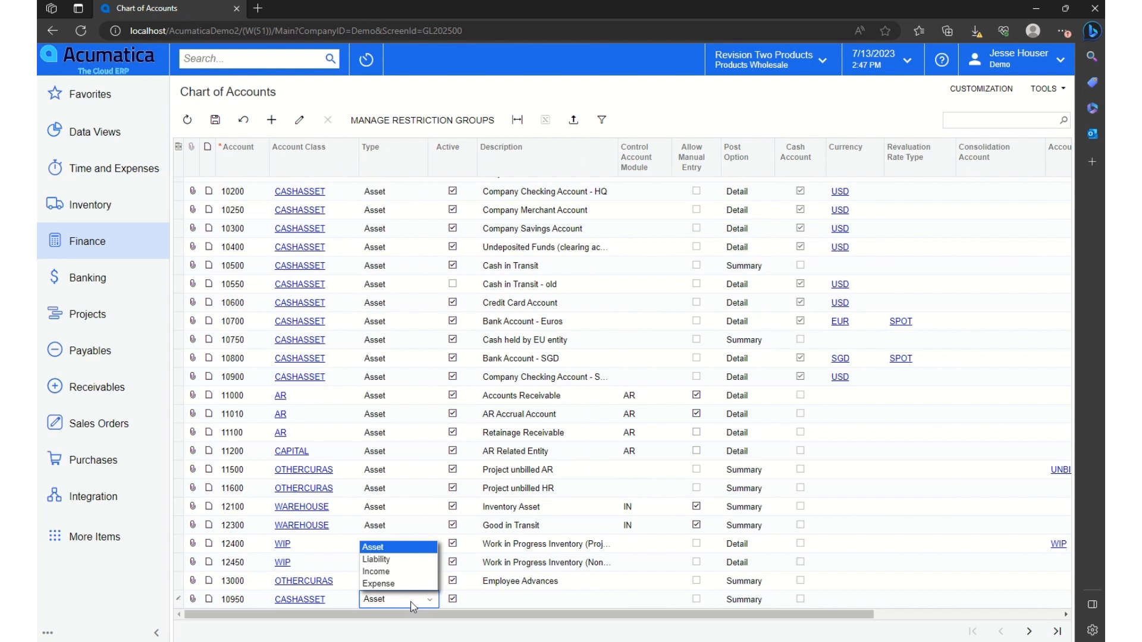
{"action": "left_click", "coordinate": [414, 606]}
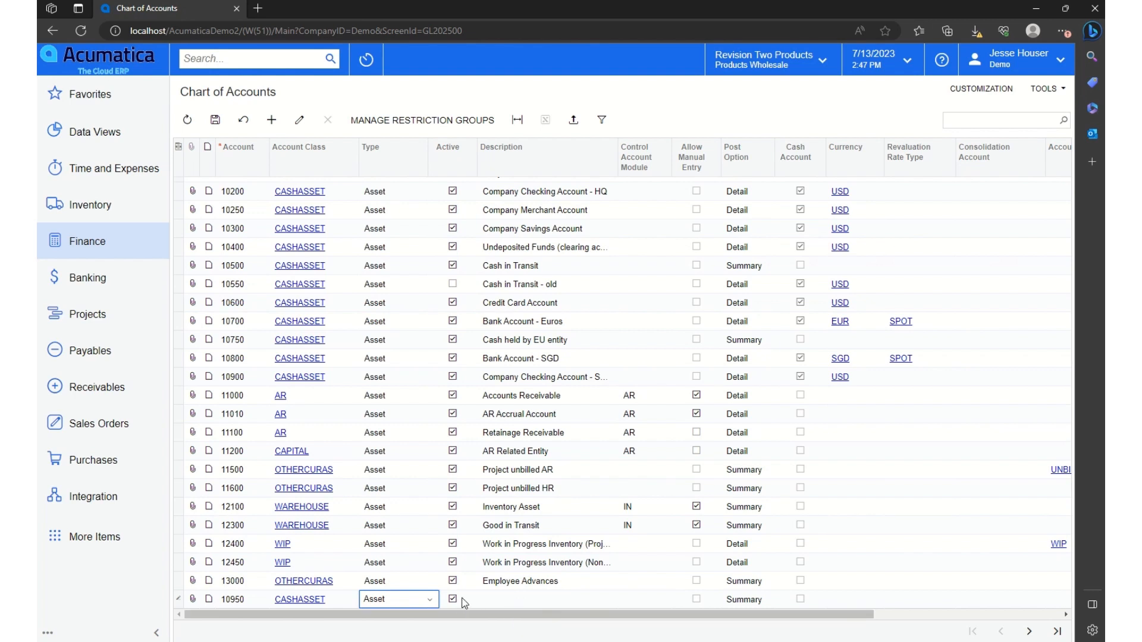
{"action": "left_click", "coordinate": [516, 601]}
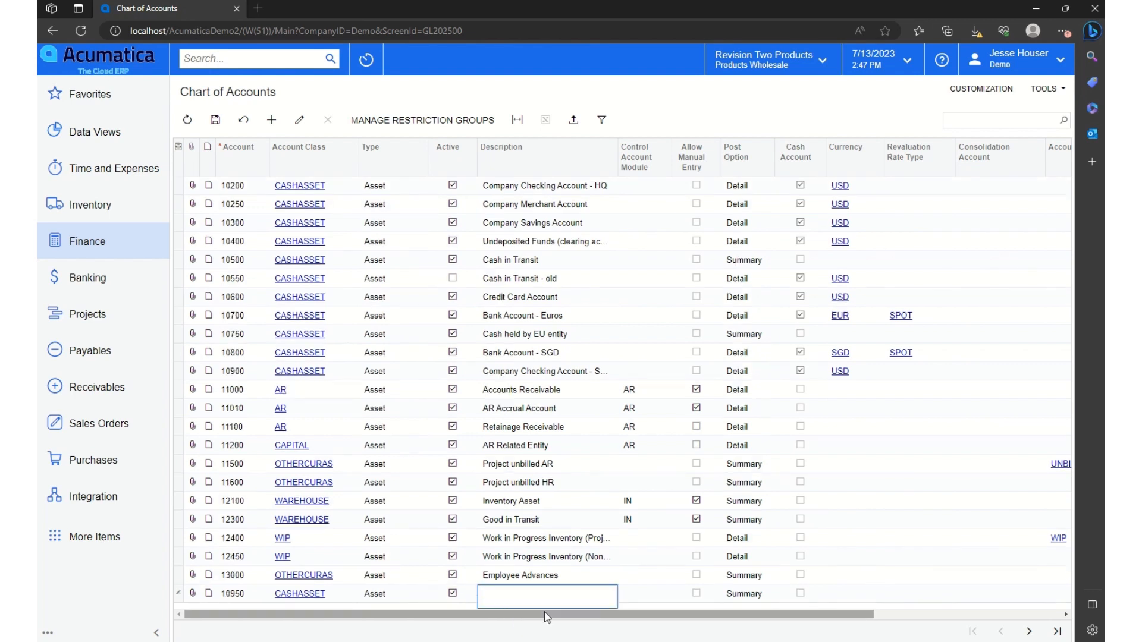
{"action": "type", "text": "CD"}
{"action": "key", "text": "Tab"}
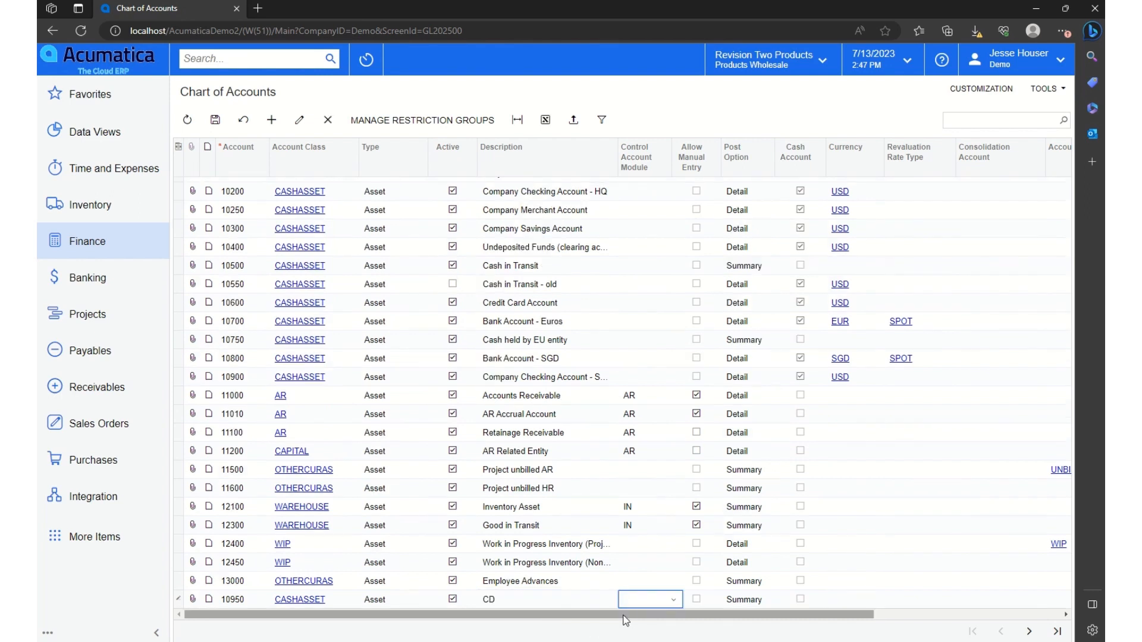
Step: Examine the control account module options for account 10950 and the module assigned to the Accounts Receivable account 11000
{"action": "left_click", "coordinate": [674, 600]}
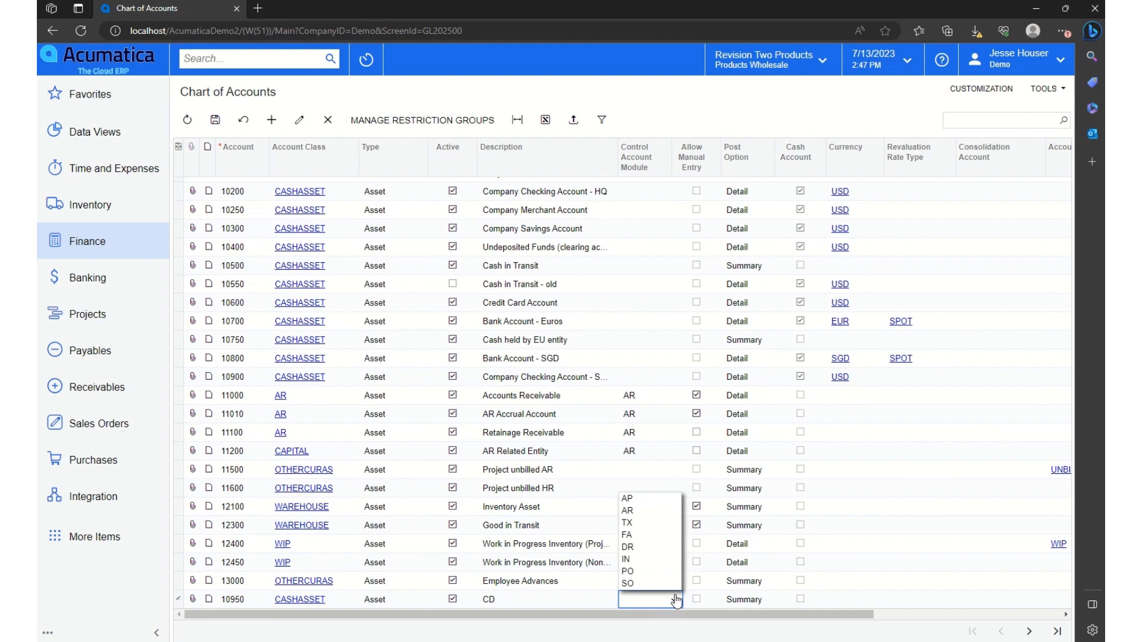
{"action": "left_click", "coordinate": [674, 602]}
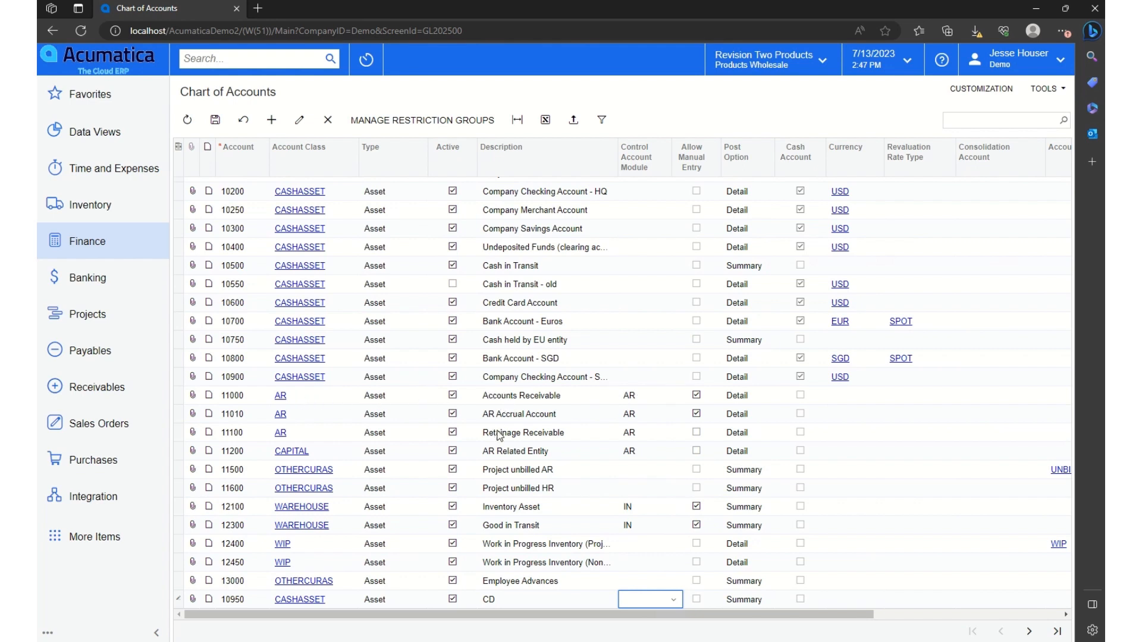
{"action": "left_click", "coordinate": [645, 401]}
{"action": "left_click", "coordinate": [645, 401]}
{"action": "left_click", "coordinate": [645, 401]}
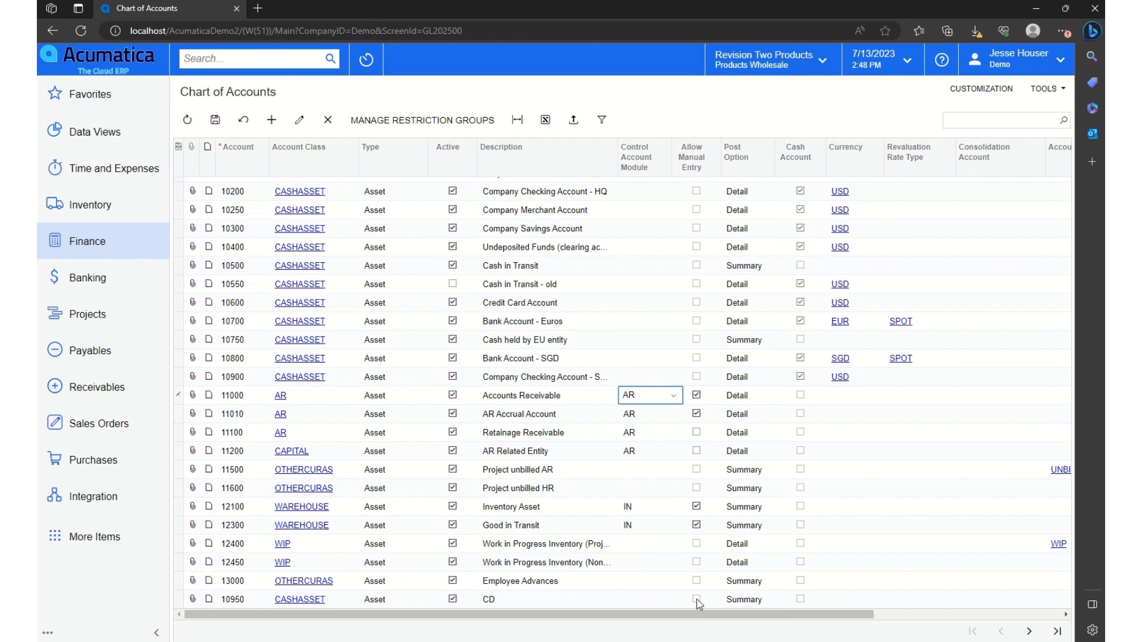
Step: Set the post option of account 10950 to Detail and save the chart of accounts
{"action": "left_click", "coordinate": [744, 601]}
{"action": "left_click", "coordinate": [762, 602]}
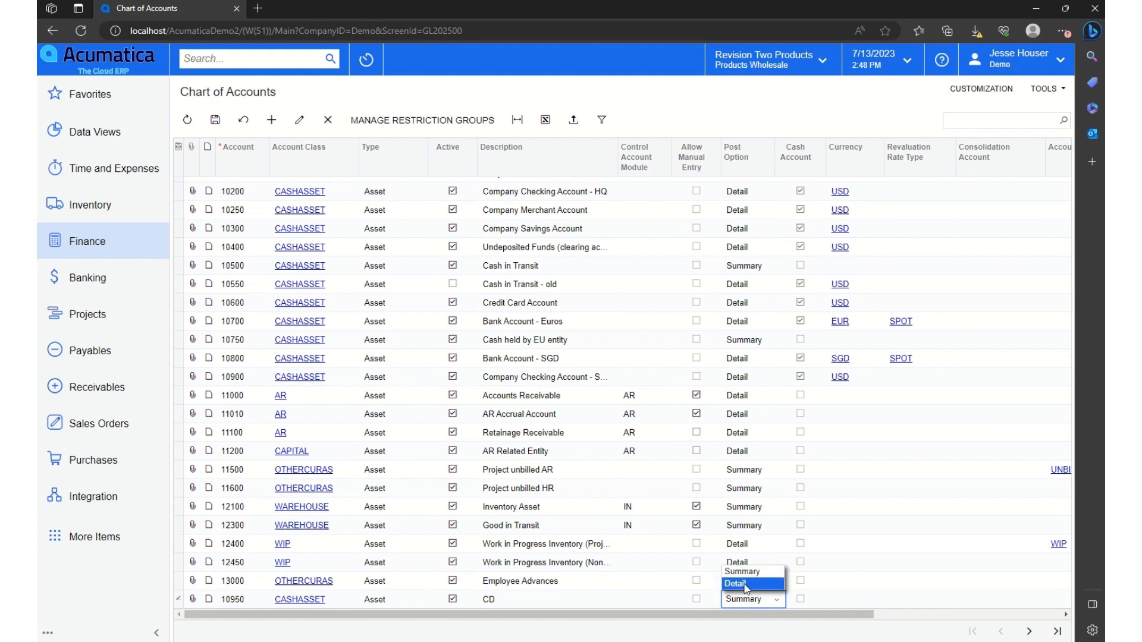
{"action": "left_click", "coordinate": [746, 585]}
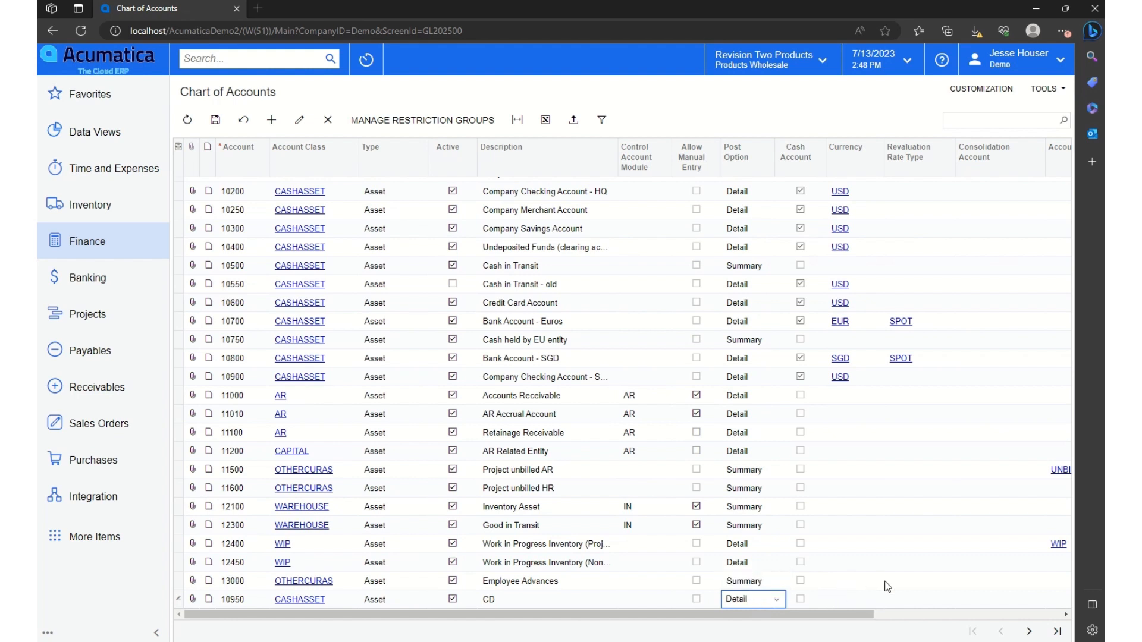
{"action": "left_click", "coordinate": [214, 119]}
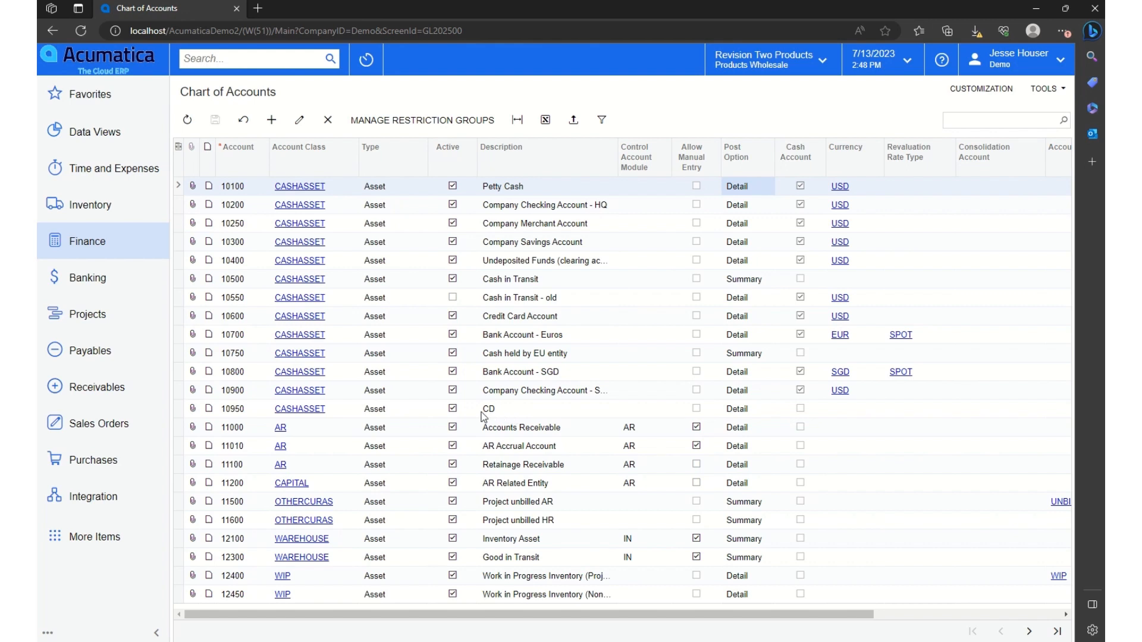
Step: Delete the CD account 10950 from the chart of accounts and save
{"action": "left_click", "coordinate": [237, 411]}
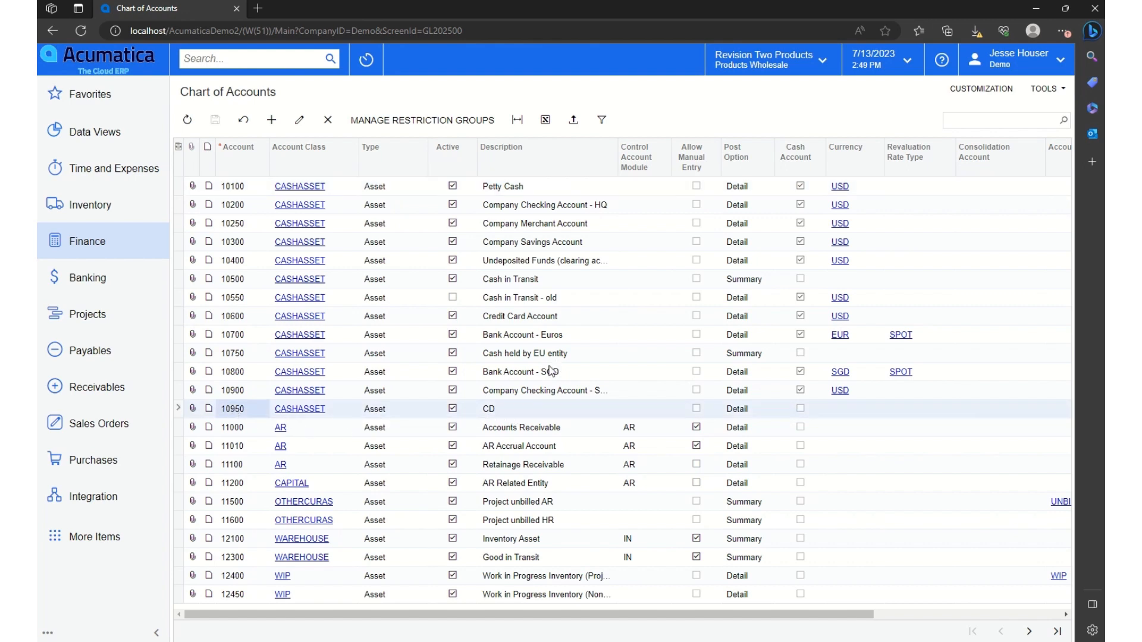
{"action": "left_click", "coordinate": [327, 123]}
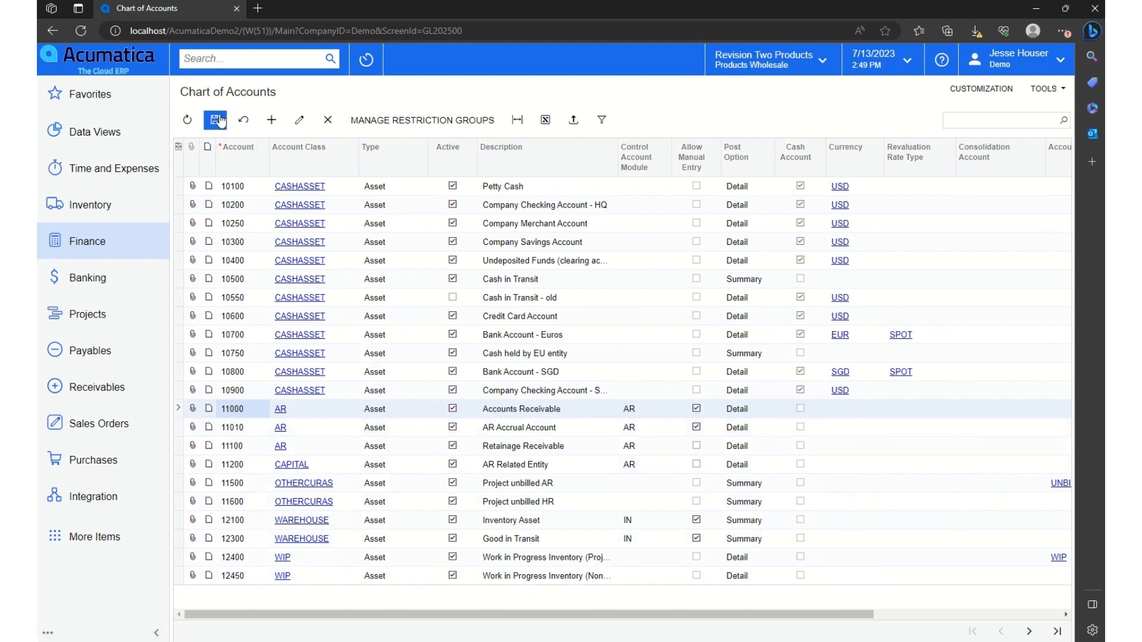
{"action": "left_click", "coordinate": [217, 120]}
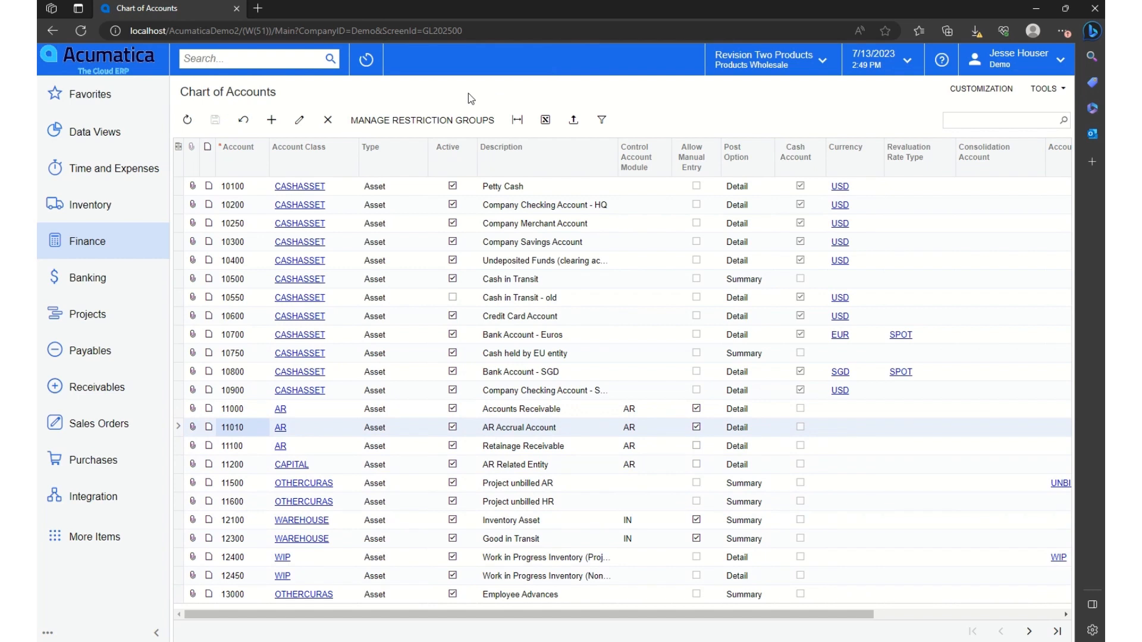
Step: Deactivate account 10700, Bank Account - Euros, and save, and make the account active again with another save
{"action": "left_click", "coordinate": [453, 335]}
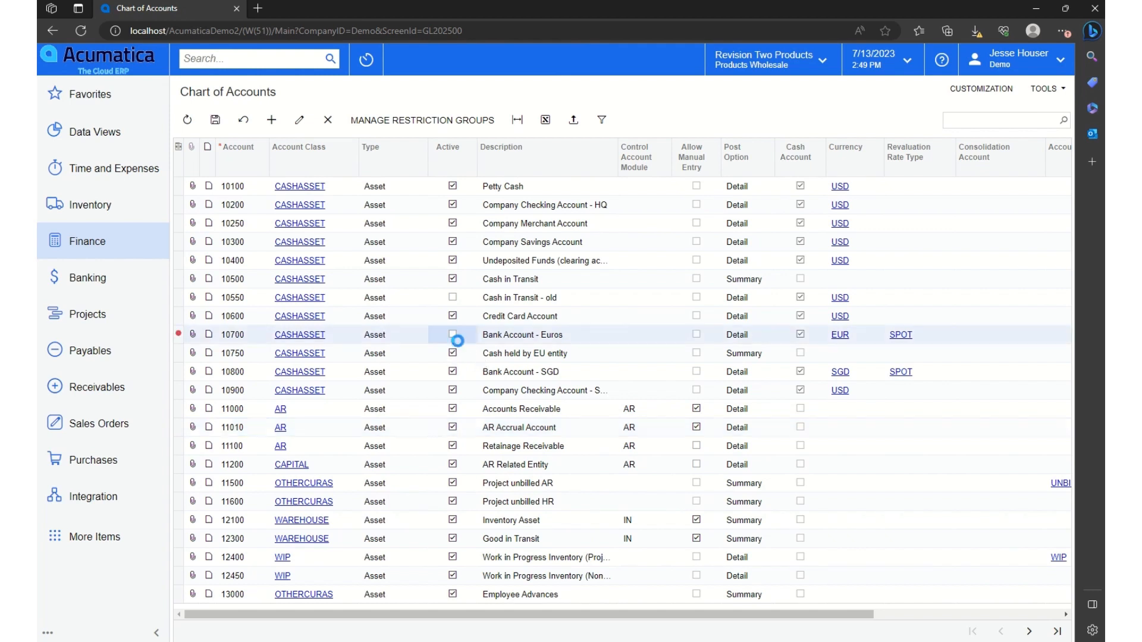
{"action": "left_click", "coordinate": [216, 125]}
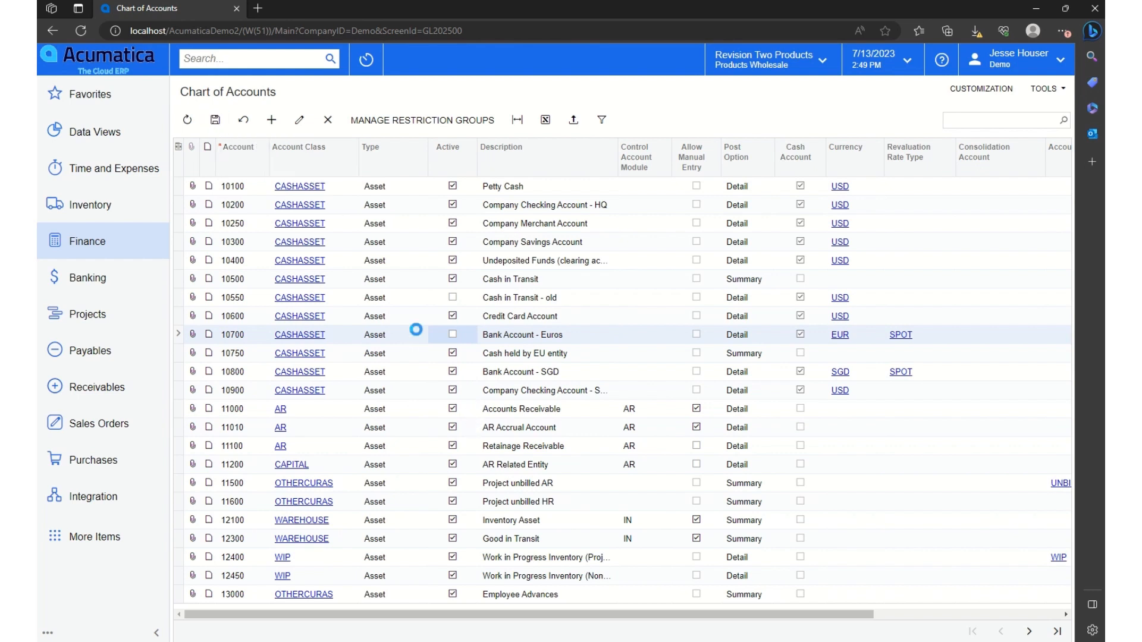
{"action": "left_click", "coordinate": [451, 336]}
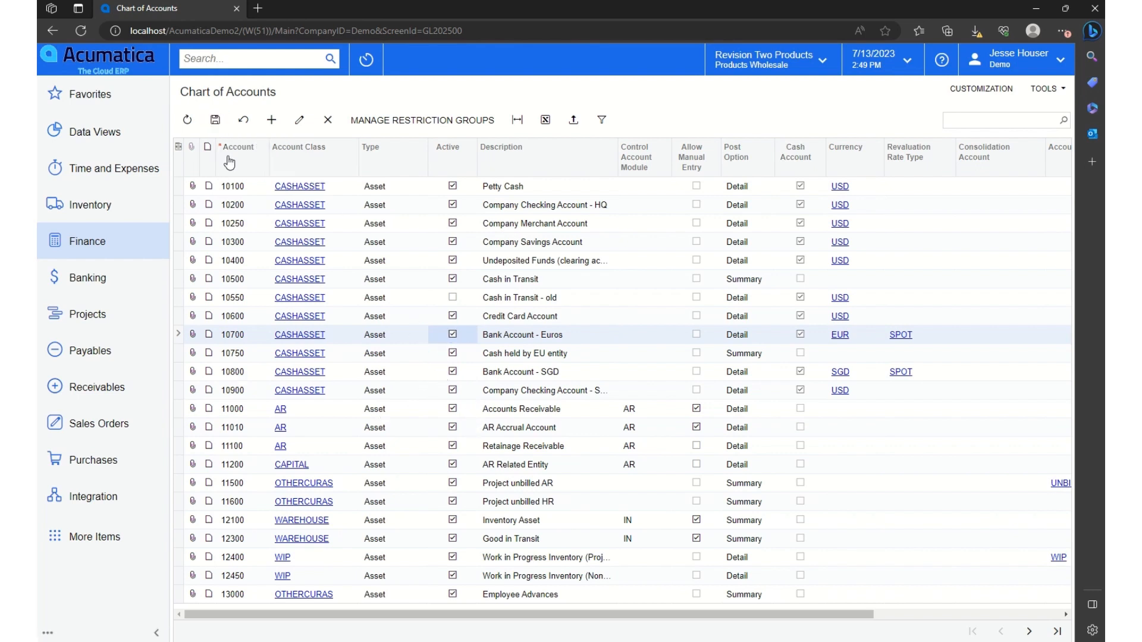
{"action": "left_click", "coordinate": [216, 120]}
Step: Add the subaccount CON-FIN on the Subaccounts form, combining the product group CON with the department FIN, and save it
{"action": "left_click", "coordinate": [75, 246]}
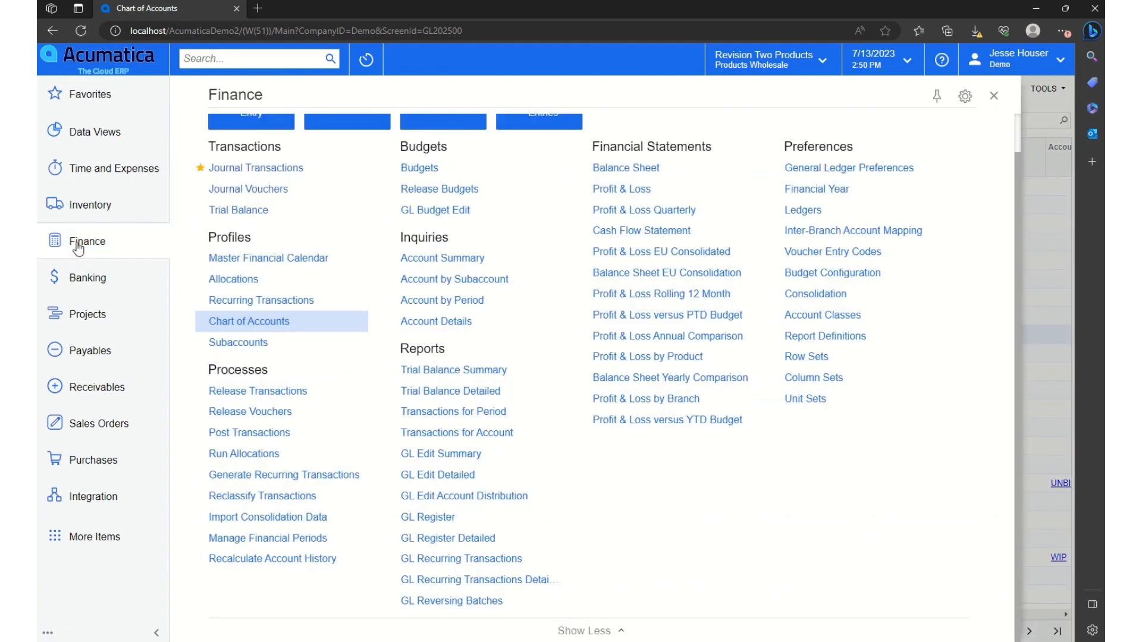
{"action": "left_click", "coordinate": [256, 342]}
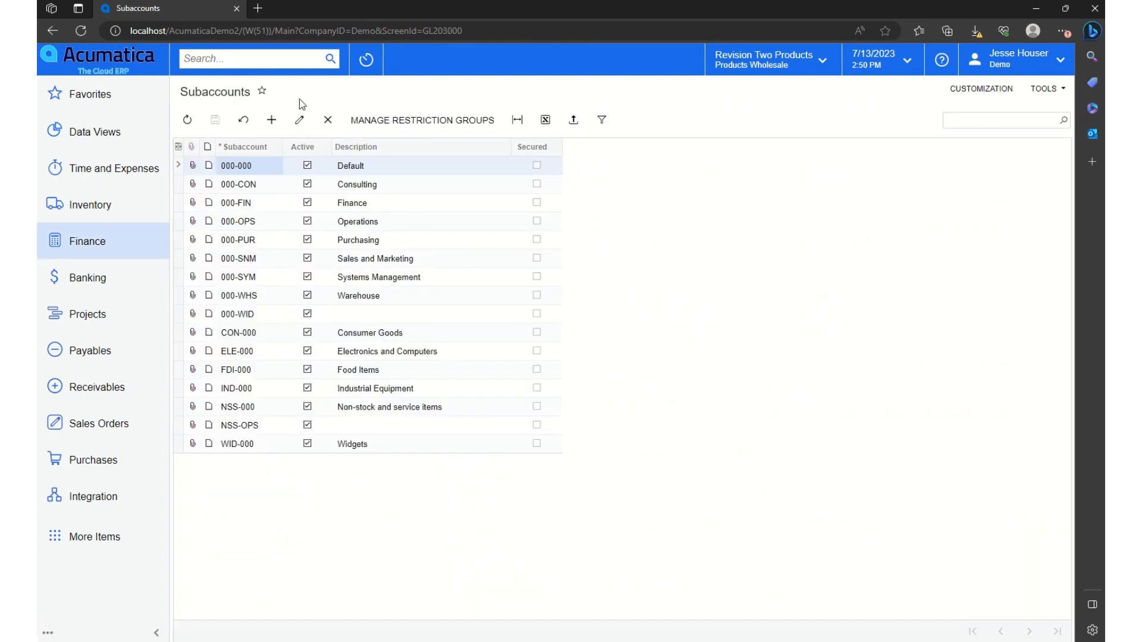
{"action": "left_click", "coordinate": [271, 121]}
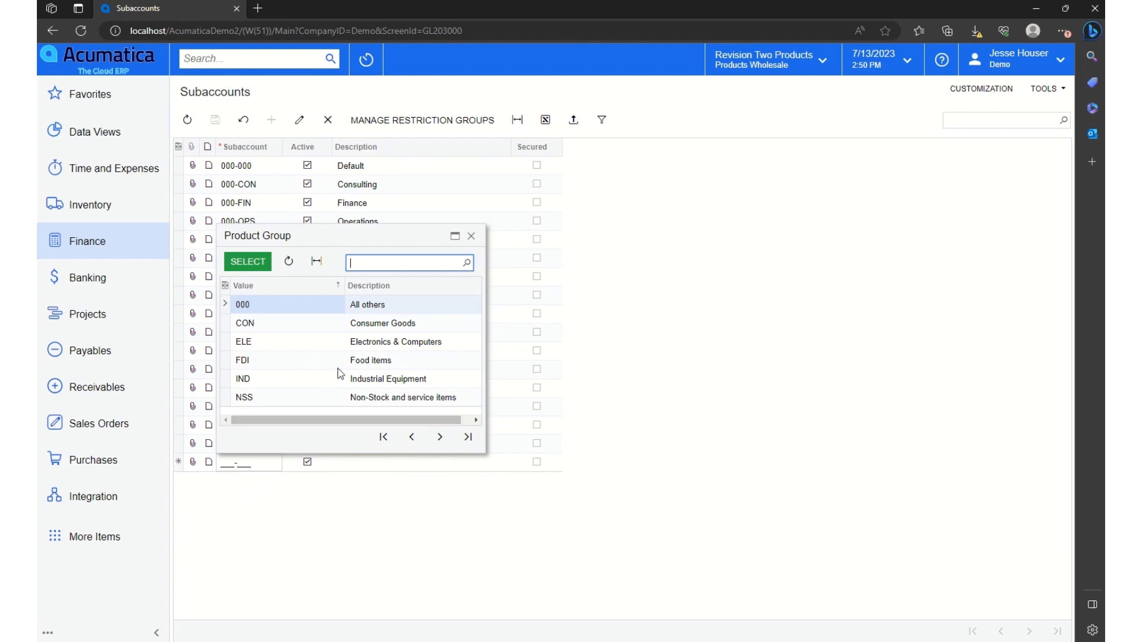
{"action": "left_click", "coordinate": [260, 326]}
{"action": "left_click", "coordinate": [247, 262]}
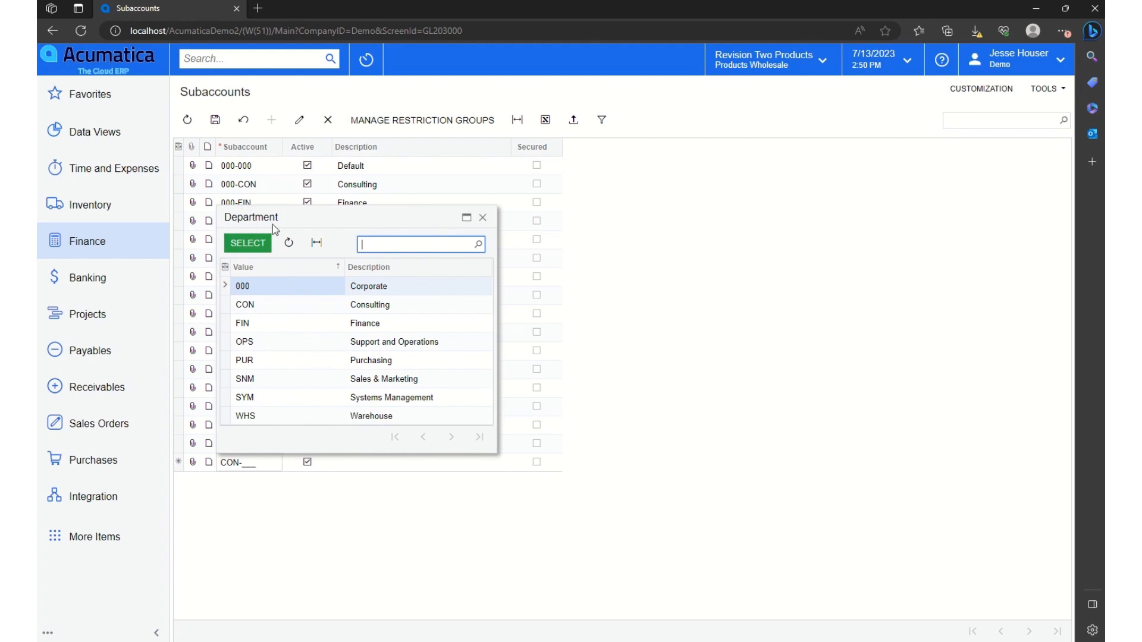
{"action": "left_click", "coordinate": [245, 325]}
{"action": "left_click", "coordinate": [240, 244]}
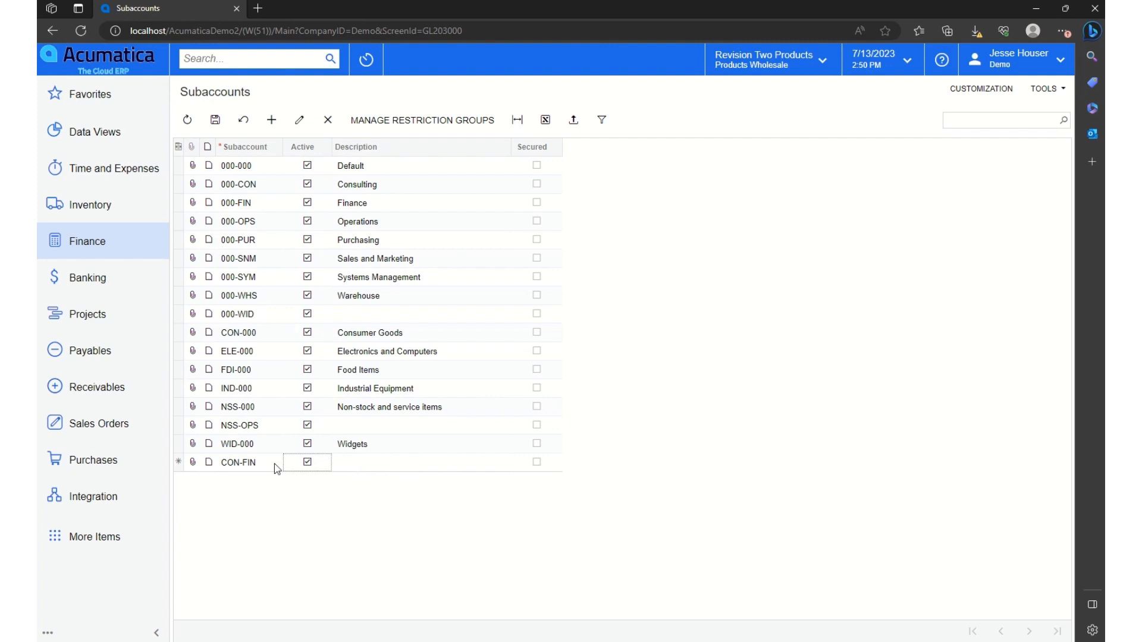
{"action": "left_click", "coordinate": [216, 122]}
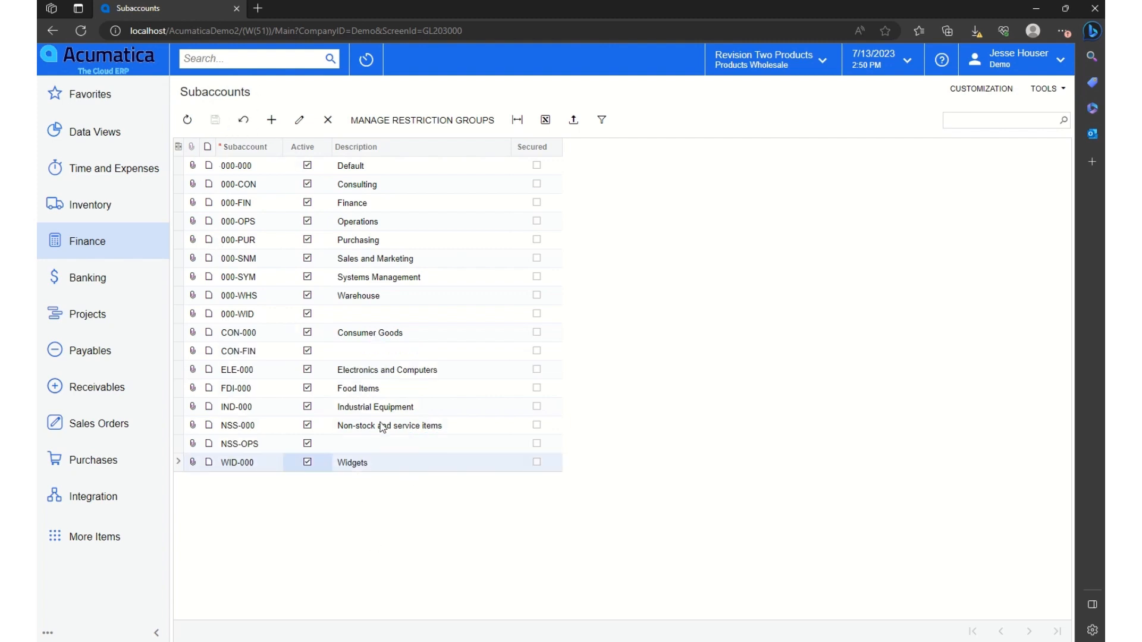
Step: Delete the subaccount CON-FIN from the subaccount list
{"action": "left_click", "coordinate": [238, 353]}
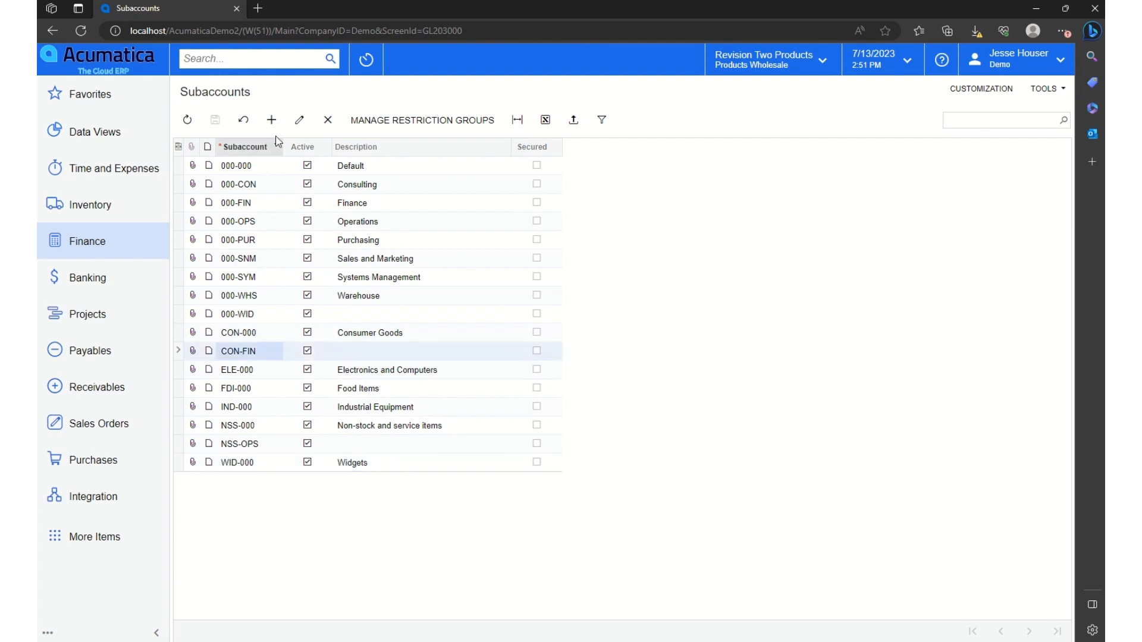
{"action": "left_click", "coordinate": [327, 119]}
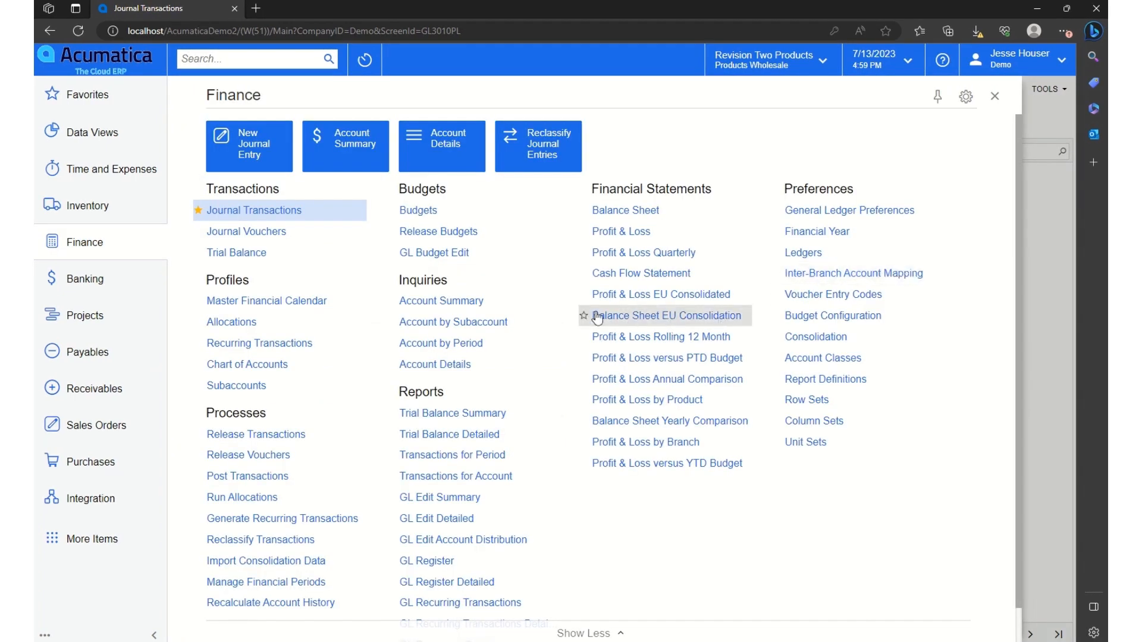
Step: Open the Journal Transactions list and start a new GL journal transaction
{"action": "left_click", "coordinate": [273, 213]}
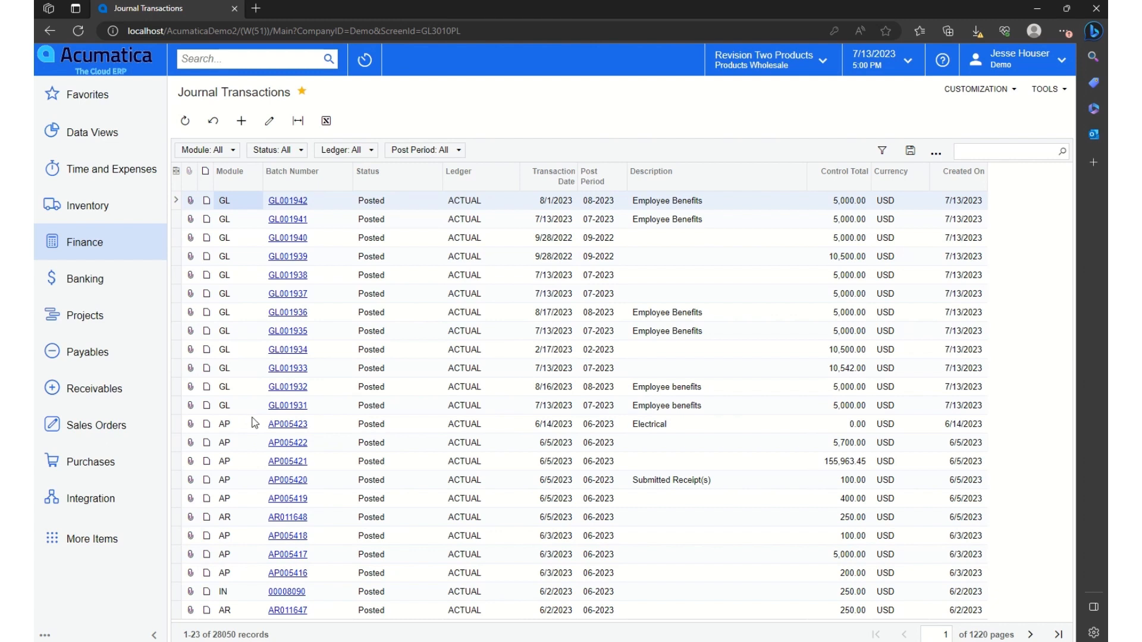
{"action": "left_click", "coordinate": [241, 122]}
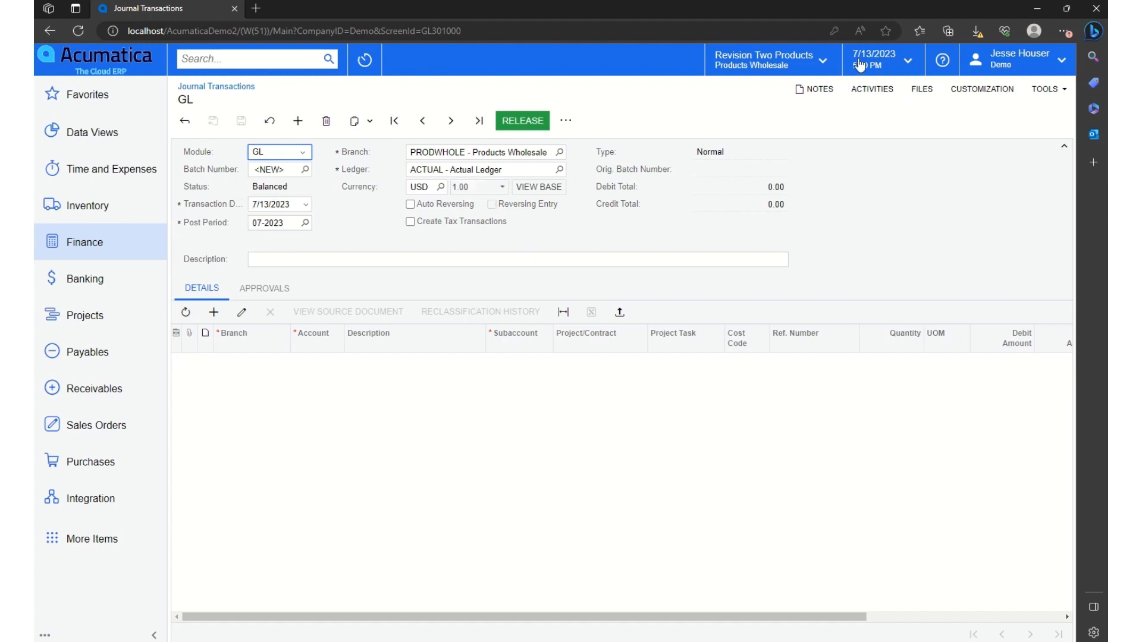
Step: Set the business date to 6/28/2023 and the new transaction's date to 6/13/2023
{"action": "left_click", "coordinate": [909, 64]}
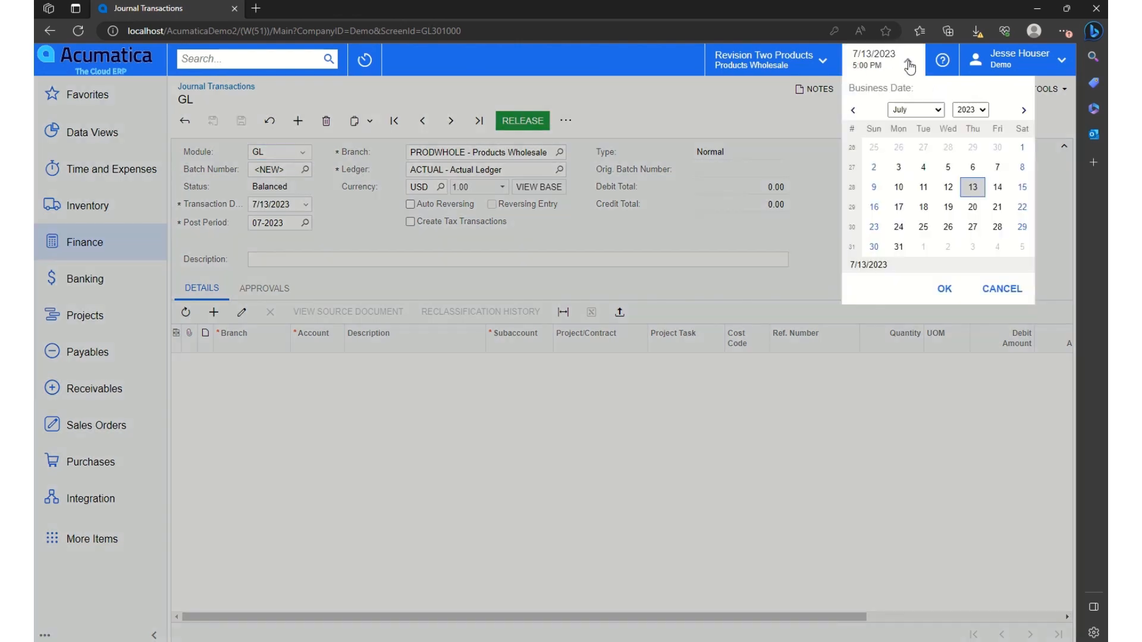
{"action": "left_click", "coordinate": [947, 153]}
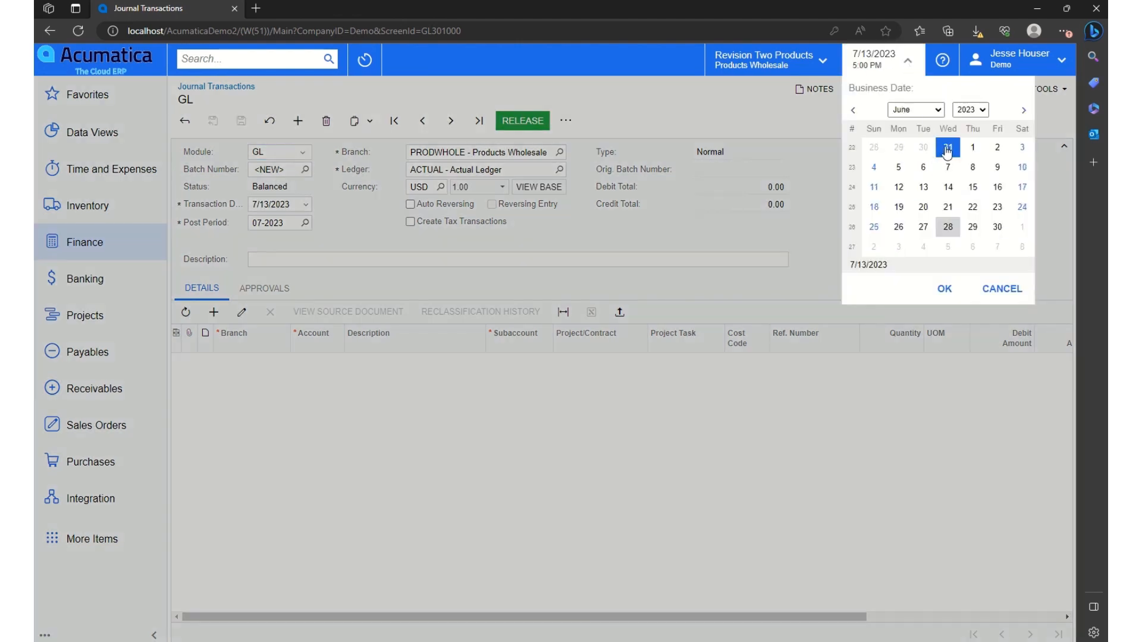
{"action": "left_click", "coordinate": [949, 298]}
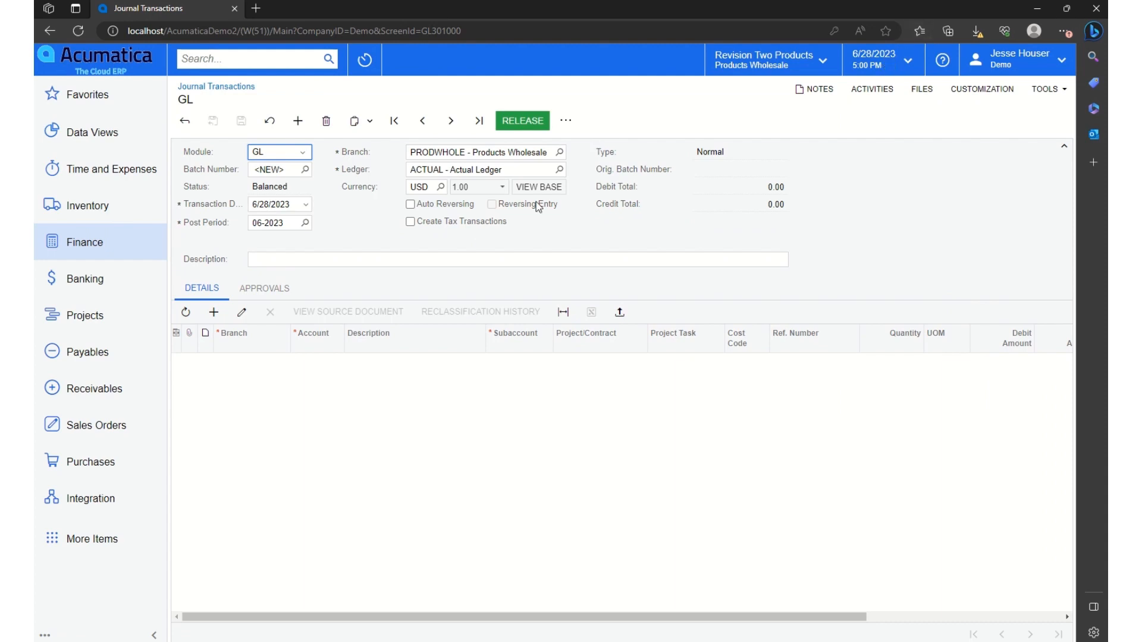
{"action": "left_click", "coordinate": [305, 204]}
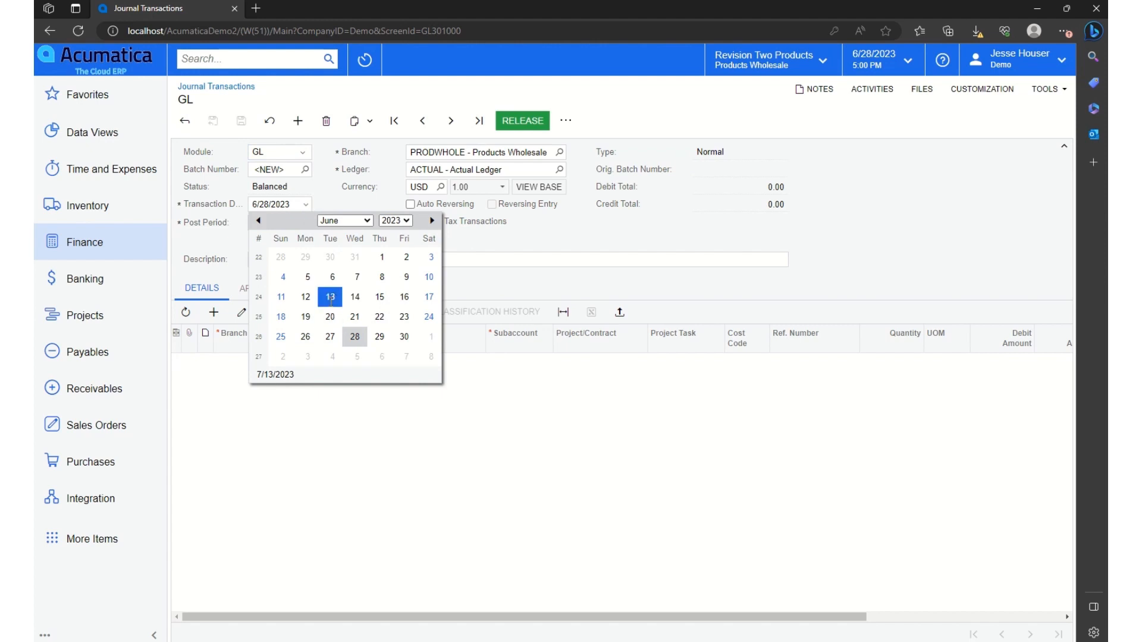
{"action": "left_click", "coordinate": [330, 297]}
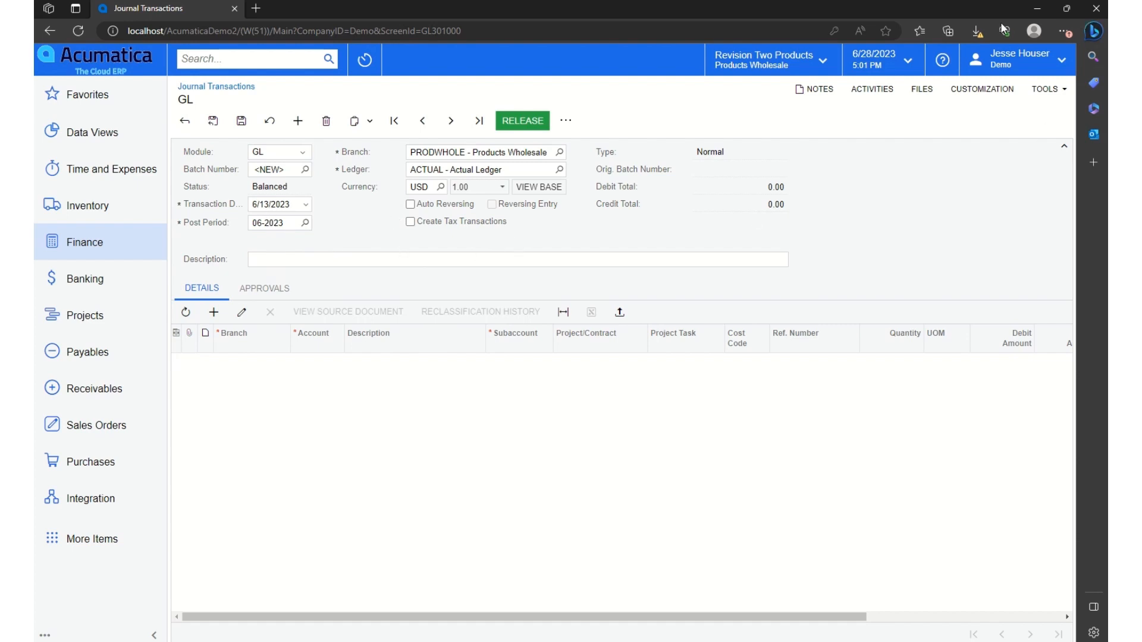
Step: Set the business date back to 7/13/2023 and reload the blank journal transaction
{"action": "left_click", "coordinate": [908, 62]}
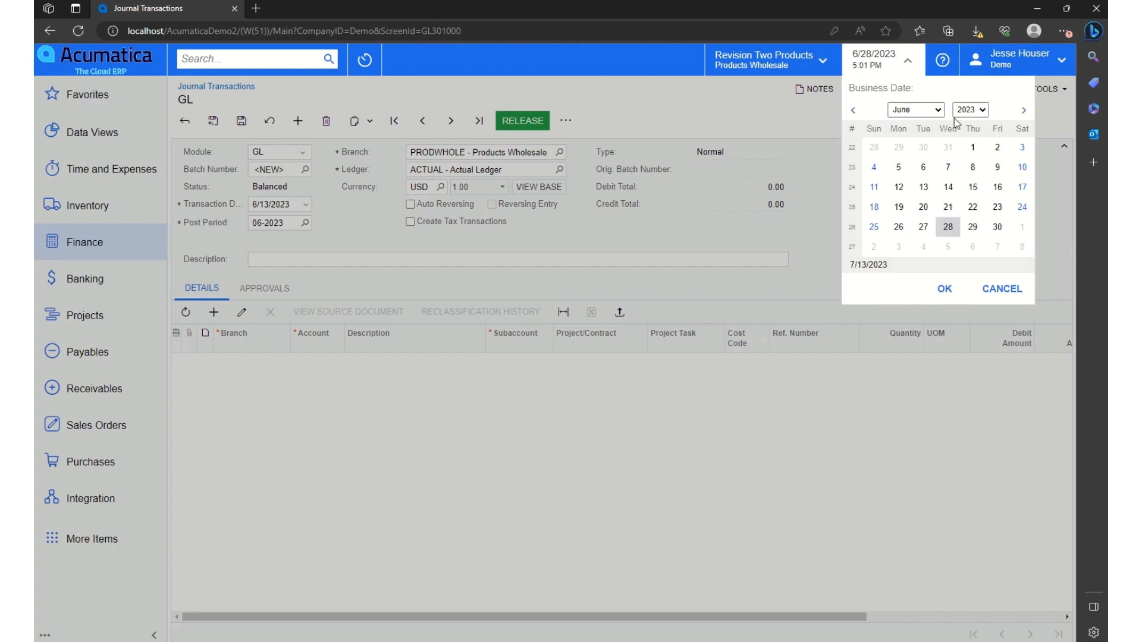
{"action": "left_click", "coordinate": [930, 116]}
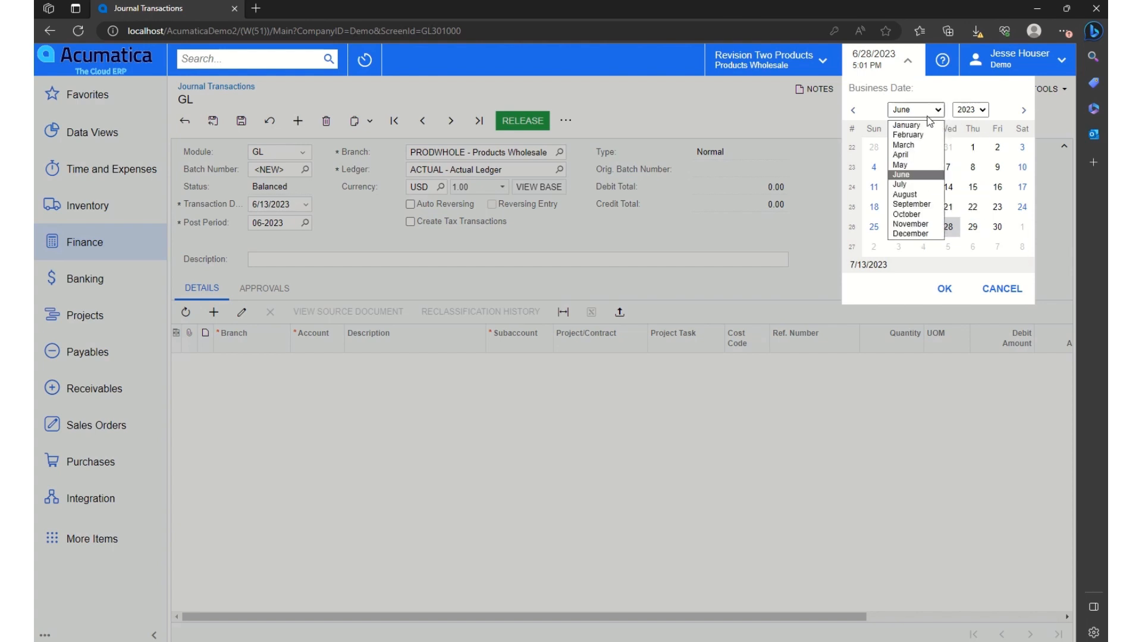
{"action": "left_click", "coordinate": [900, 184]}
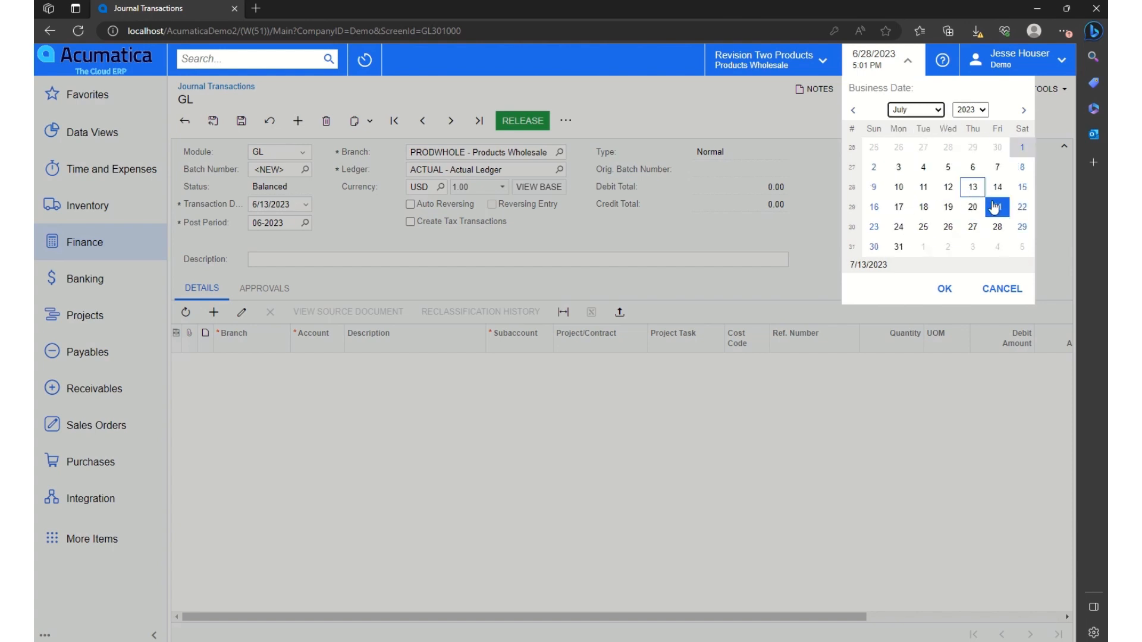
{"action": "left_click", "coordinate": [944, 288]}
{"action": "left_click", "coordinate": [616, 101]}
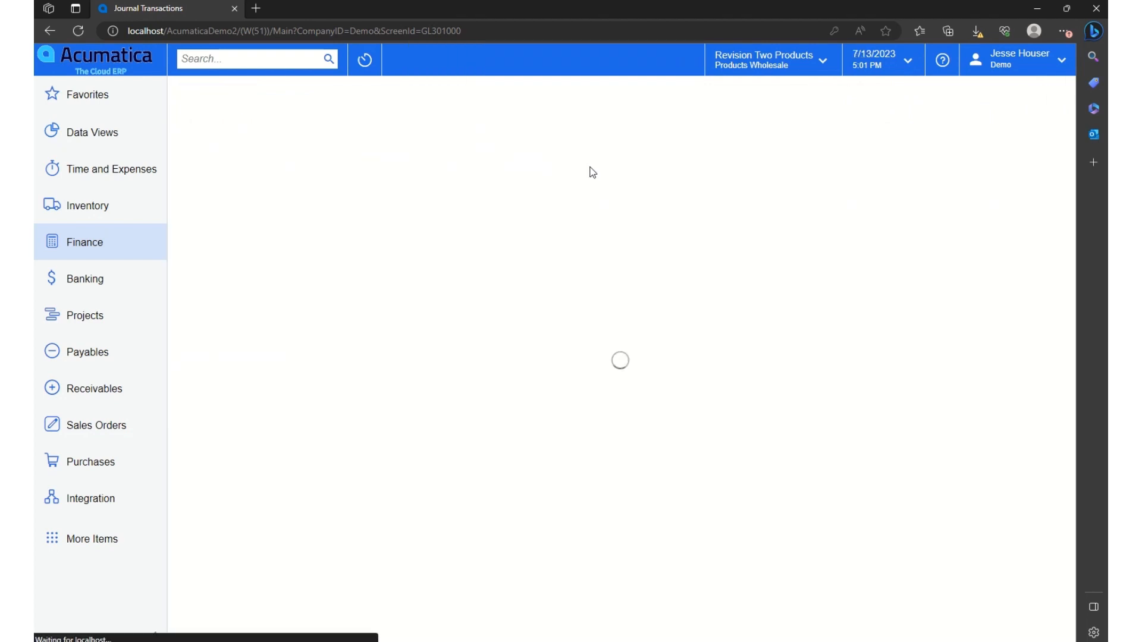
Step: Enter the description Employee Benefits and add a detail line with account 65000, subaccount 000-000 and project X
{"action": "left_click", "coordinate": [262, 259]}
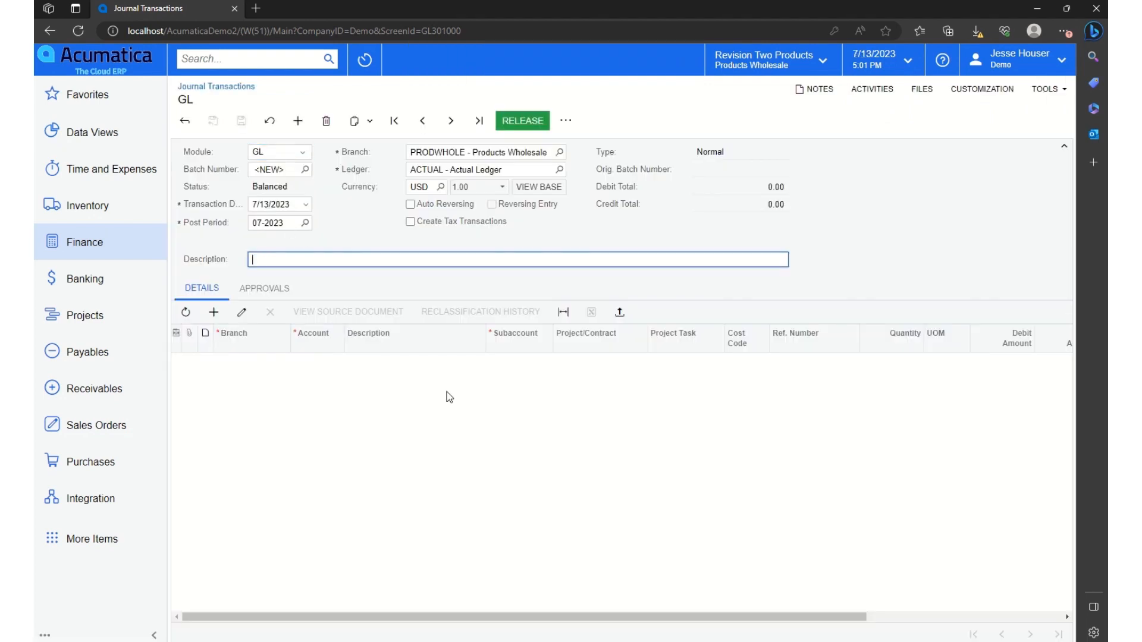
{"action": "type", "text": "Employee Benefits"}
{"action": "left_click", "coordinate": [213, 312]}
{"action": "key", "text": "Tab"}
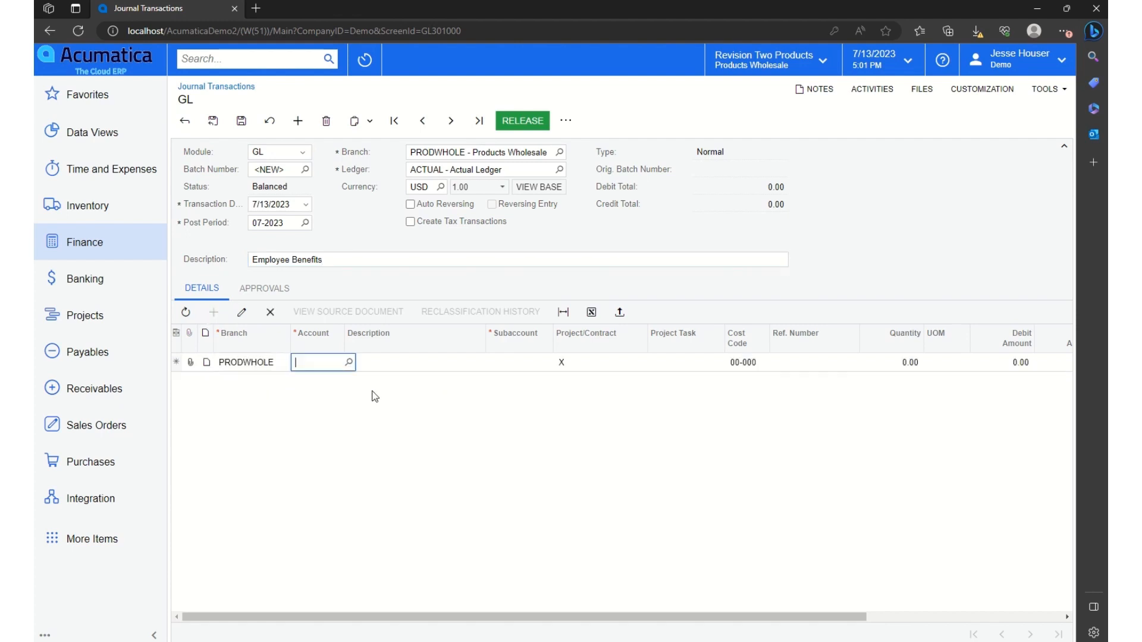
{"action": "type", "text": "65000"}
{"action": "key", "text": "Tab"}
{"action": "type", "text": "000000"}
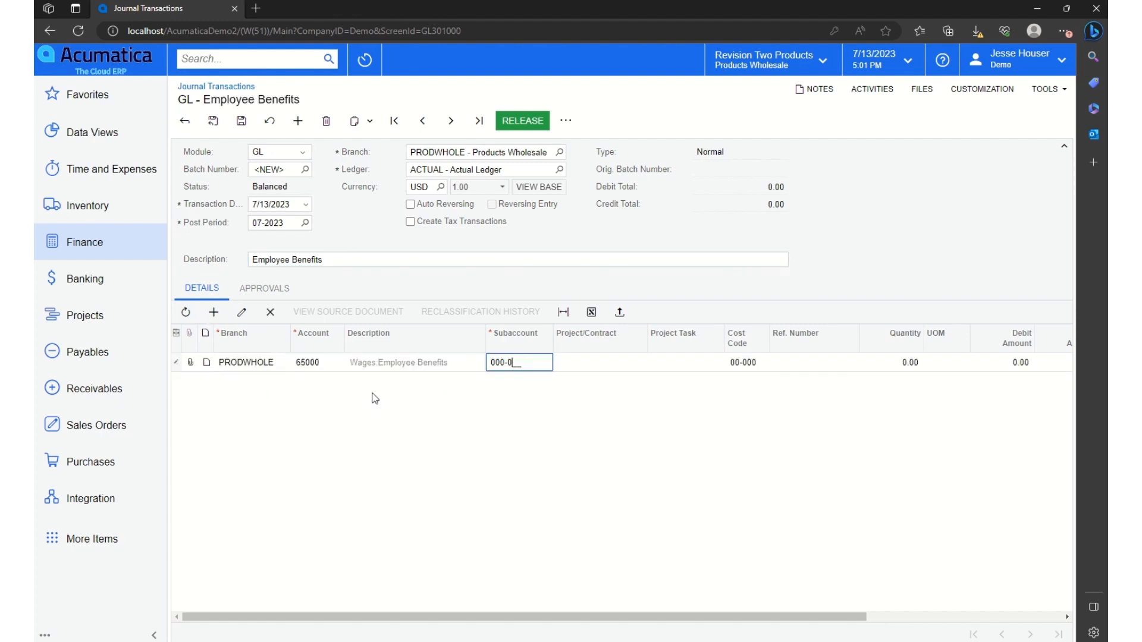
{"action": "key", "text": "Tab"}
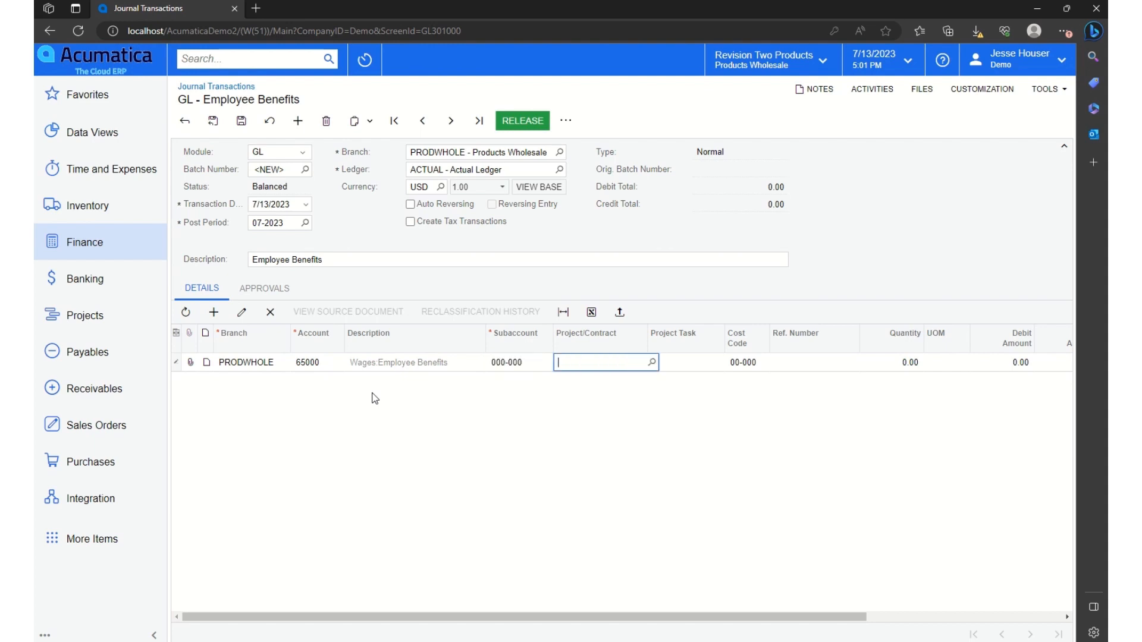
{"action": "type", "text": "X"}
{"action": "key", "text": "Tab"}
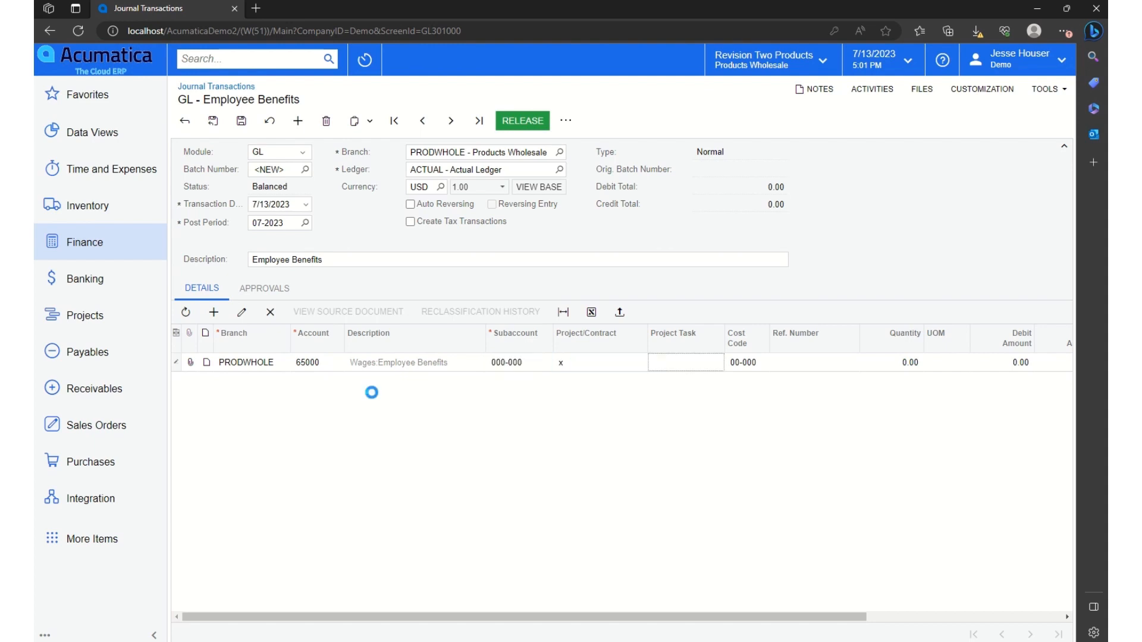
Step: Enter a debit amount of 5,000.00 on the account 65000 line
{"action": "key", "text": "Tab"}
{"action": "key", "text": "Tab"}
{"action": "key", "text": "Tab"}
{"action": "key", "text": "Tab"}
{"action": "key", "text": "Tab"}
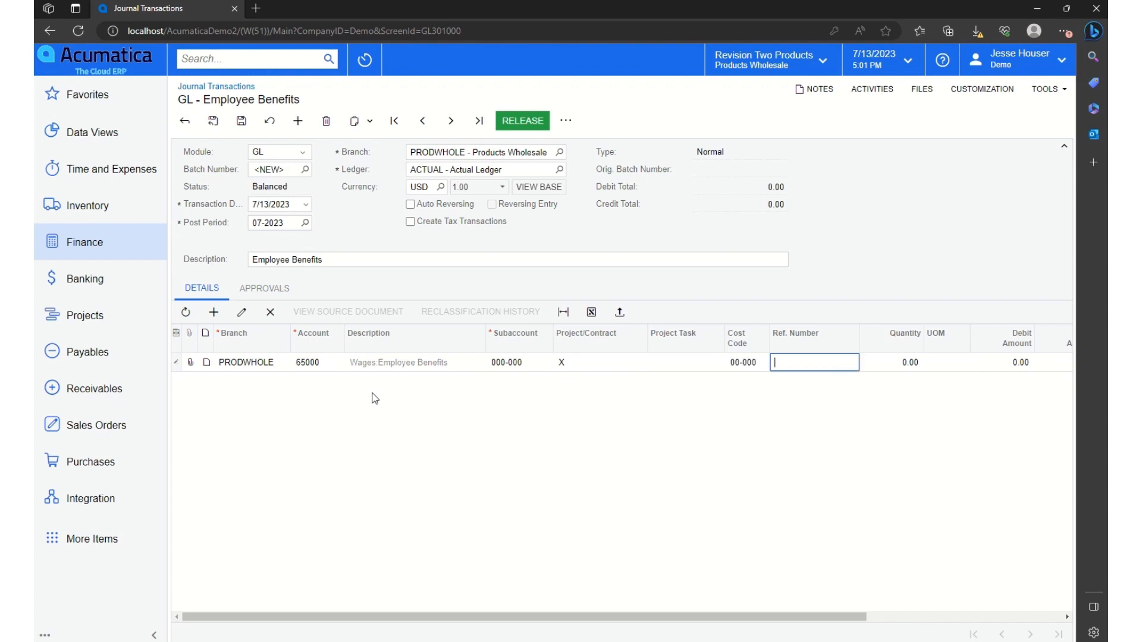
{"action": "type", "text": "5,000"}
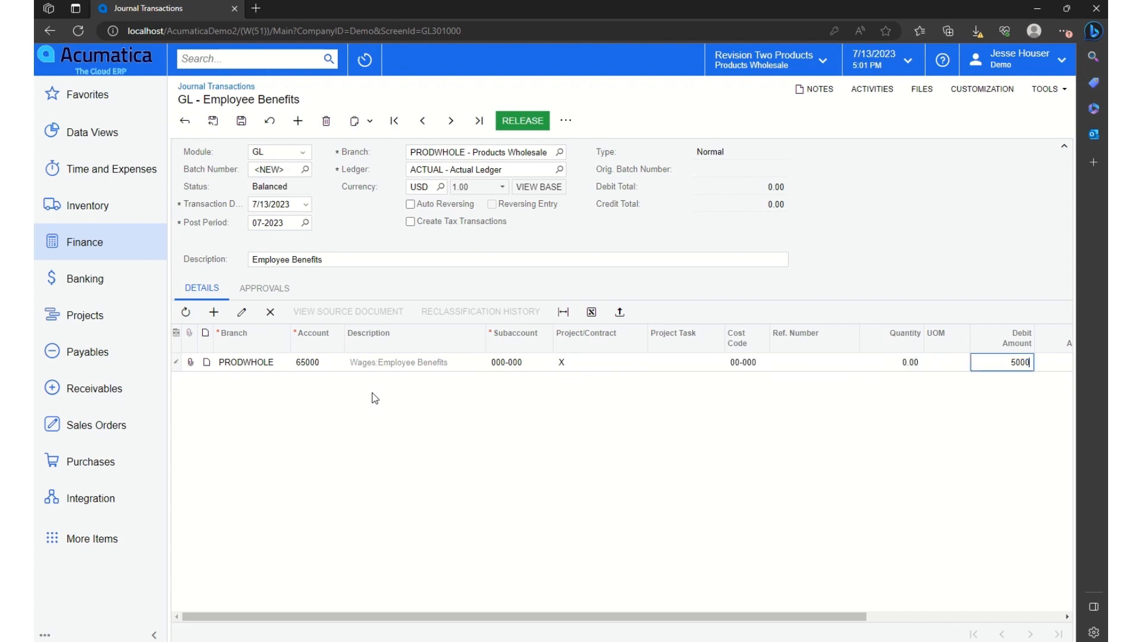
{"action": "type", "text": ".00"}
{"action": "key", "text": "Tab"}
Step: Add a second detail line with account 24000, Wages Payable, and subaccount 000-000, keeping project X and the offsetting credit
{"action": "key", "text": "Tab"}
{"action": "key", "text": "Tab"}
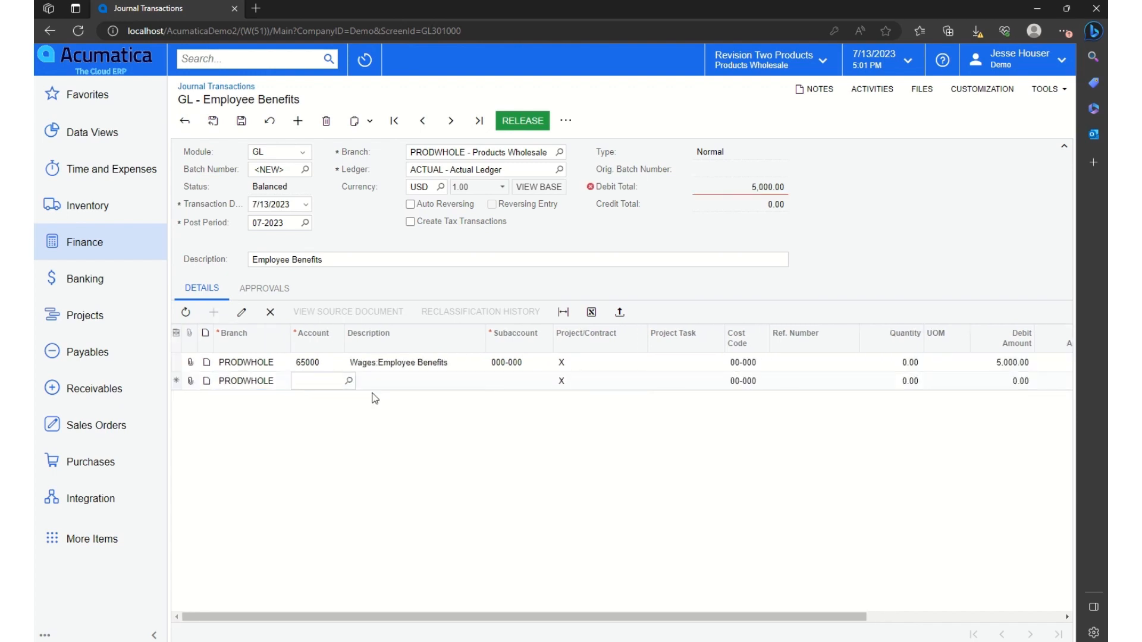
{"action": "type", "text": "240"}
{"action": "key", "text": "Tab"}
{"action": "type", "text": "000-000"}
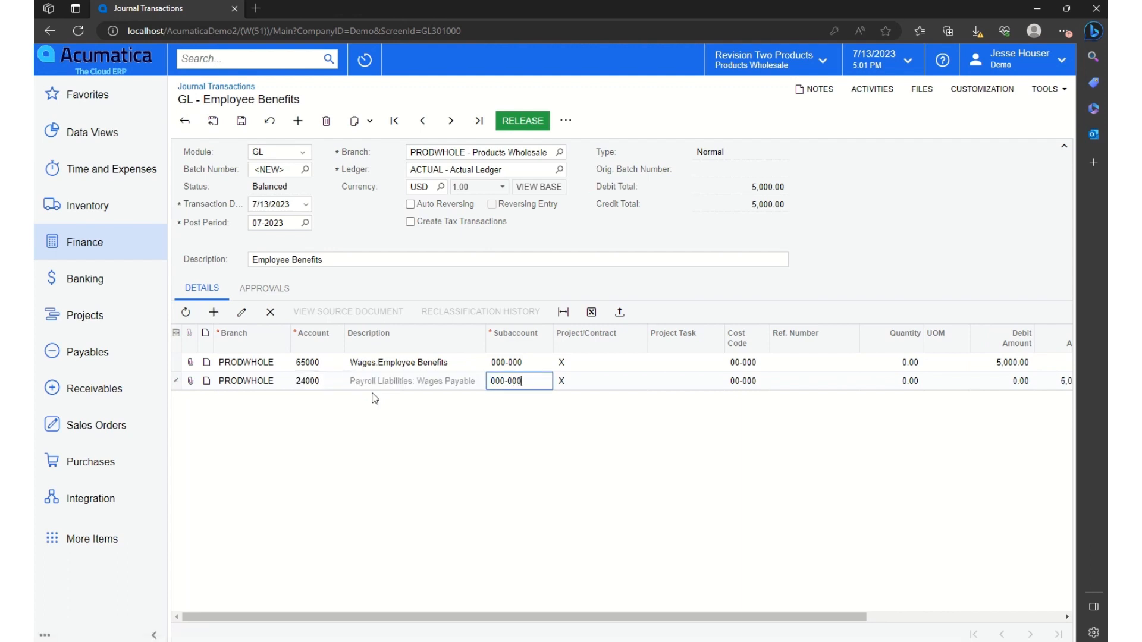
{"action": "key", "text": "Tab"}
{"action": "key", "text": "Tab"}
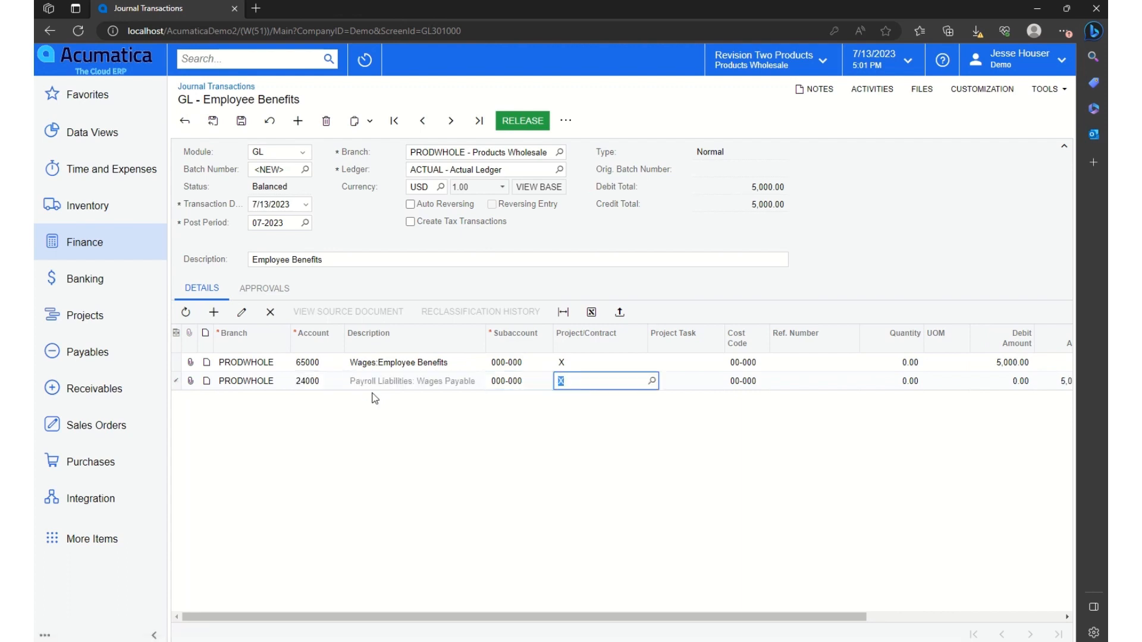
{"action": "key", "text": "Tab"}
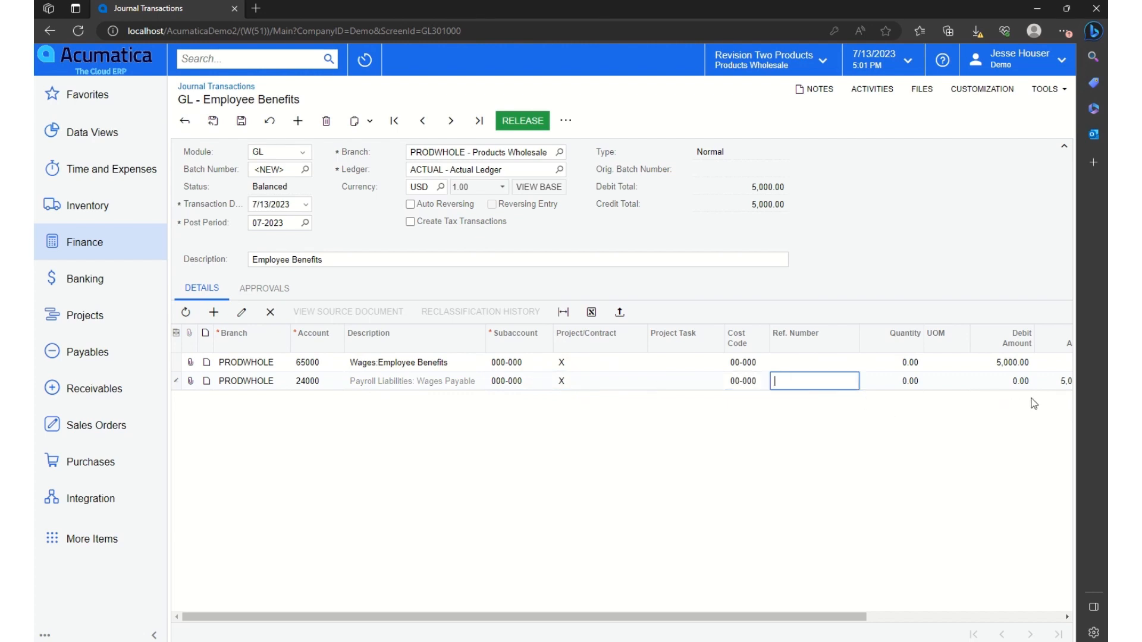
Step: Save the Employee Benefits journal transaction and release it
{"action": "left_click", "coordinate": [241, 120]}
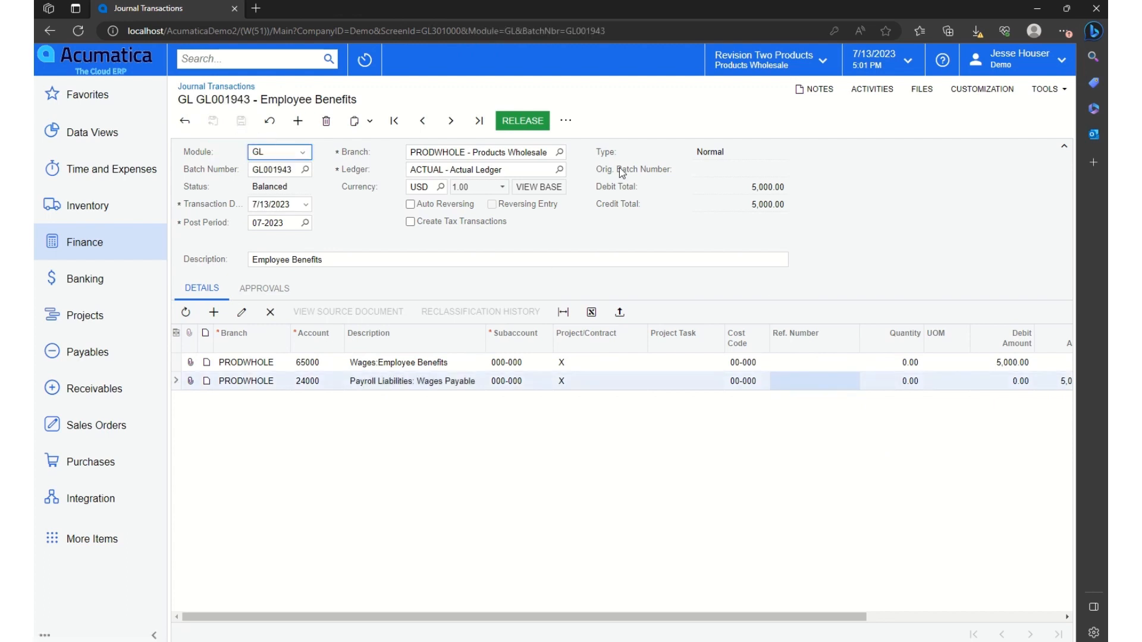
{"action": "left_click", "coordinate": [522, 120]}
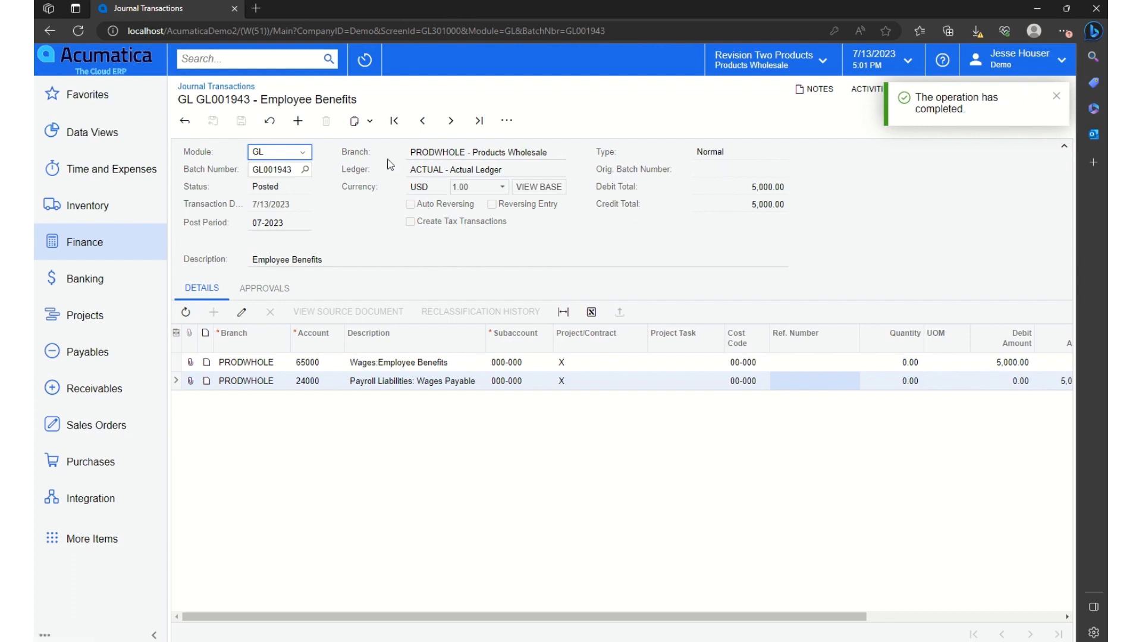
Step: Copy the released Employee Benefits transaction and paste it into a new journal transaction
{"action": "left_click", "coordinate": [371, 122]}
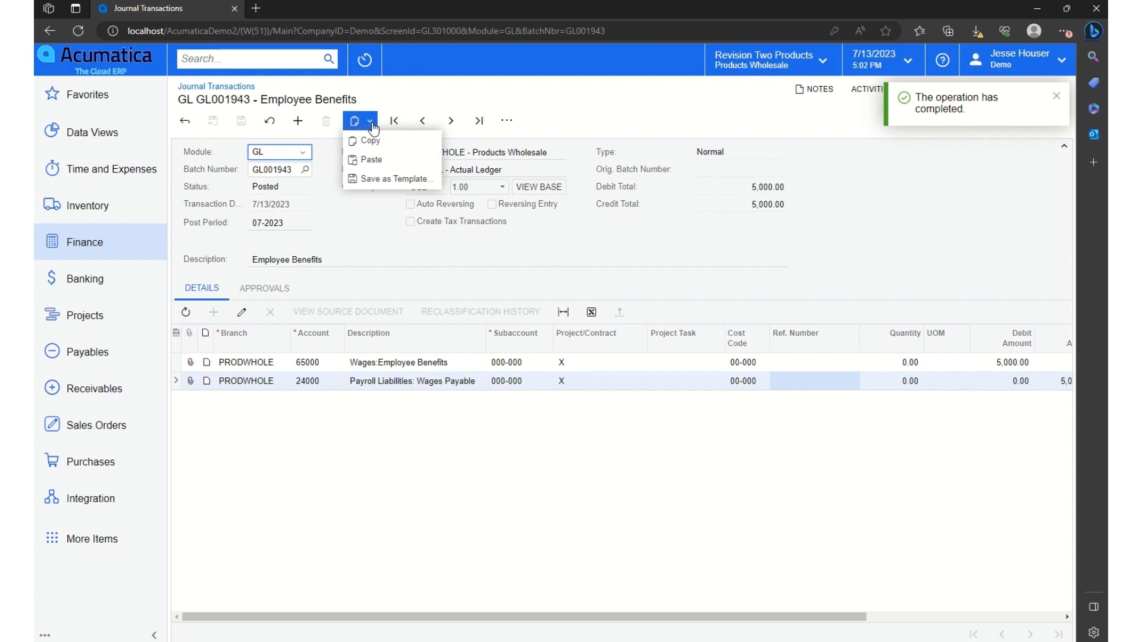
{"action": "left_click", "coordinate": [372, 141]}
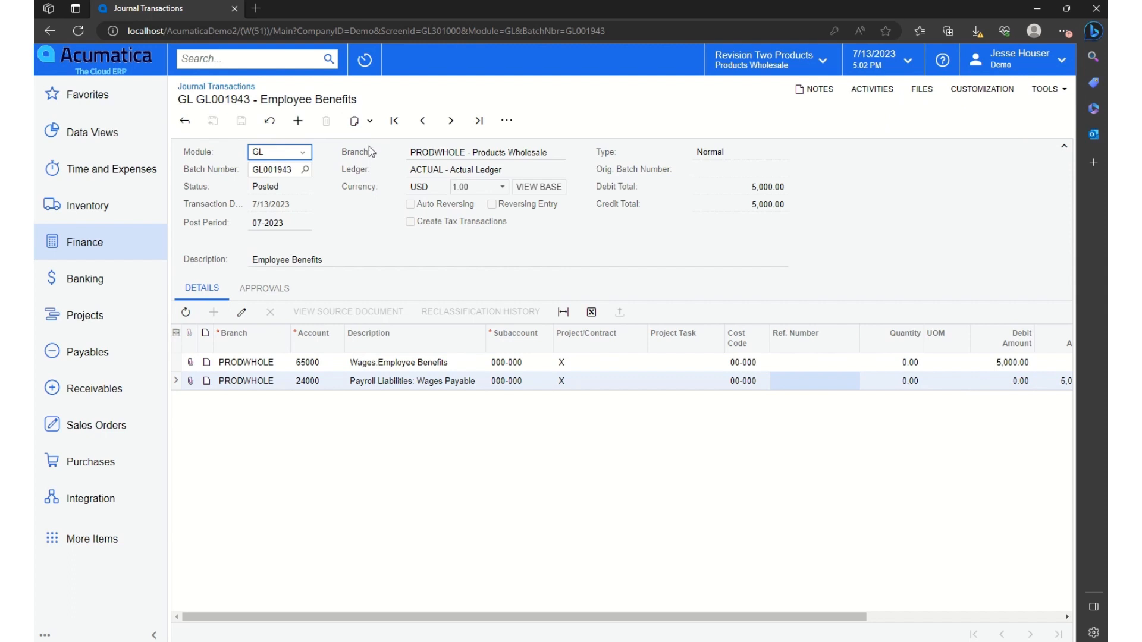
{"action": "left_click", "coordinate": [297, 122]}
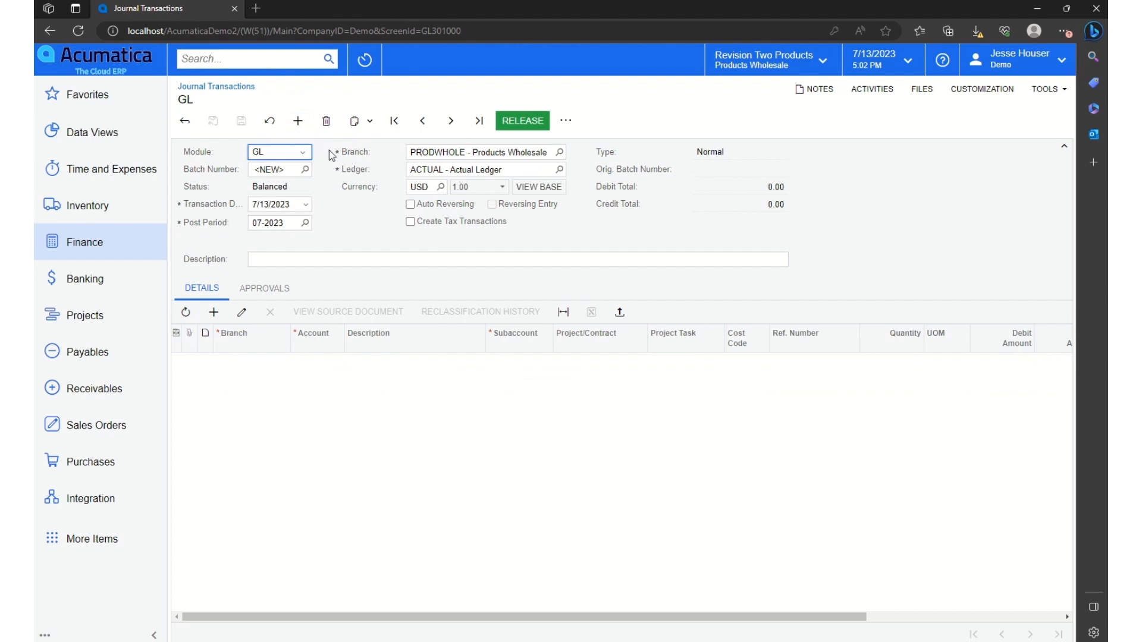
{"action": "left_click", "coordinate": [369, 121]}
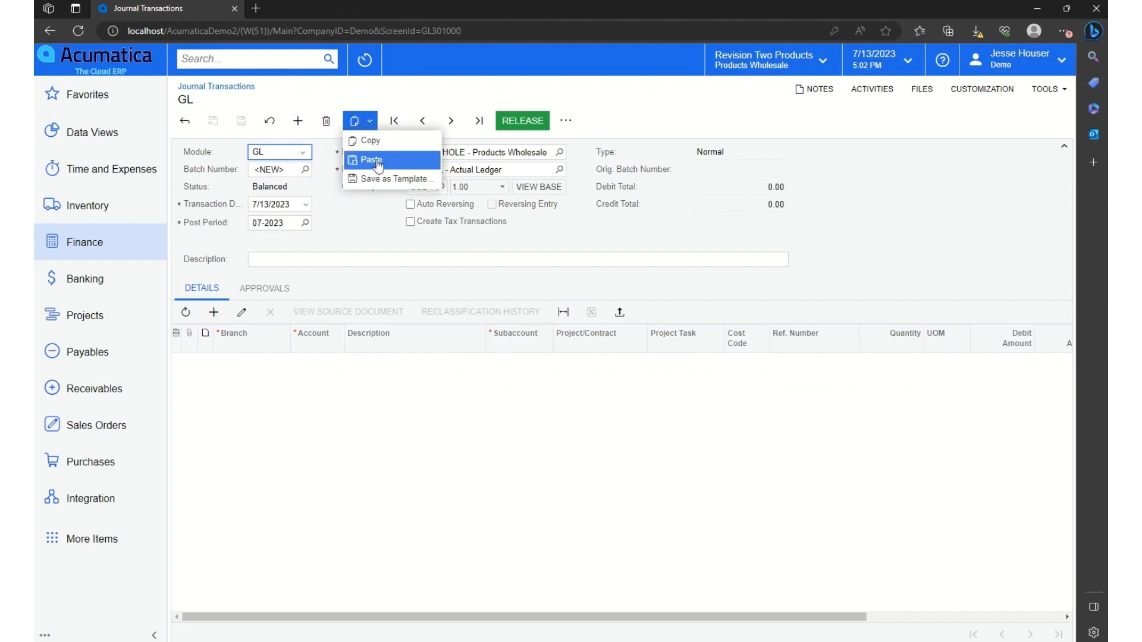
{"action": "left_click", "coordinate": [375, 168]}
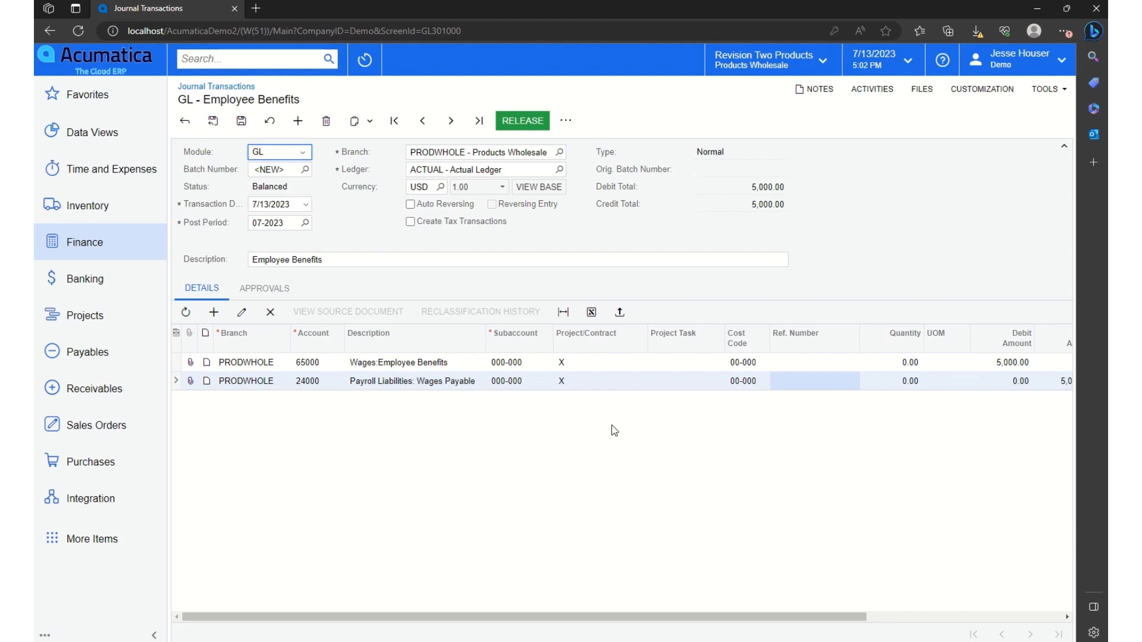
Step: Set the pasted transaction's date to 7/10/2023
{"action": "left_click", "coordinate": [306, 204]}
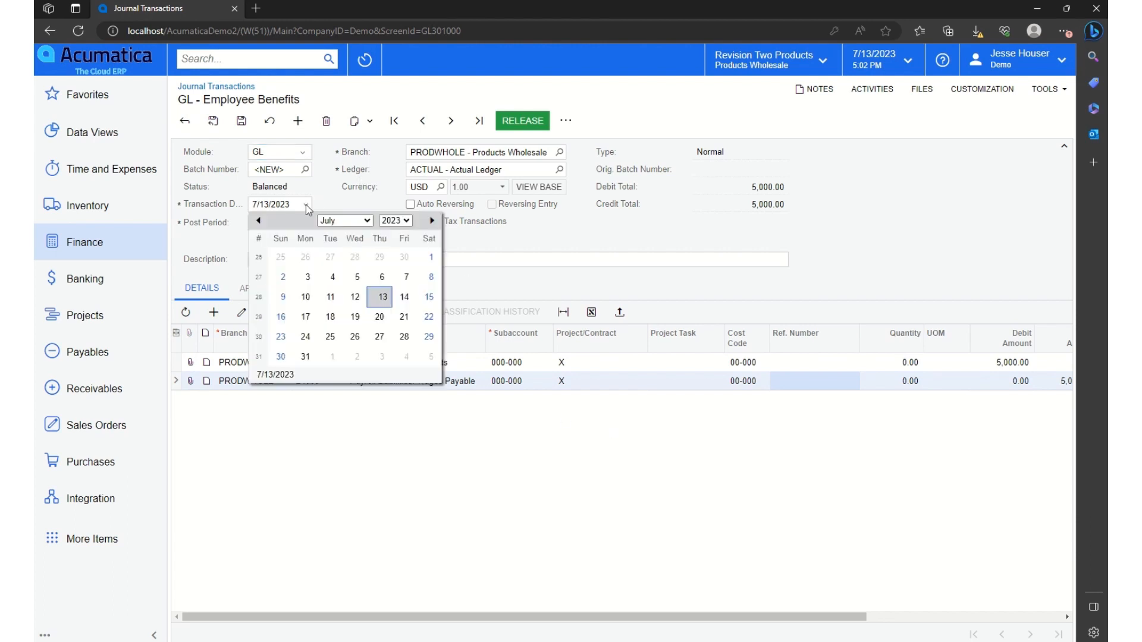
{"action": "key", "text": "Left"}
{"action": "key", "text": "Left"}
{"action": "key", "text": "Left"}
{"action": "key", "text": "Return"}
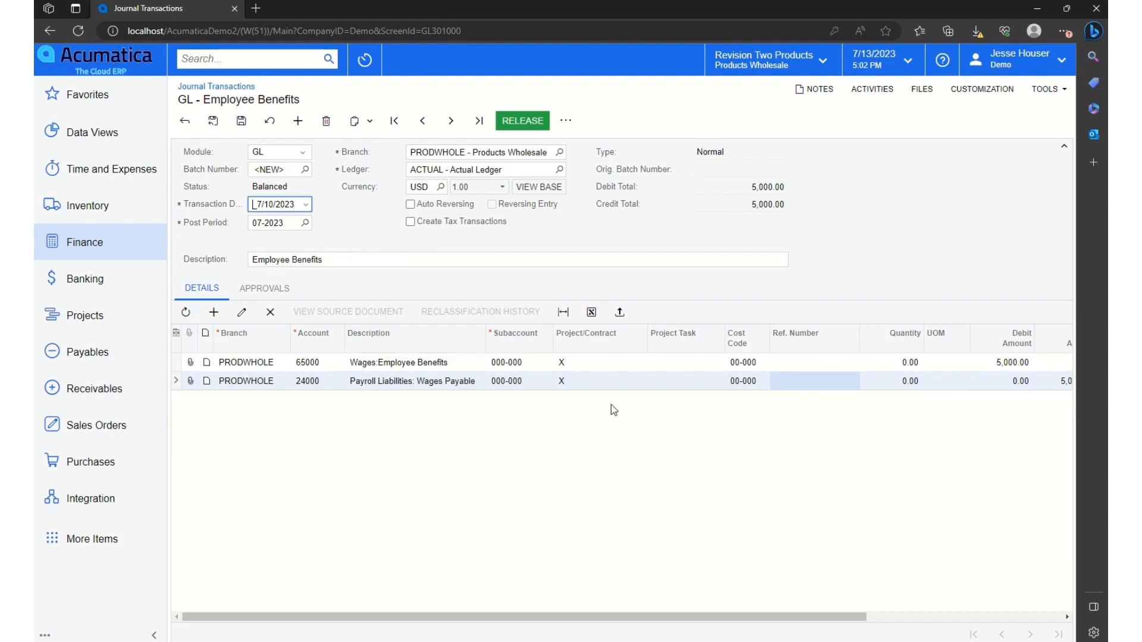
Step: Set the pasted transaction's date to 8/2/2023 and release it
{"action": "left_click", "coordinate": [305, 204]}
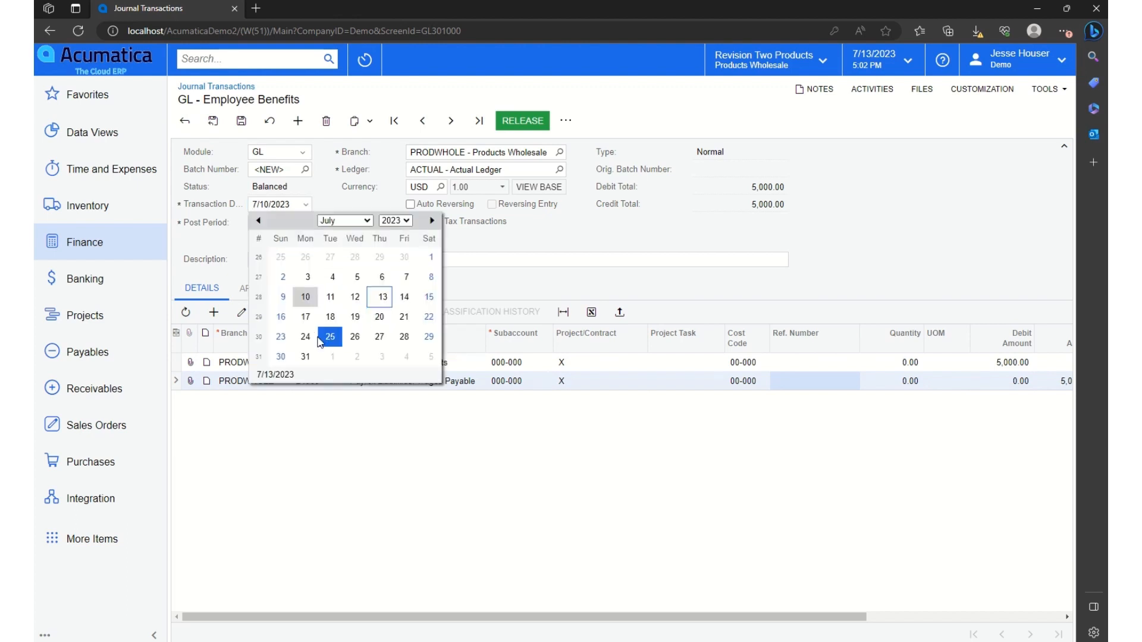
{"action": "left_click", "coordinate": [355, 357]}
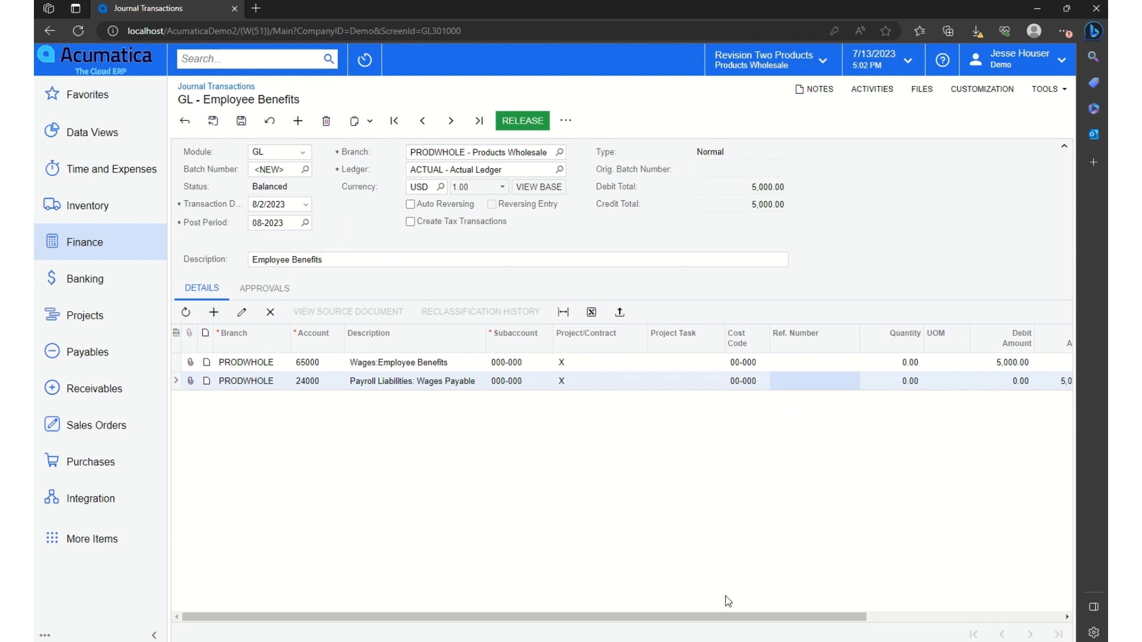
{"action": "left_click", "coordinate": [510, 122]}
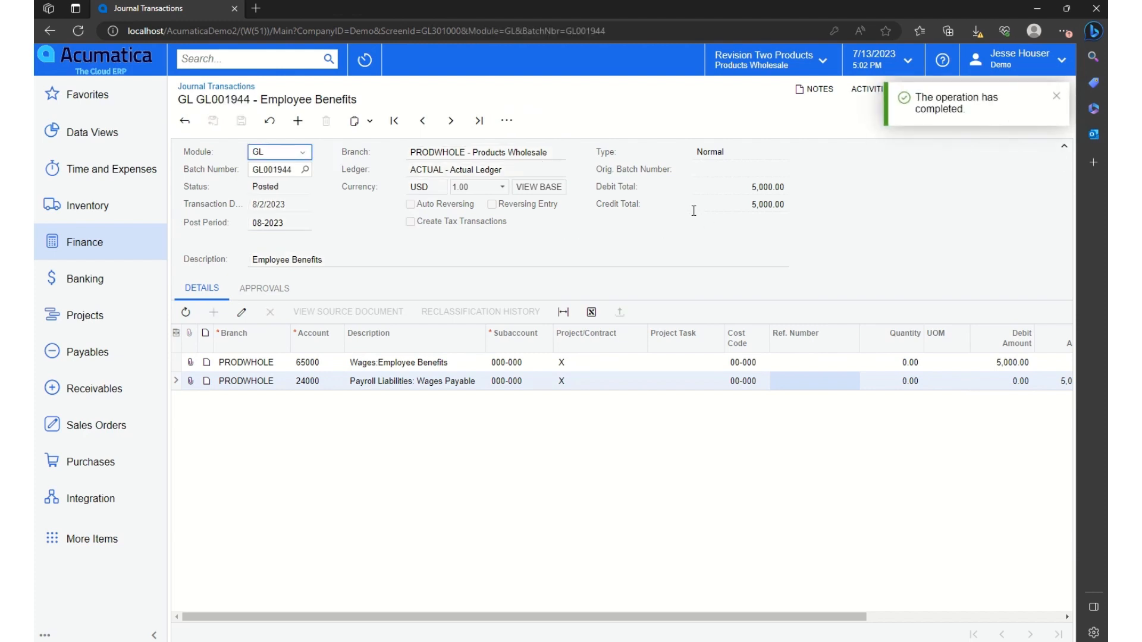
Step: Export the transaction's detail lines to Excel and open the downloaded file Journal Transactions 20230713 (3).xlsx
{"action": "left_click", "coordinate": [592, 313]}
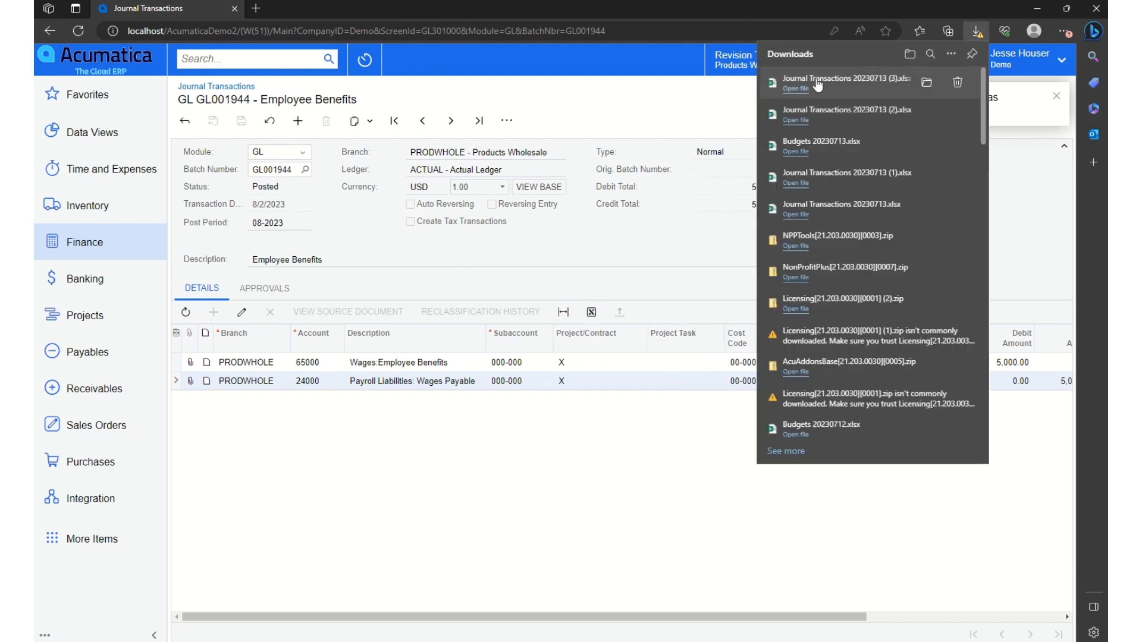
{"action": "left_click", "coordinate": [802, 90]}
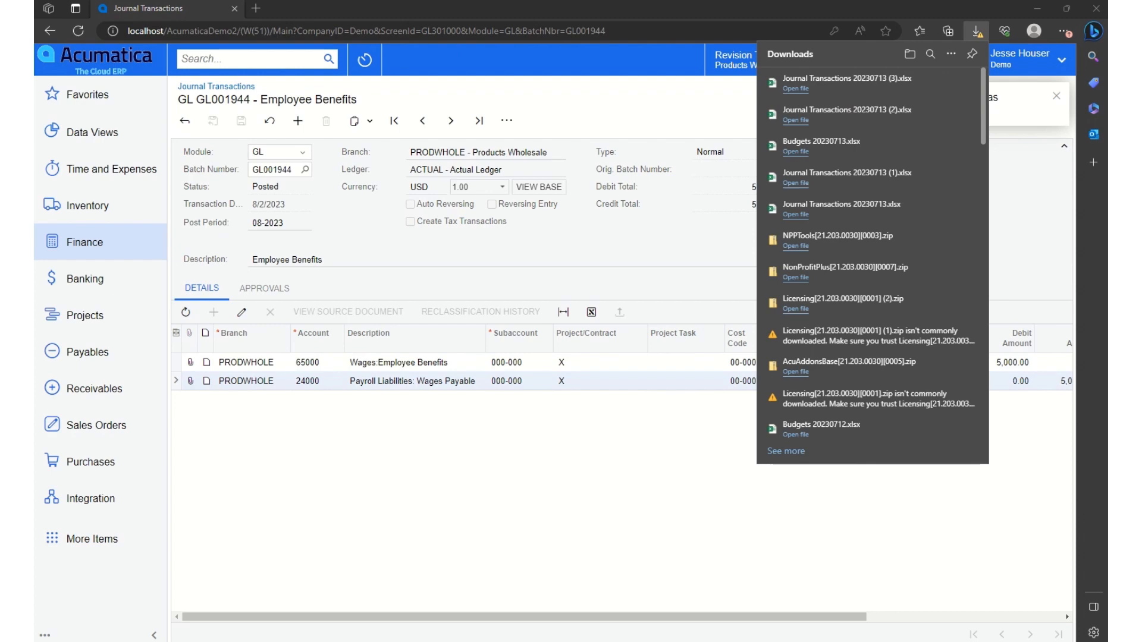
{"action": "left_click_drag", "start_coordinate": [633, 195], "coordinate": [584, 90]}
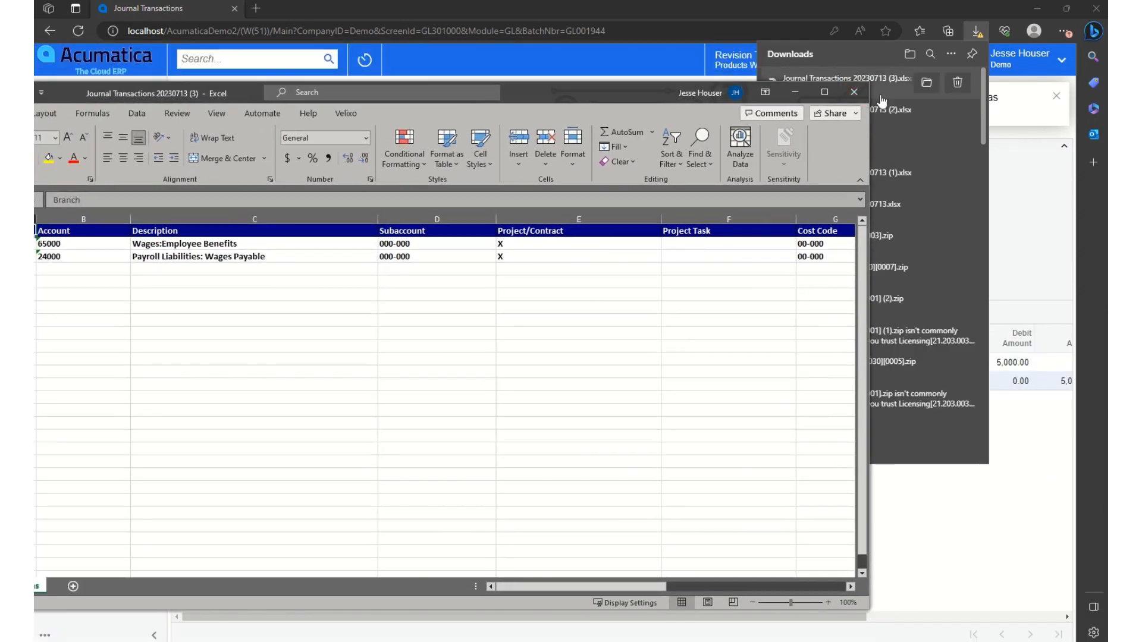
Step: View the exported workbook at full size, close it and return to the journal transaction in the browser
{"action": "left_click", "coordinate": [824, 93]}
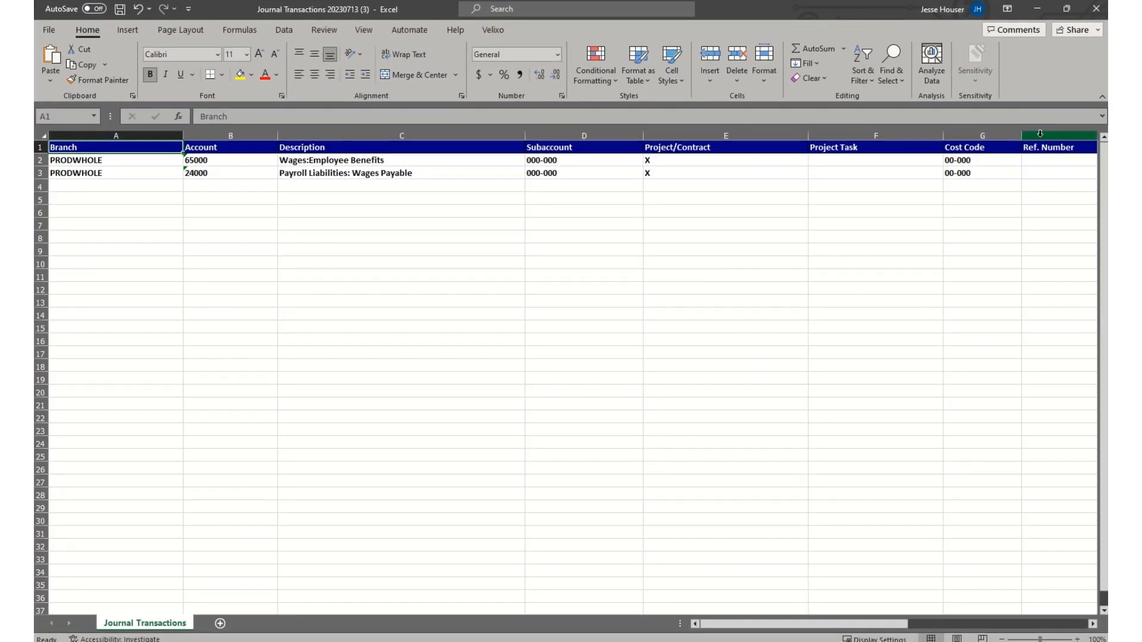
{"action": "left_click", "coordinate": [1096, 9]}
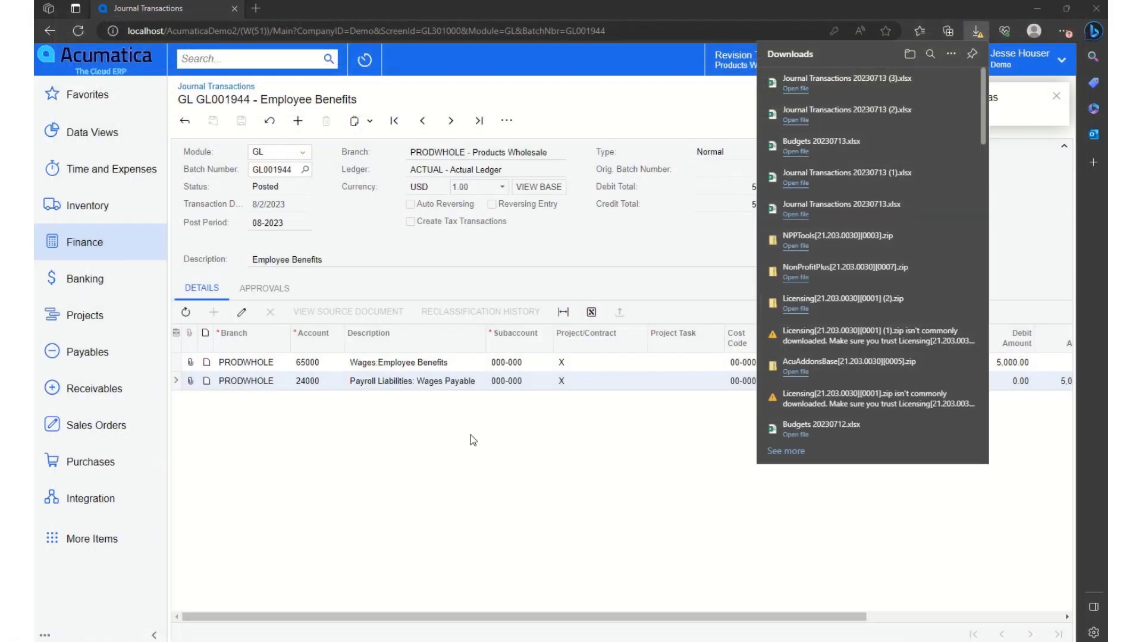
{"action": "left_click", "coordinate": [630, 453]}
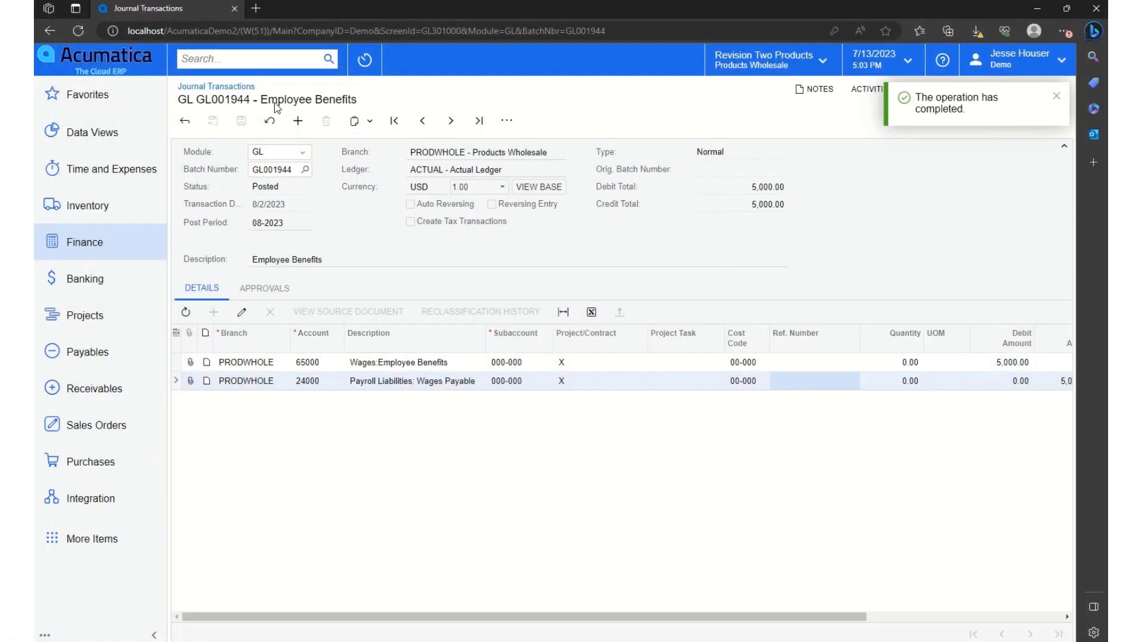
Step: Create a new journal transaction and upload Journal Transactions 20230713 (3).xlsx into its details with the default common settings
{"action": "left_click", "coordinate": [297, 125]}
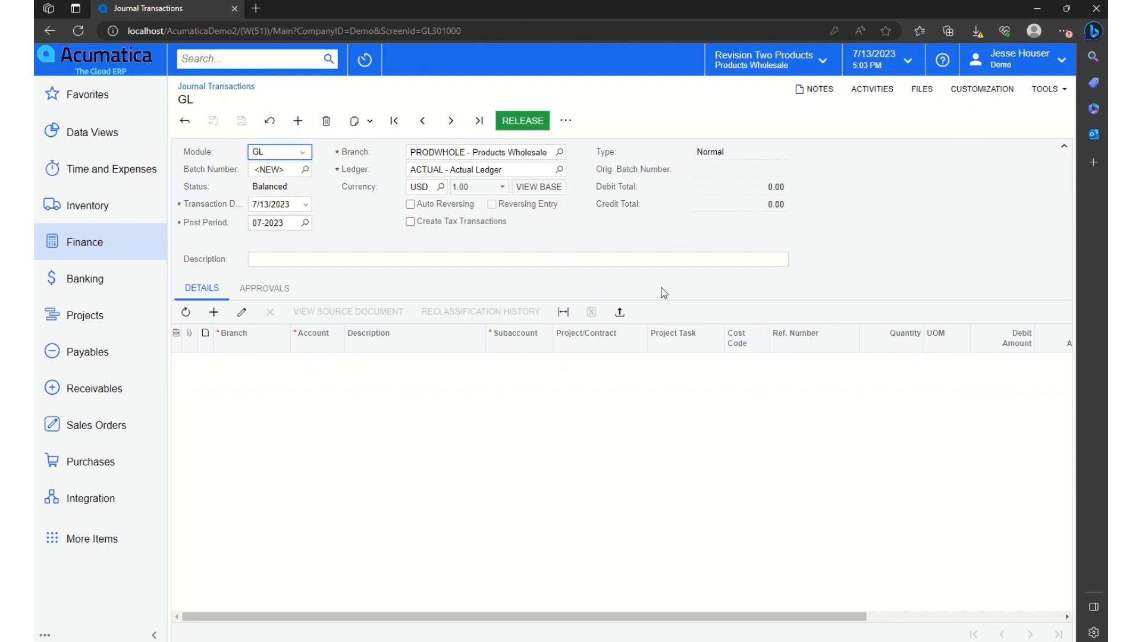
{"action": "left_click", "coordinate": [620, 313]}
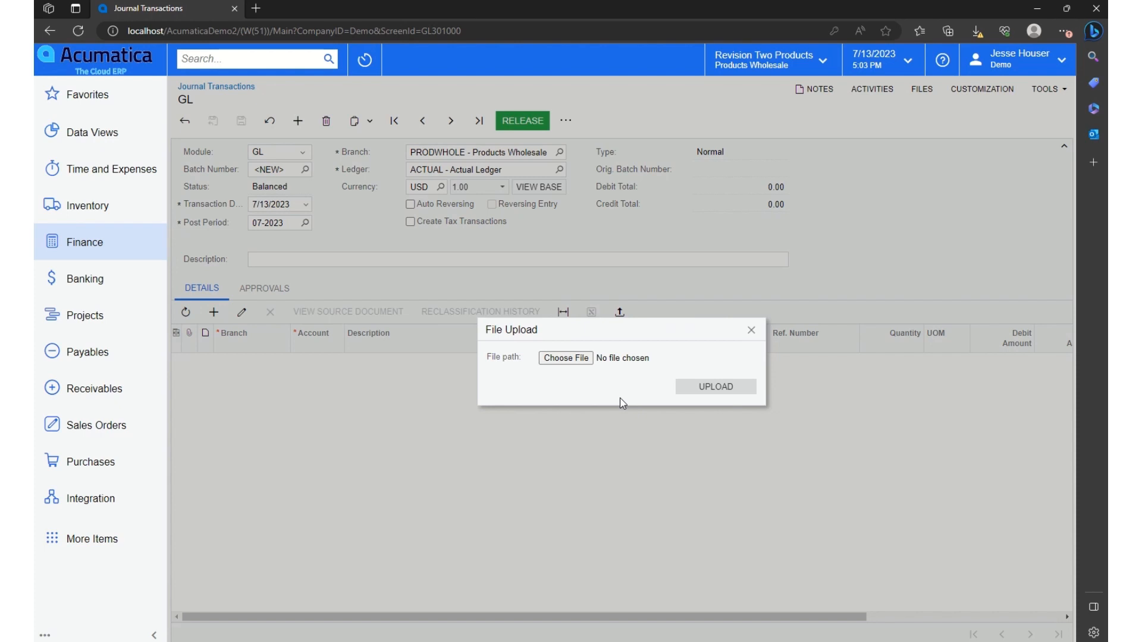
{"action": "left_click", "coordinate": [562, 358]}
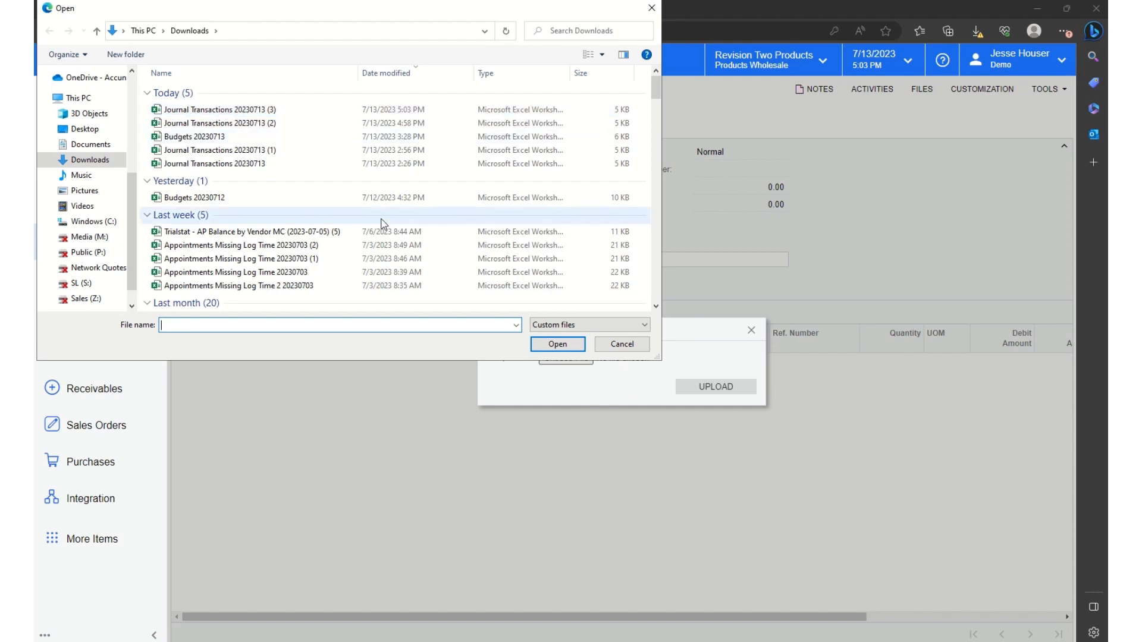
{"action": "double_click", "coordinate": [208, 109]}
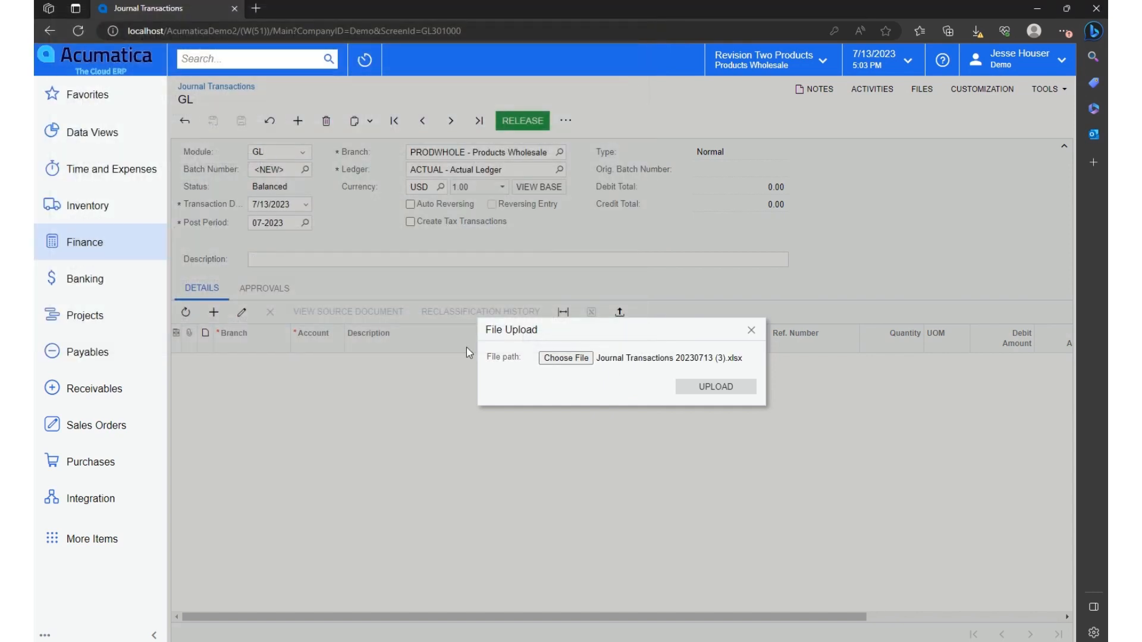
{"action": "left_click", "coordinate": [717, 387]}
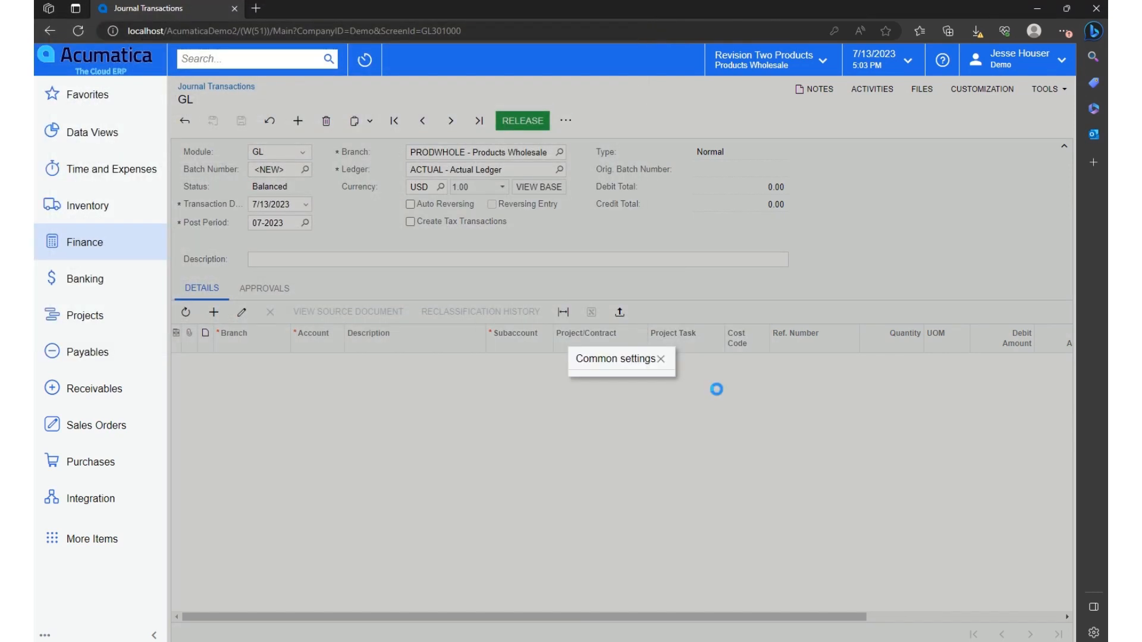
{"action": "left_click", "coordinate": [654, 406]}
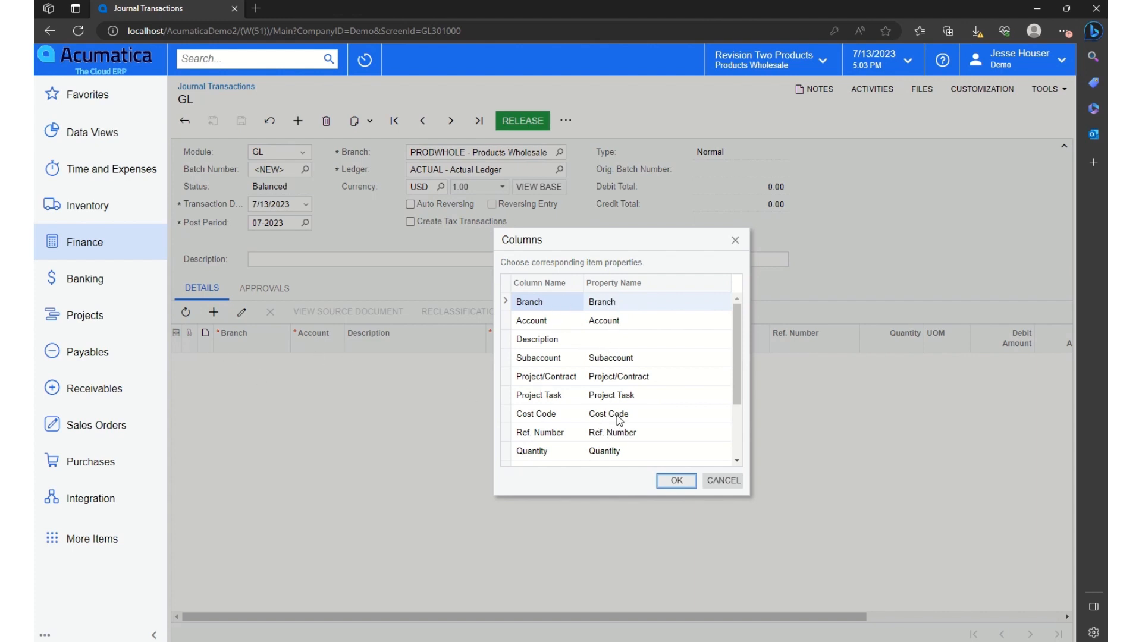
Step: Import the uploaded lines, keeping Subaccount and the other columns mapped as proposed, and release the transaction
{"action": "scroll", "coordinate": [650, 422], "scroll_direction": "down", "scroll_amount": 3}
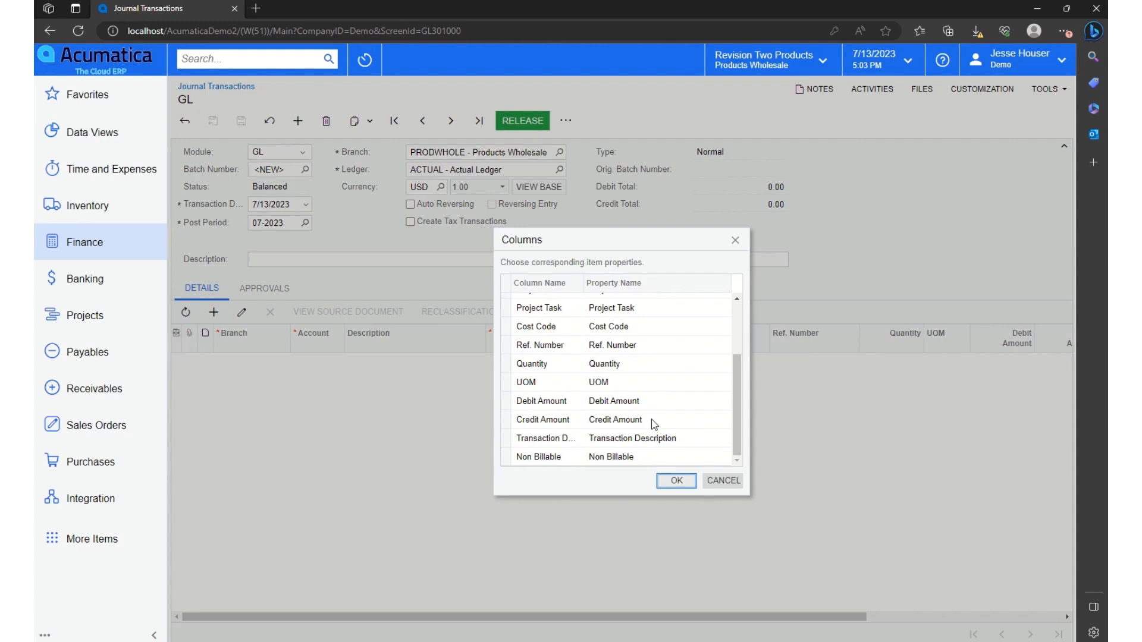
{"action": "scroll", "coordinate": [622, 417], "scroll_direction": "up", "scroll_amount": 2}
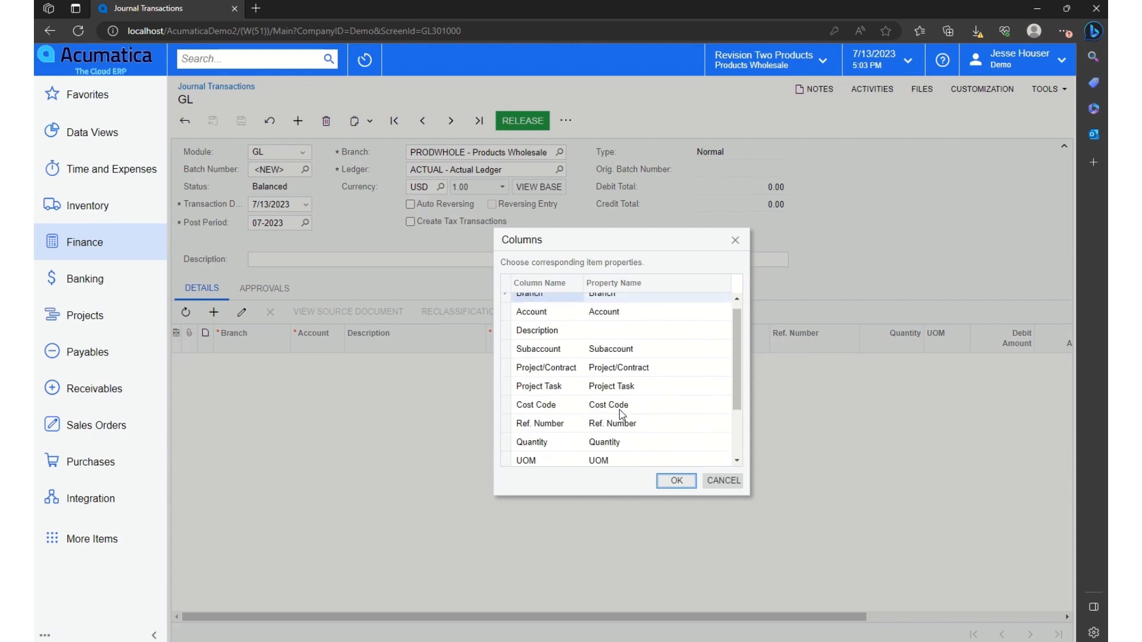
{"action": "left_click", "coordinate": [621, 351]}
{"action": "left_click", "coordinate": [651, 351]}
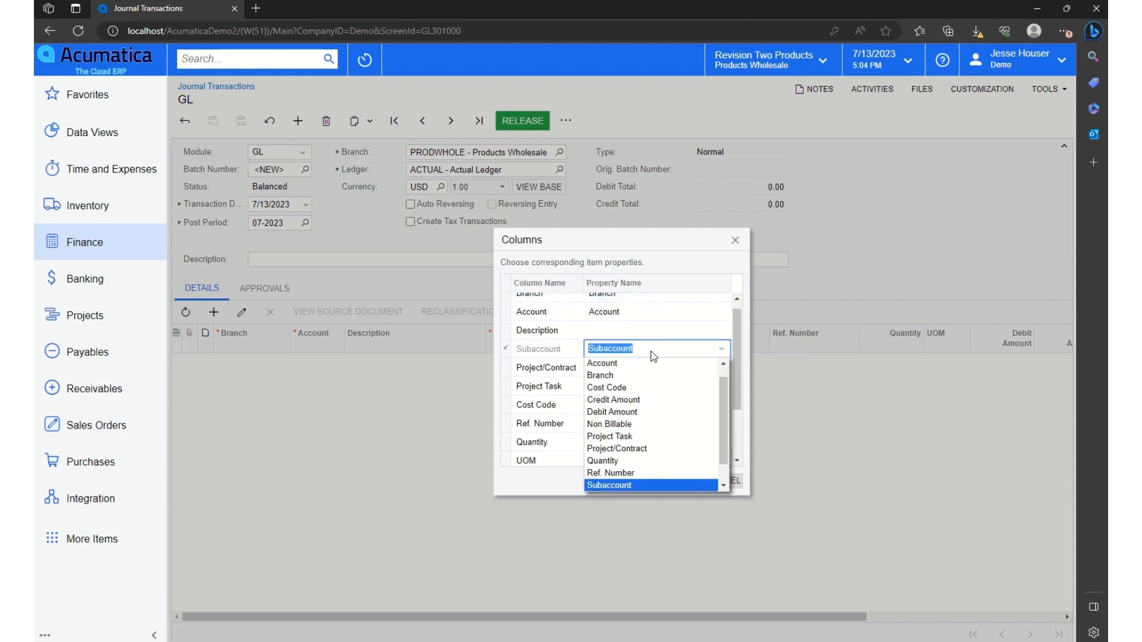
{"action": "left_click", "coordinate": [651, 351]}
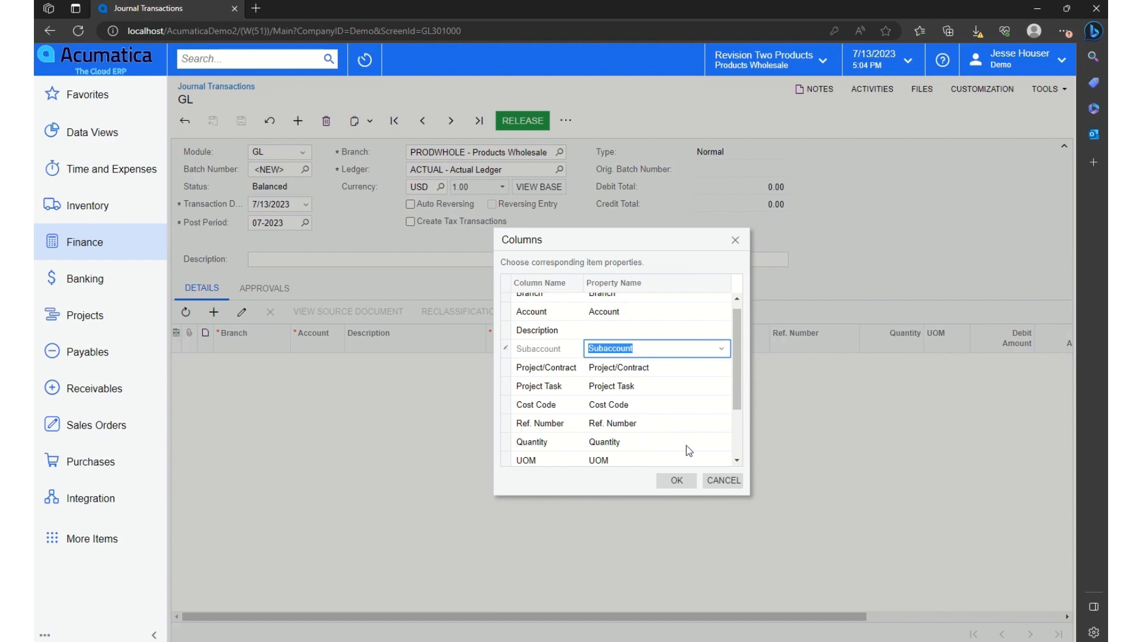
{"action": "scroll", "coordinate": [672, 395], "scroll_direction": "down", "scroll_amount": 2}
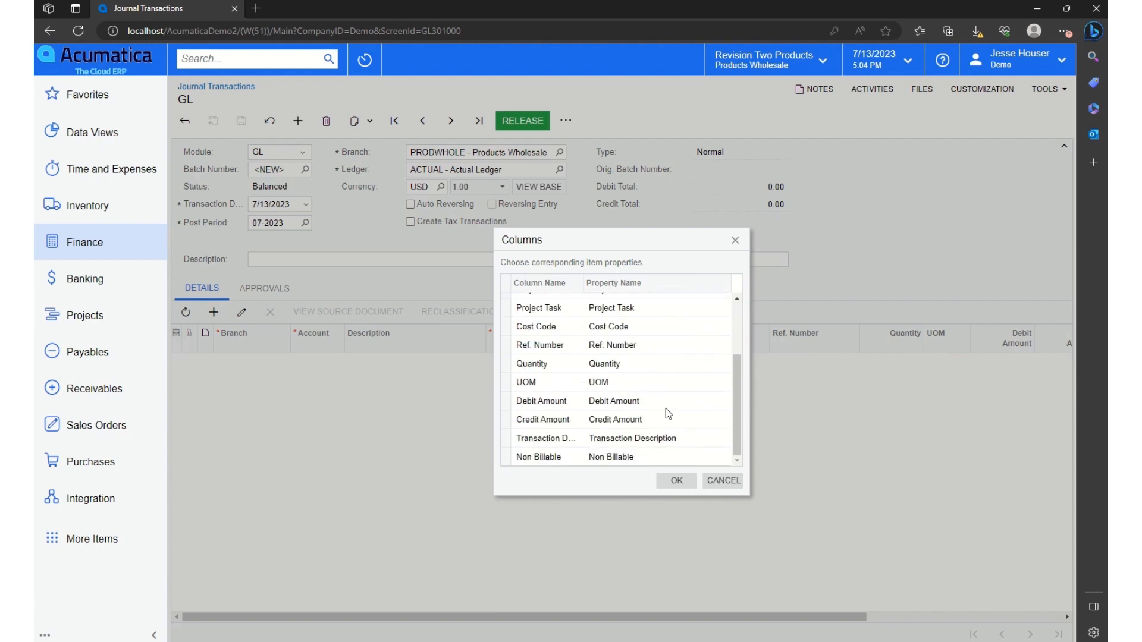
{"action": "left_click", "coordinate": [677, 482]}
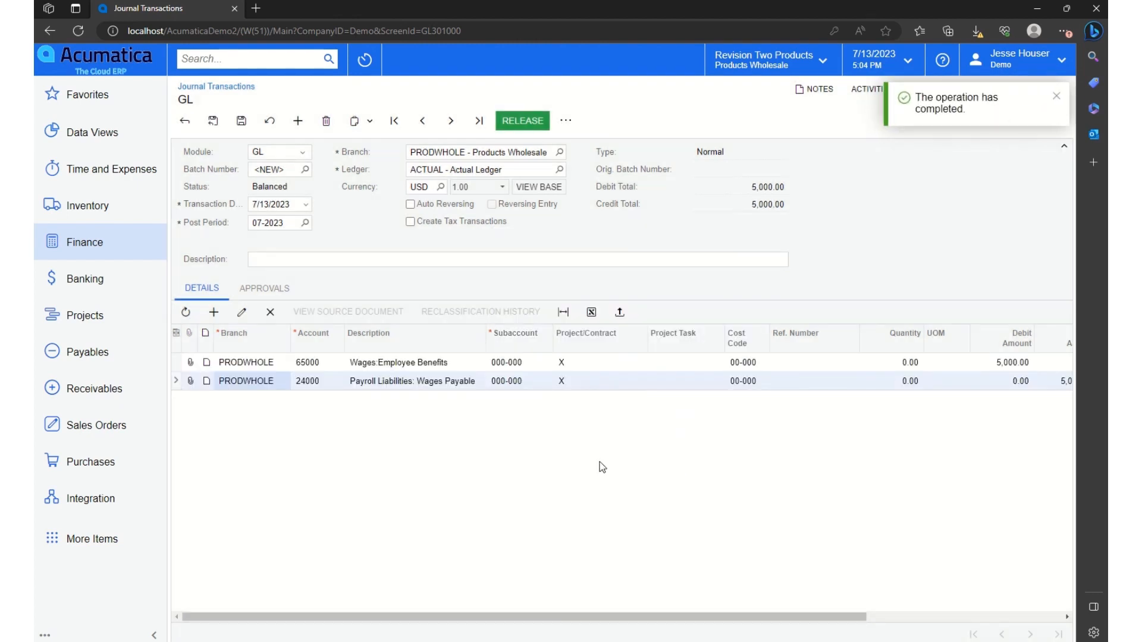
{"action": "left_click", "coordinate": [516, 119]}
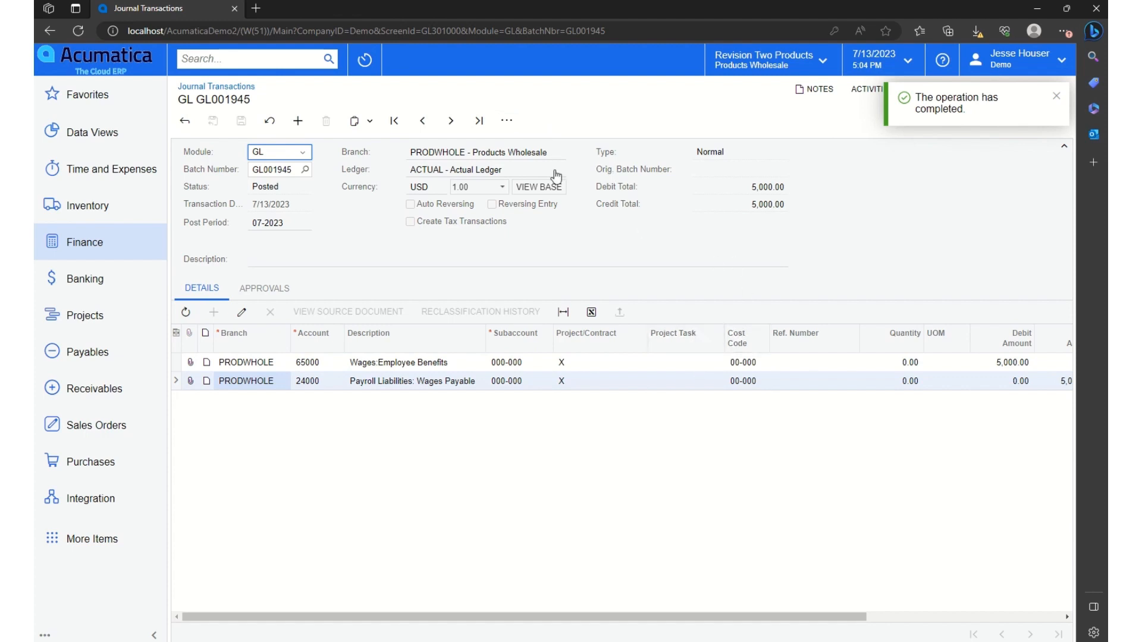
Step: Reverse the released transaction, then save and release the reversing entry
{"action": "left_click", "coordinate": [506, 121]}
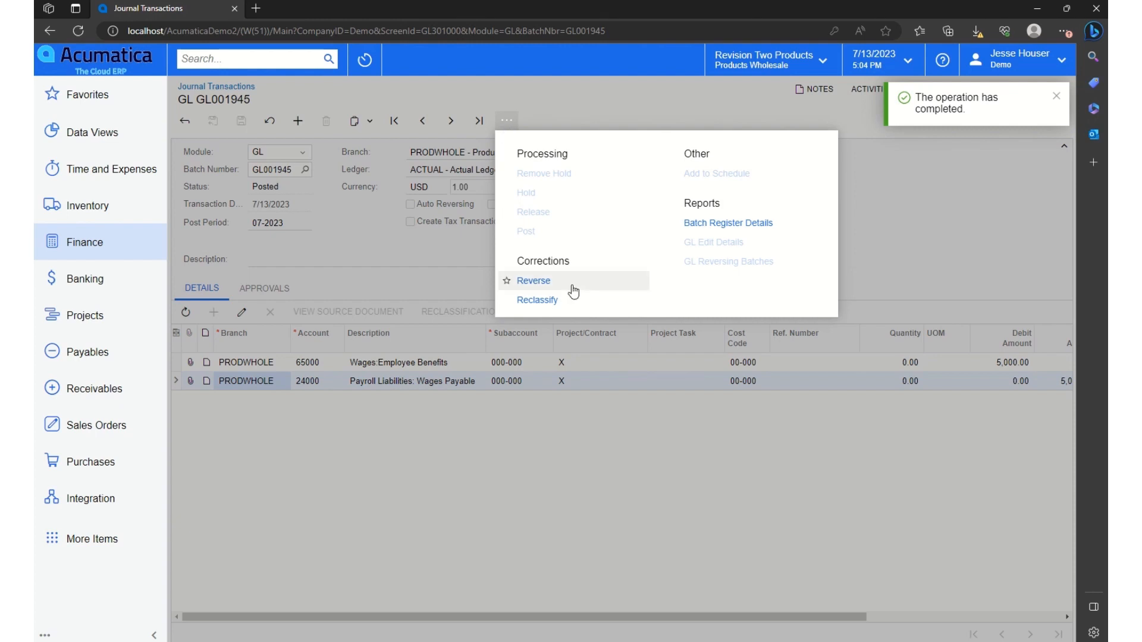
{"action": "left_click", "coordinate": [538, 283]}
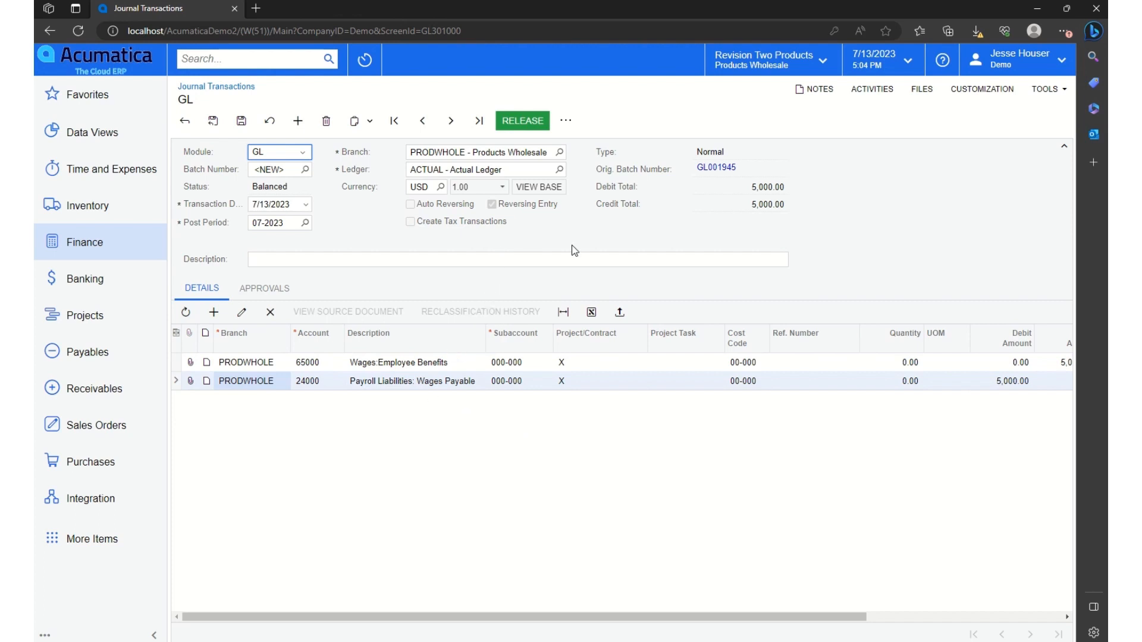
{"action": "left_click", "coordinate": [241, 121]}
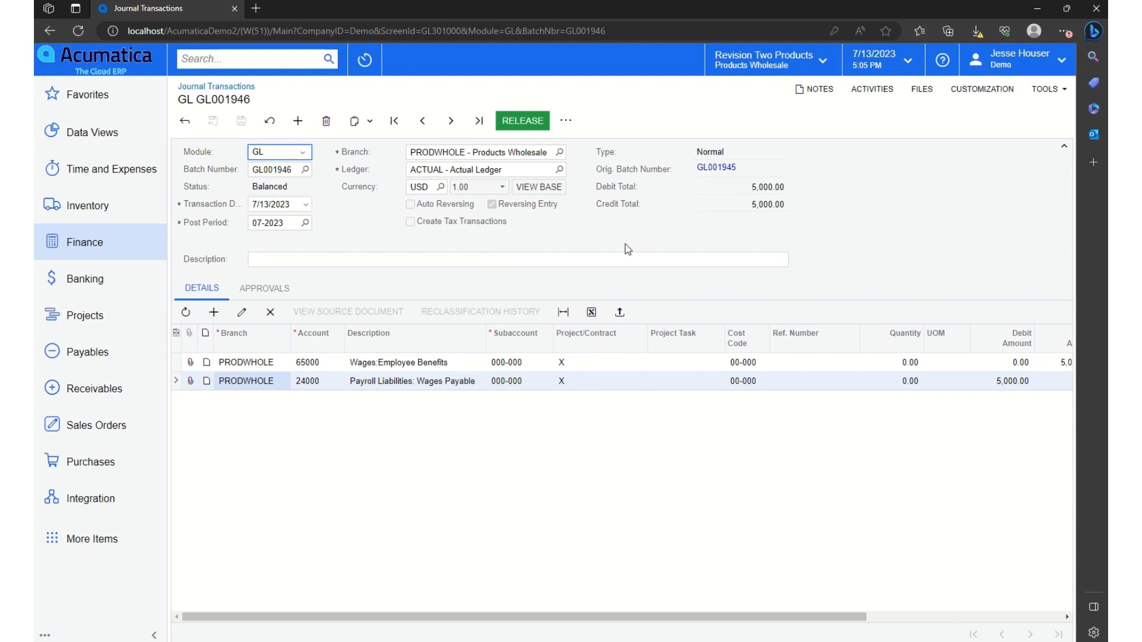
{"action": "left_click", "coordinate": [512, 122]}
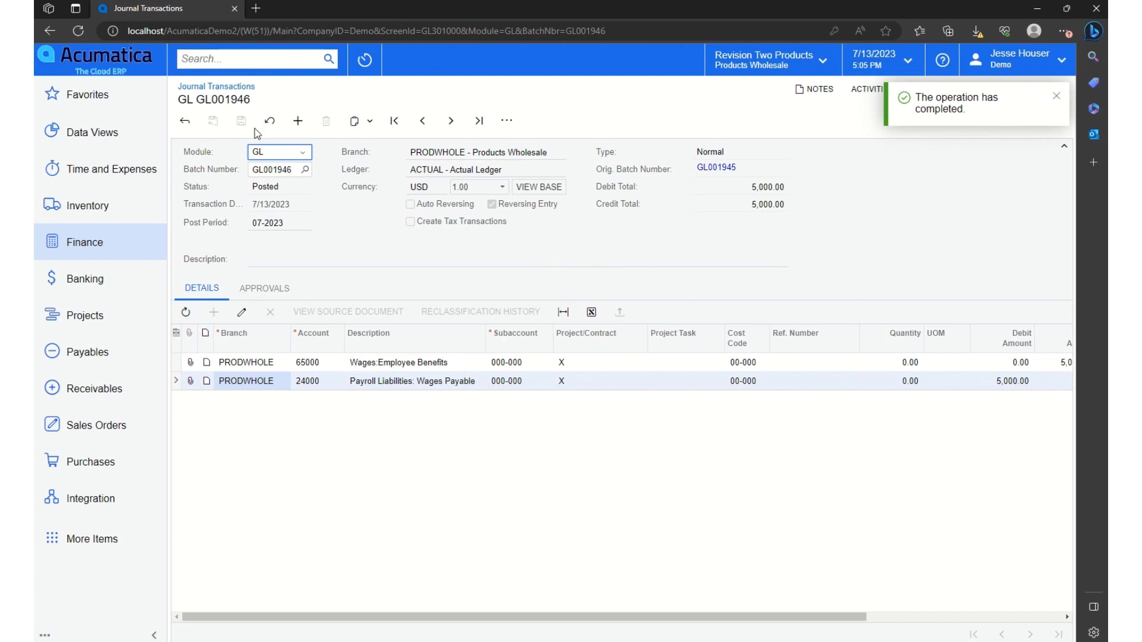
Step: Open the Journal Transactions list and filter its Module column to GL
{"action": "left_click", "coordinate": [113, 241]}
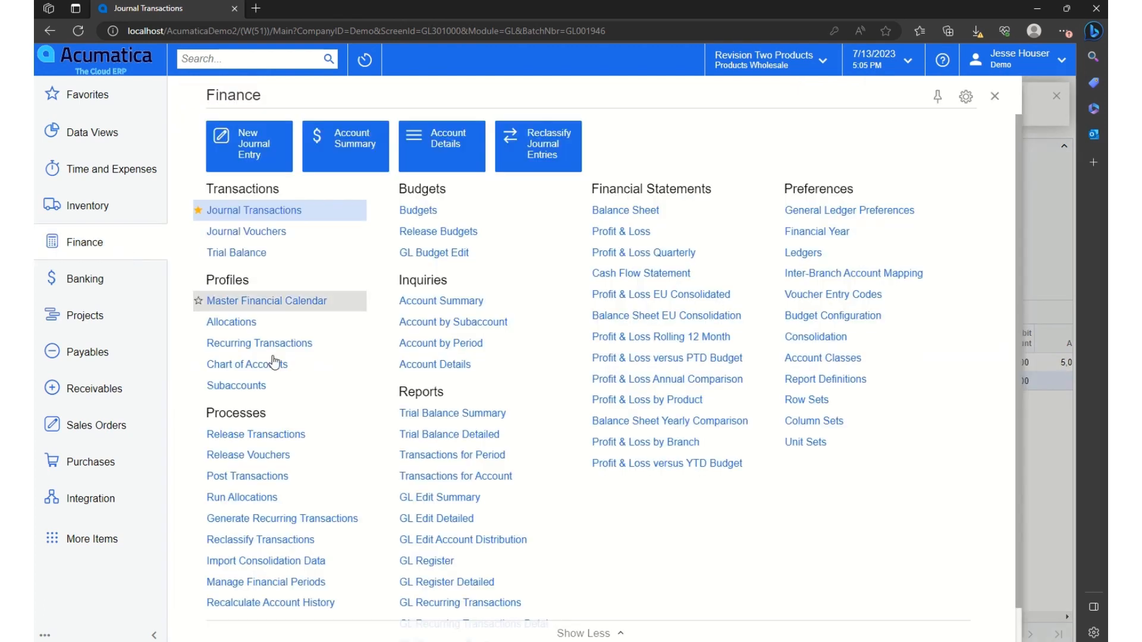
{"action": "left_click", "coordinate": [256, 212]}
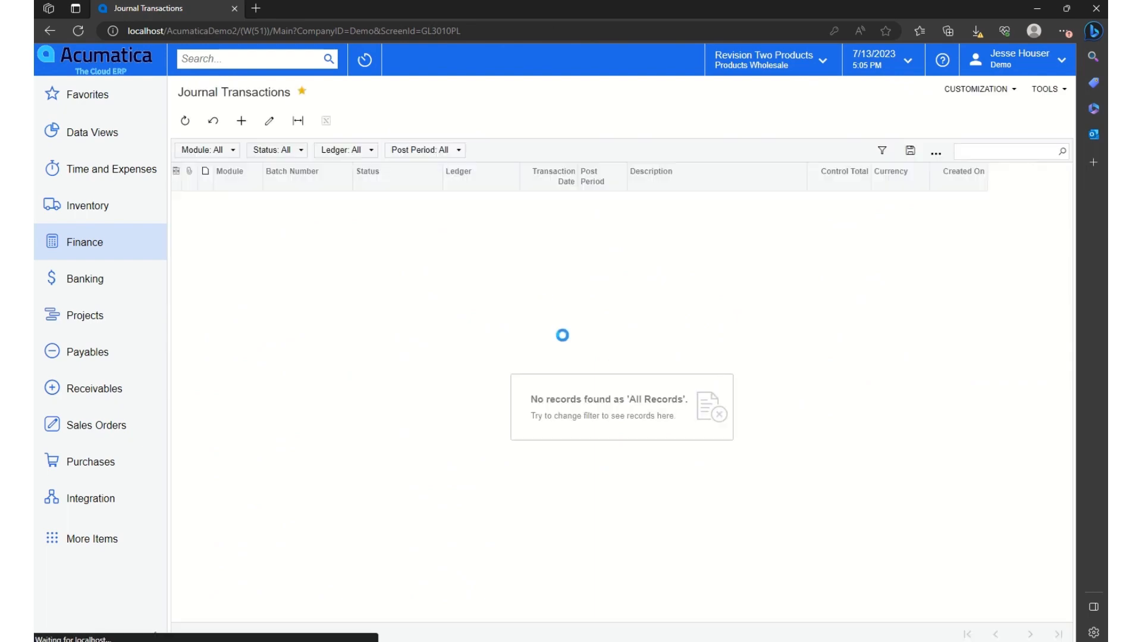
{"action": "left_click", "coordinate": [231, 173]}
{"action": "left_click", "coordinate": [259, 279]}
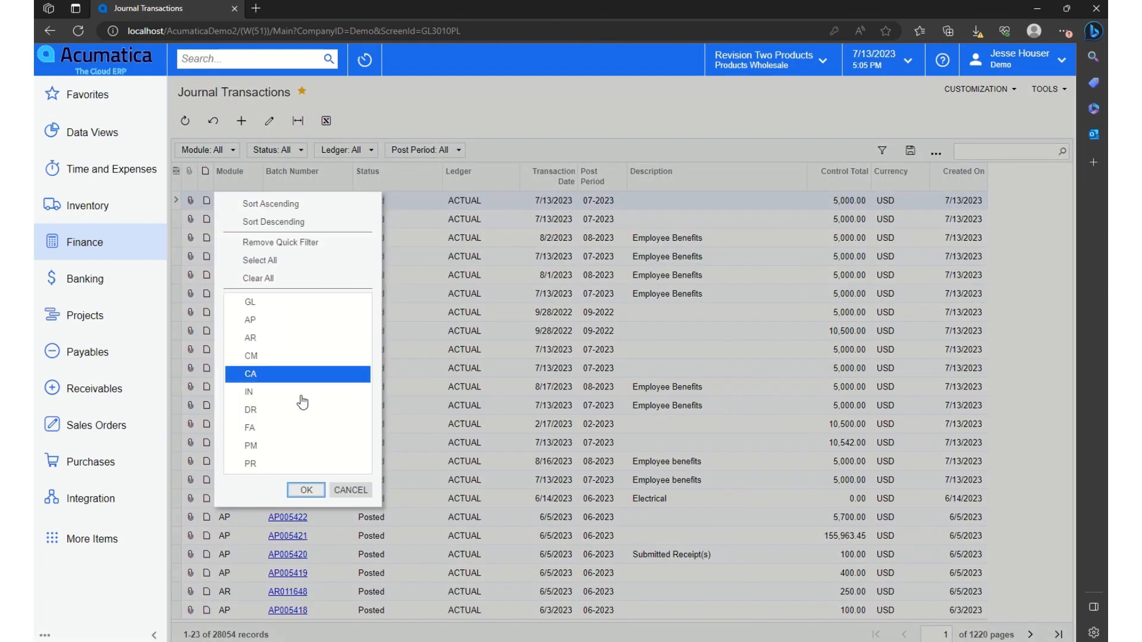
{"action": "left_click", "coordinate": [250, 302]}
{"action": "left_click", "coordinate": [307, 491]}
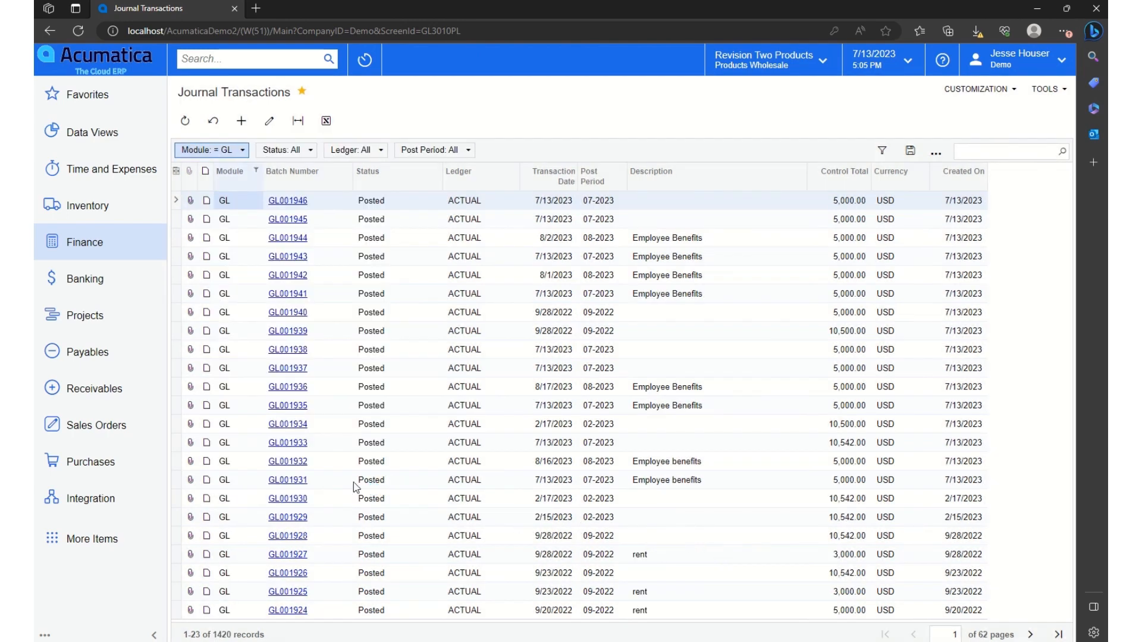
Step: Open batch GL001929 and bring up its lines for reclassification
{"action": "left_click", "coordinate": [293, 516]}
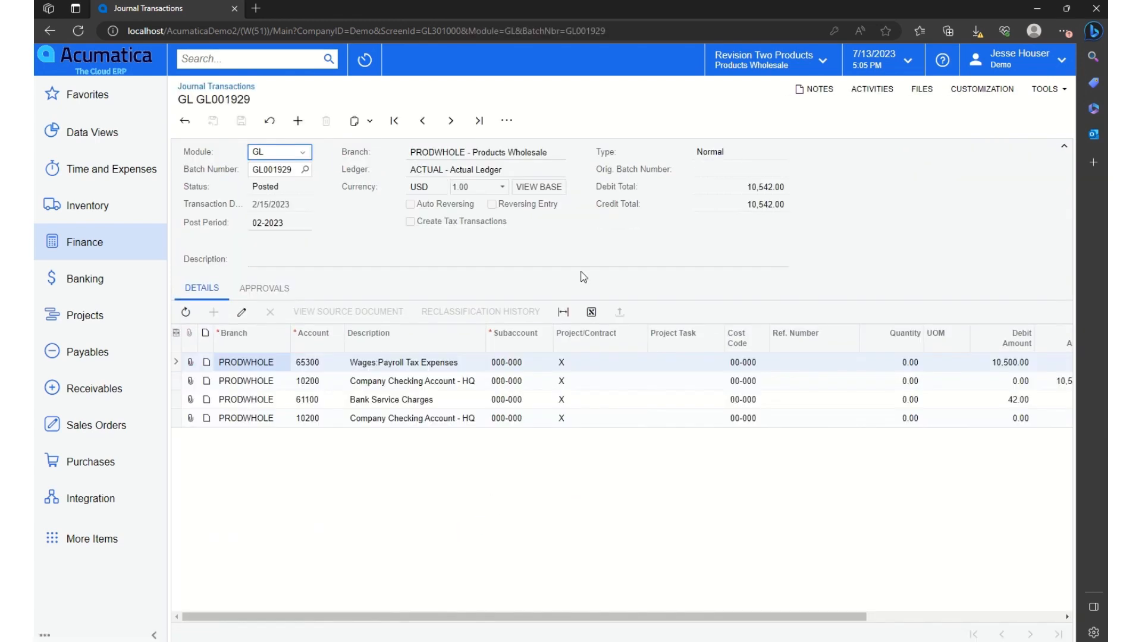
{"action": "left_click", "coordinate": [508, 121]}
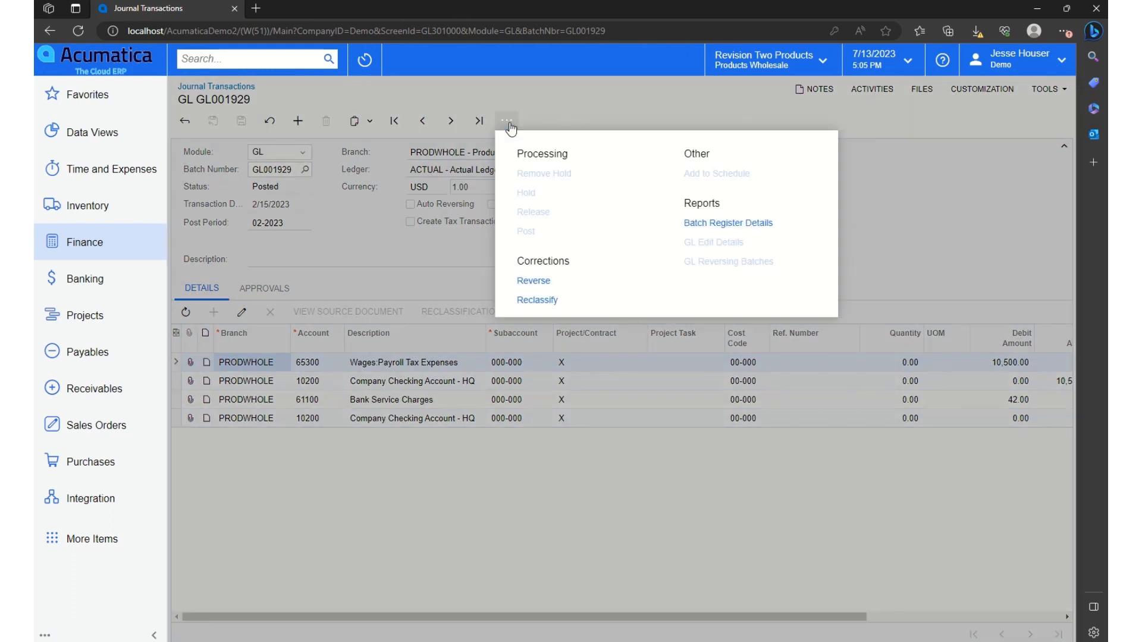
{"action": "left_click", "coordinate": [547, 302]}
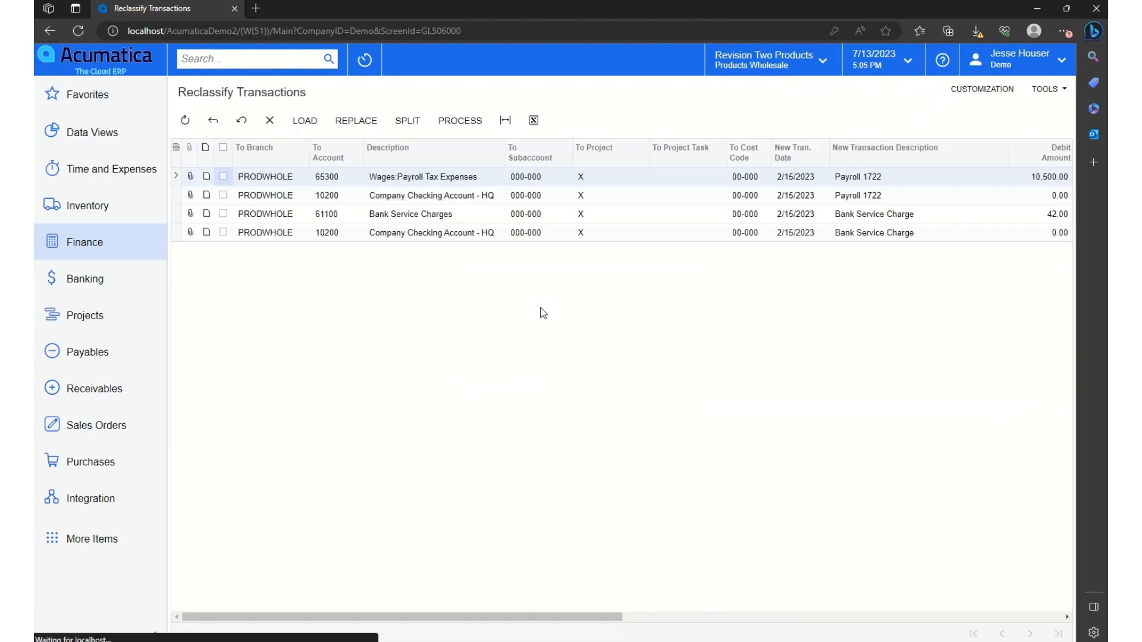
Step: Reclassify the Wages:Payroll Tax Expenses line to account 65400 and process the reclassification
{"action": "left_click", "coordinate": [334, 178]}
{"action": "left_click", "coordinate": [368, 177]}
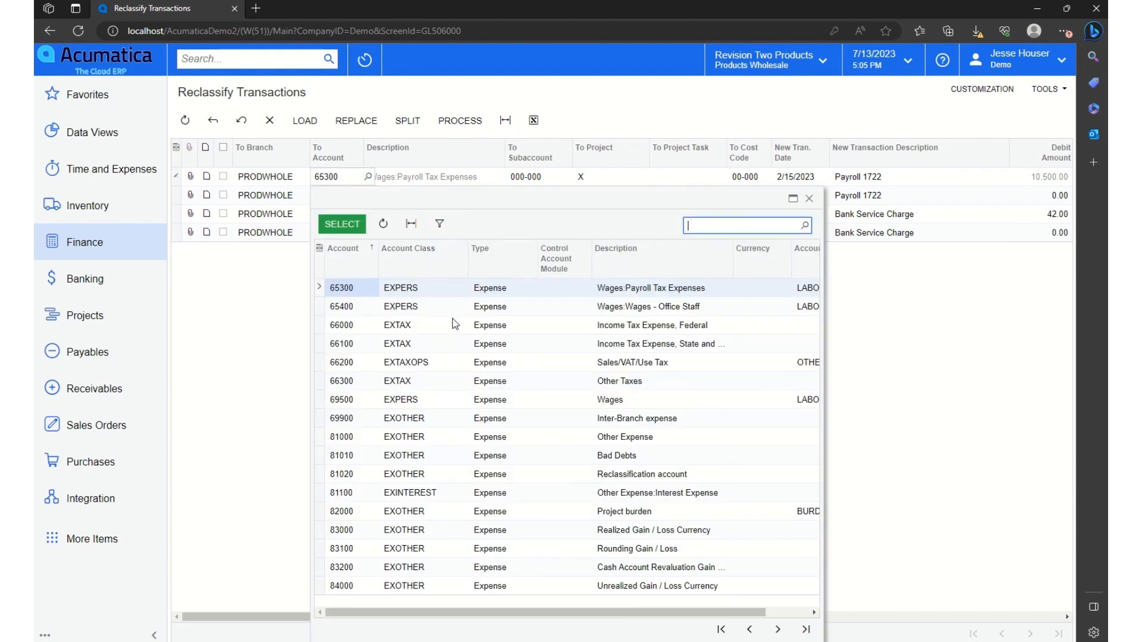
{"action": "left_click", "coordinate": [365, 307]}
{"action": "left_click", "coordinate": [342, 224]}
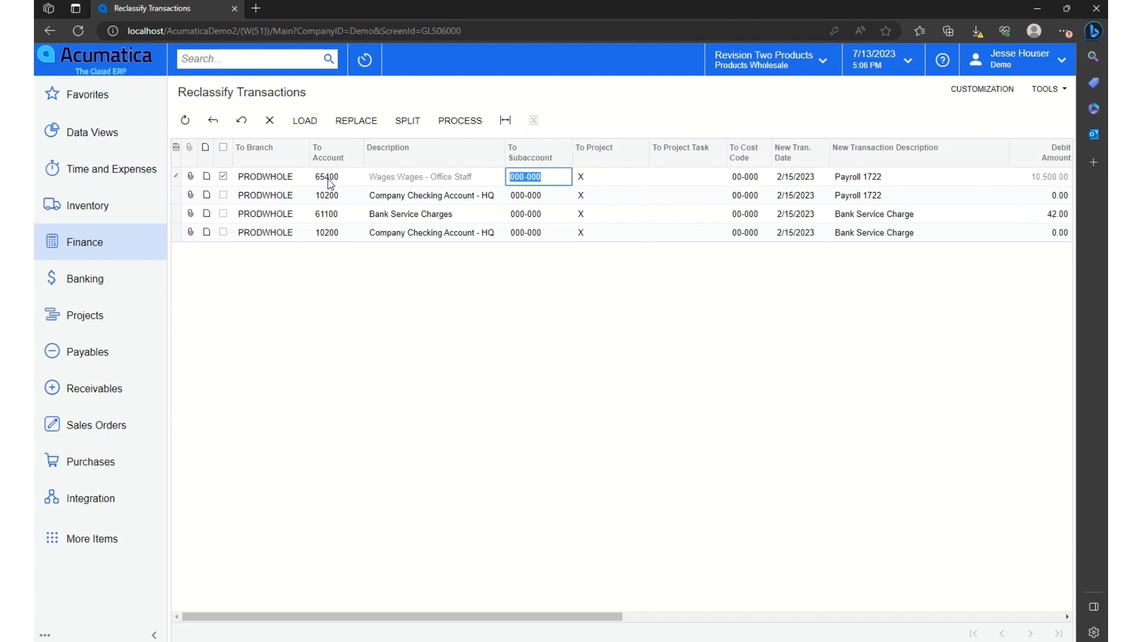
{"action": "left_click", "coordinate": [458, 123]}
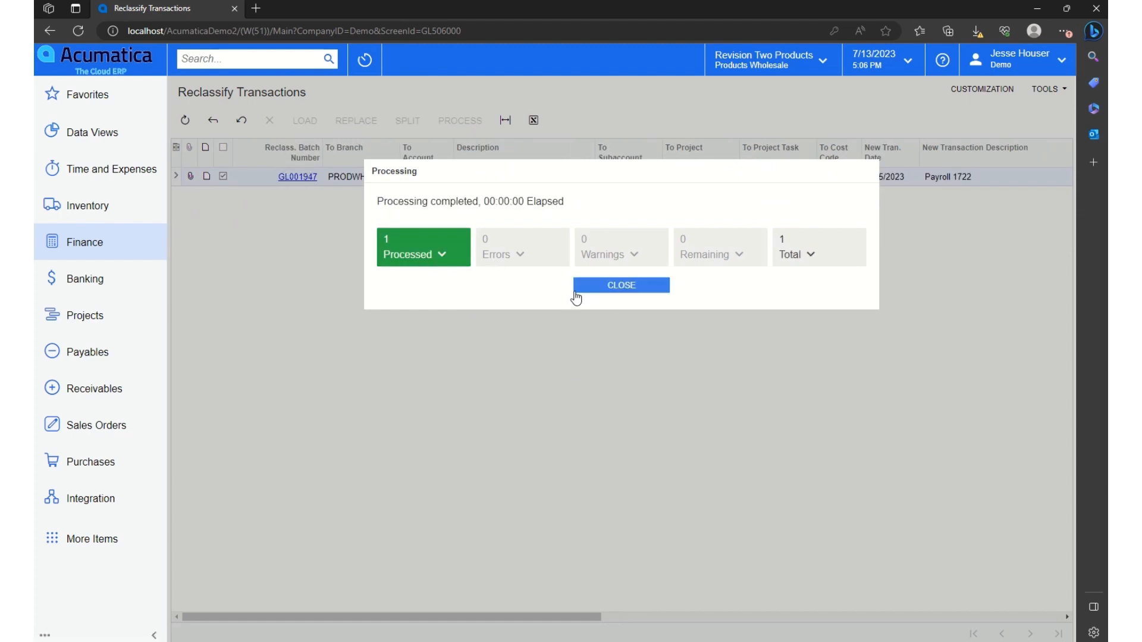
{"action": "left_click", "coordinate": [611, 287]}
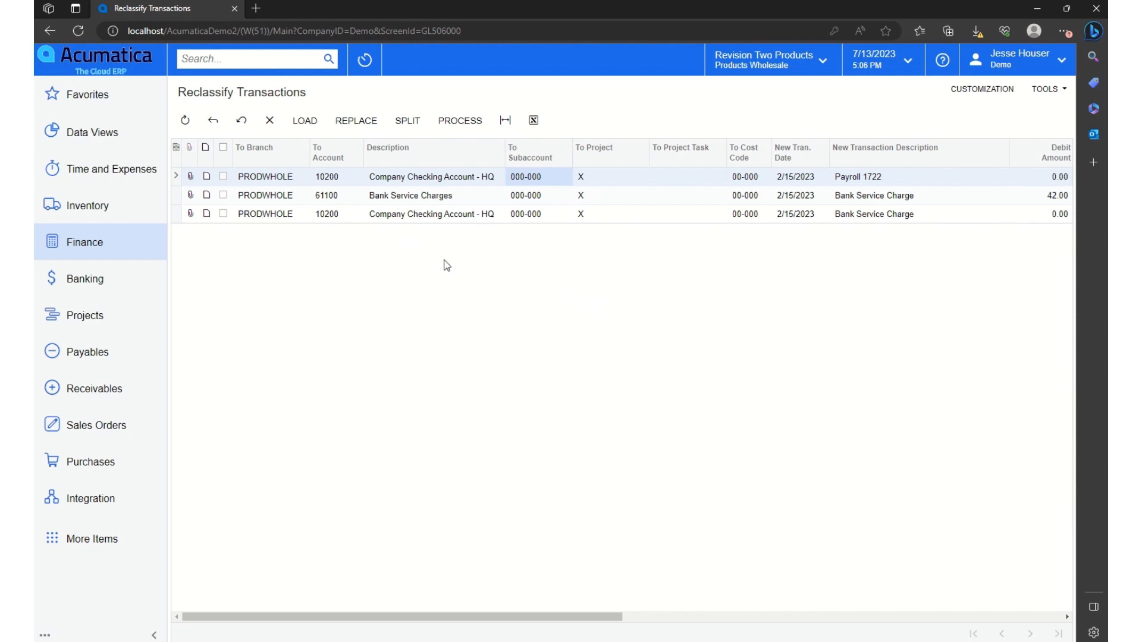
Step: Look at the Load Transactions and Find and Replace options for reclassification, cancelling both without changes
{"action": "left_click", "coordinate": [304, 121]}
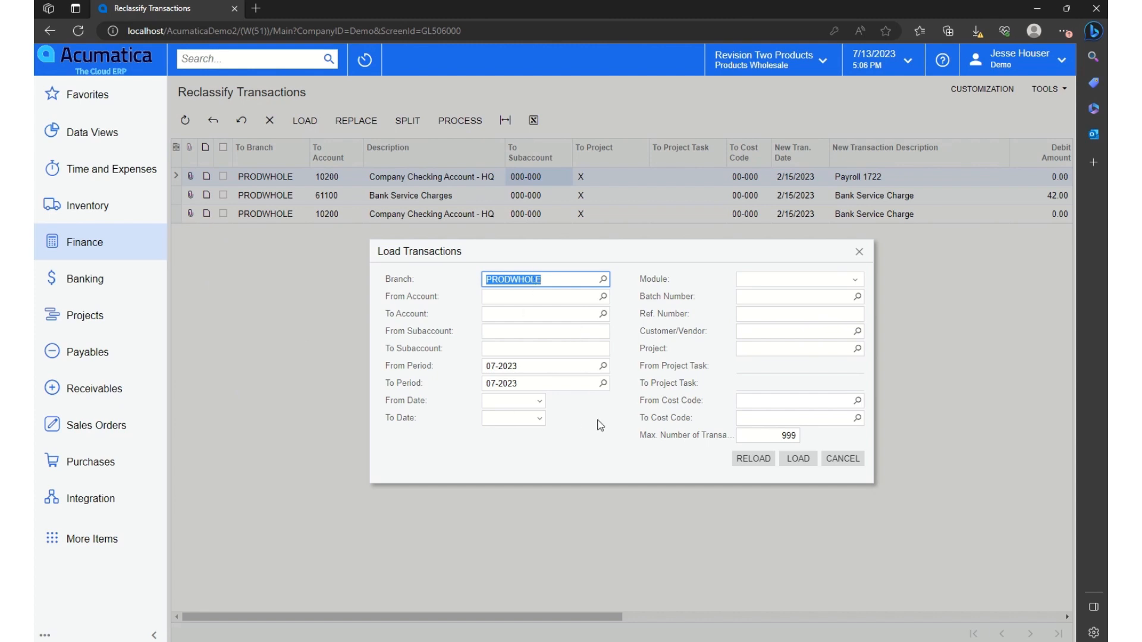
{"action": "left_click", "coordinate": [842, 458]}
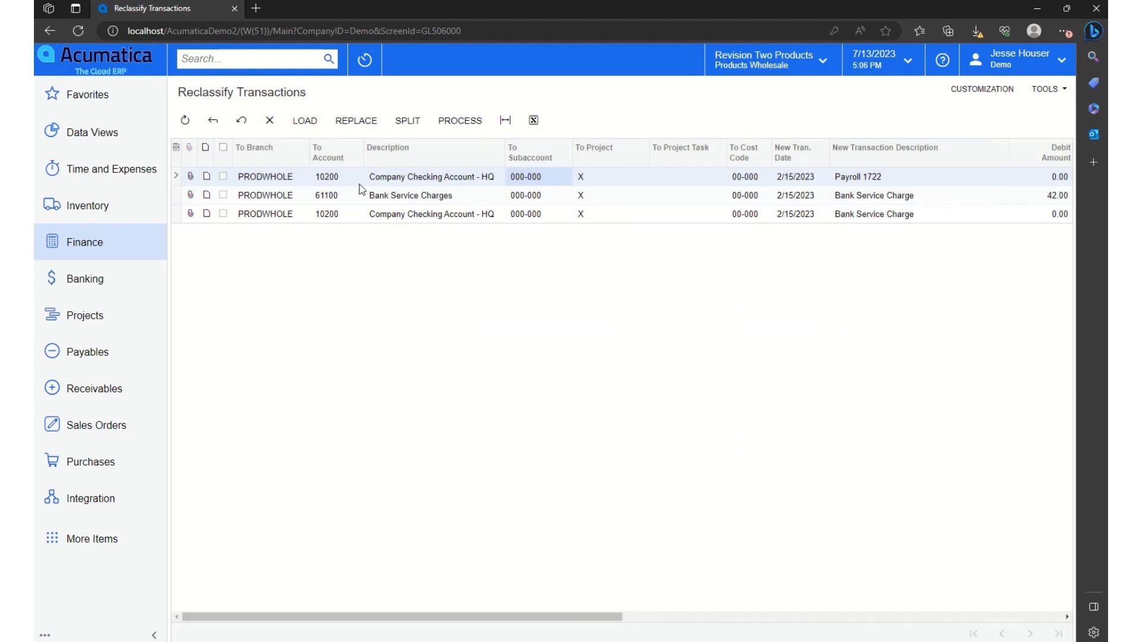
{"action": "left_click", "coordinate": [360, 126]}
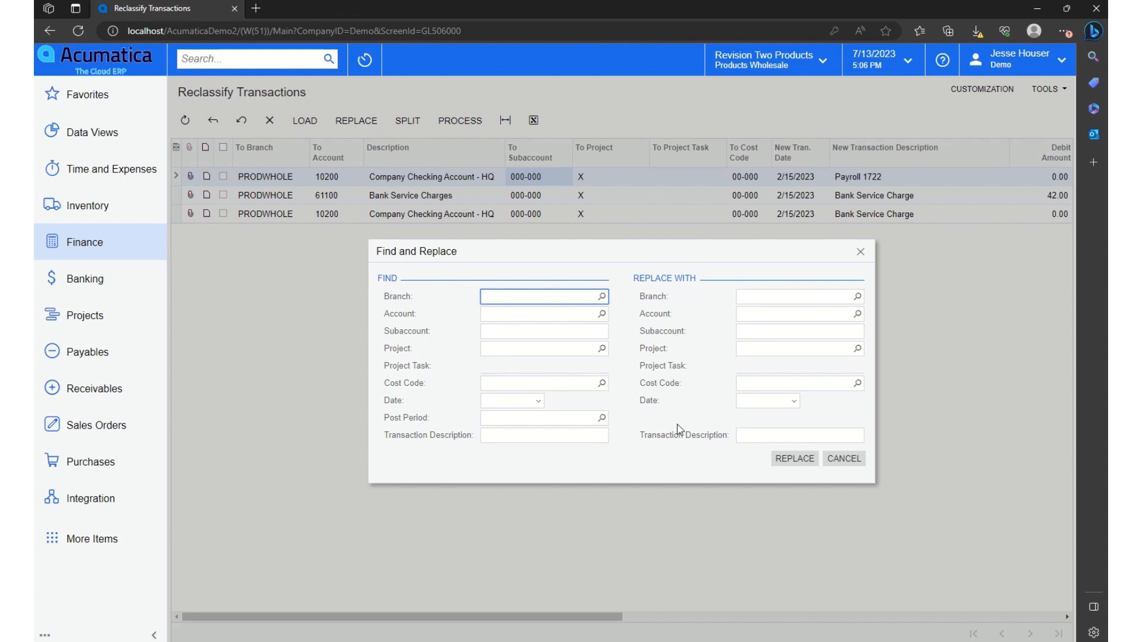
{"action": "left_click", "coordinate": [859, 463]}
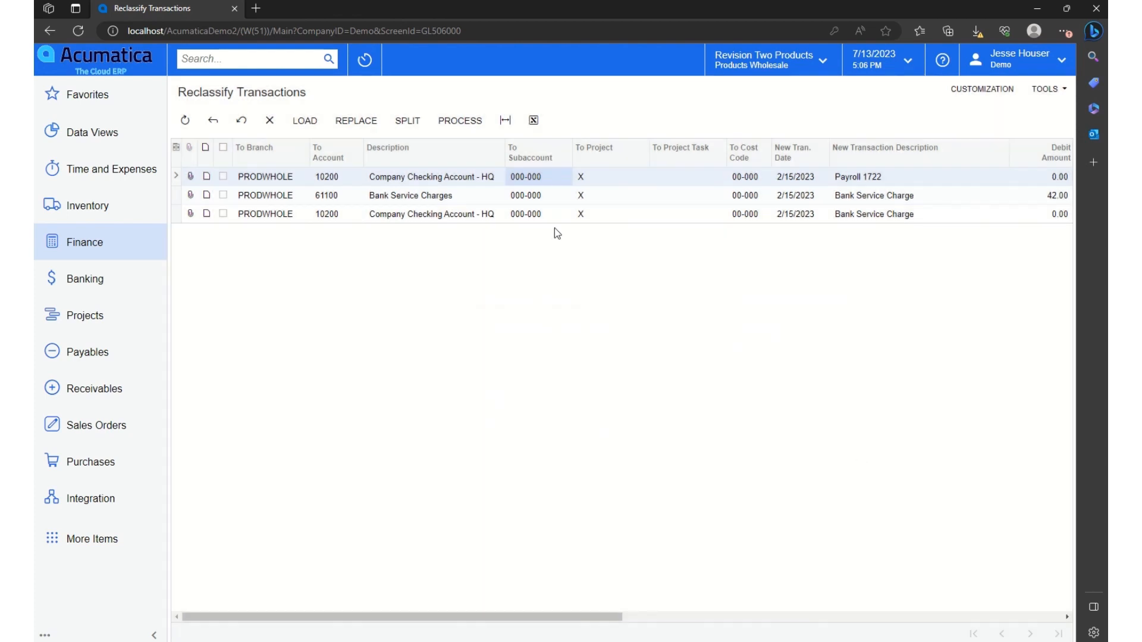
Step: Split the Payroll 1722 line for account 10200 and set the new split line's account to 10300
{"action": "left_click", "coordinate": [408, 120]}
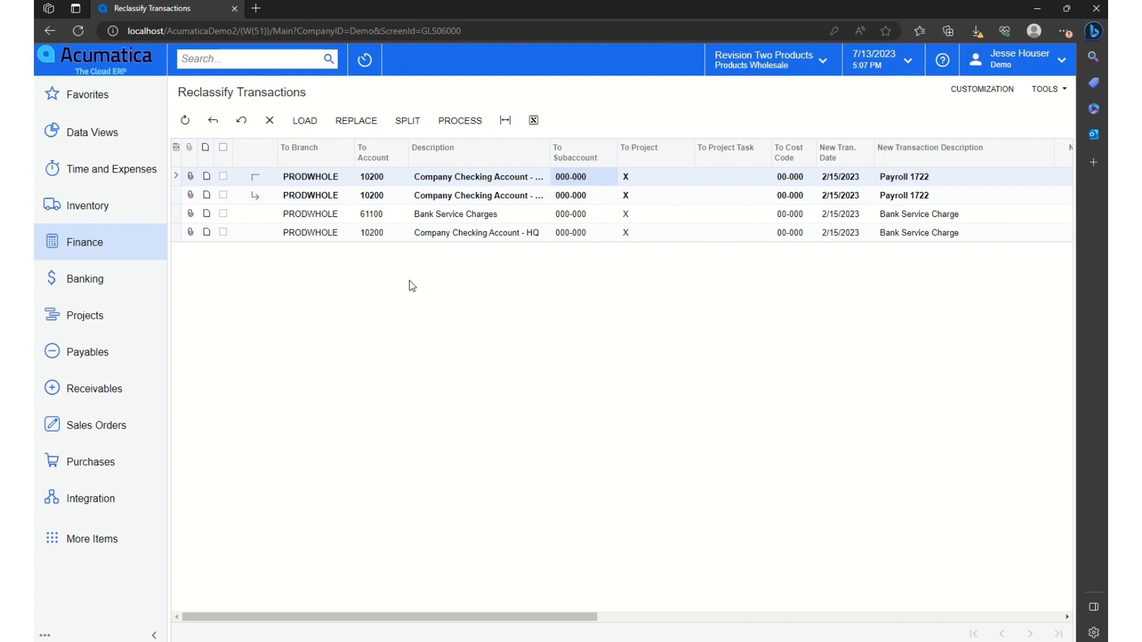
{"action": "left_click", "coordinate": [372, 195]}
{"action": "left_click", "coordinate": [401, 195]}
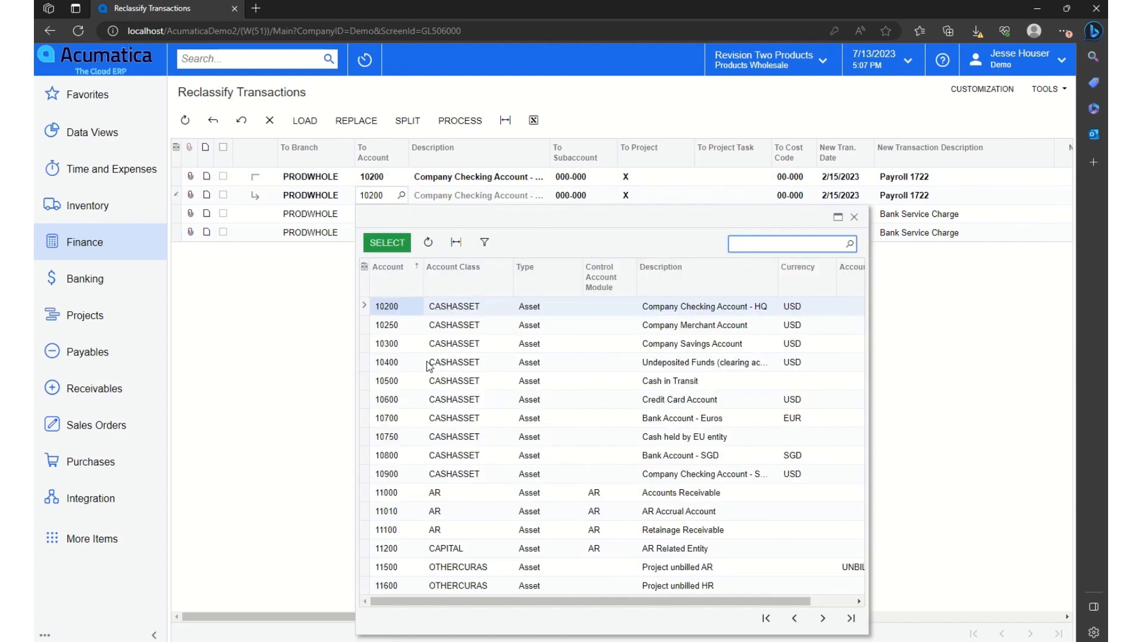
{"action": "left_click", "coordinate": [390, 346]}
{"action": "left_click", "coordinate": [388, 244]}
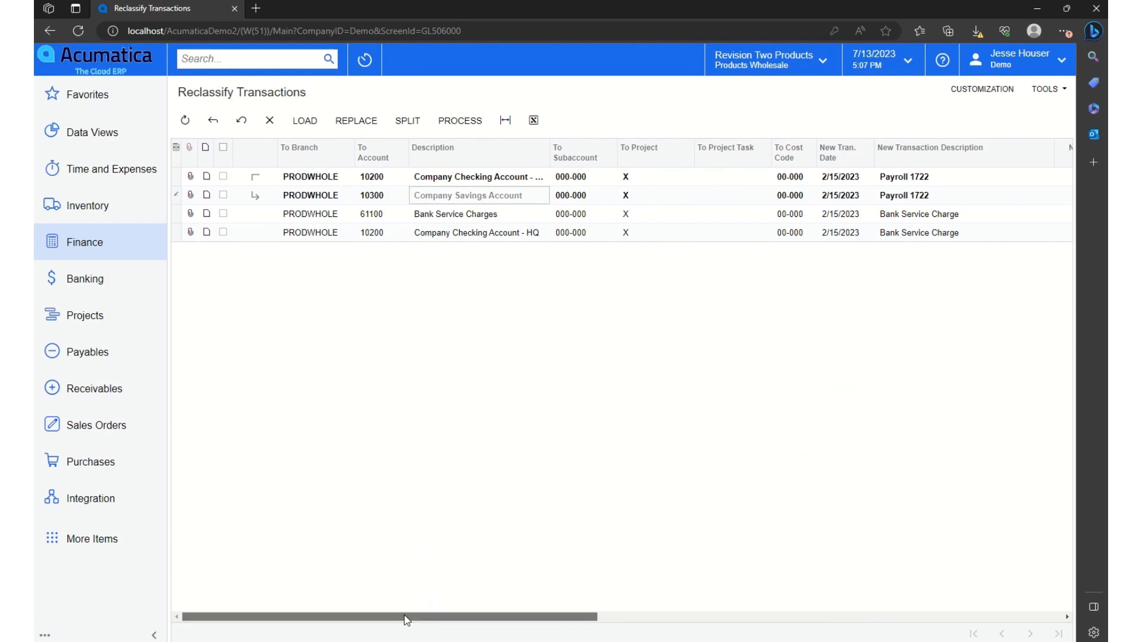
Step: Set the split line's new amount to 5,000.00 and process the reclassification
{"action": "left_click_drag", "start_coordinate": [406, 620], "coordinate": [608, 616]}
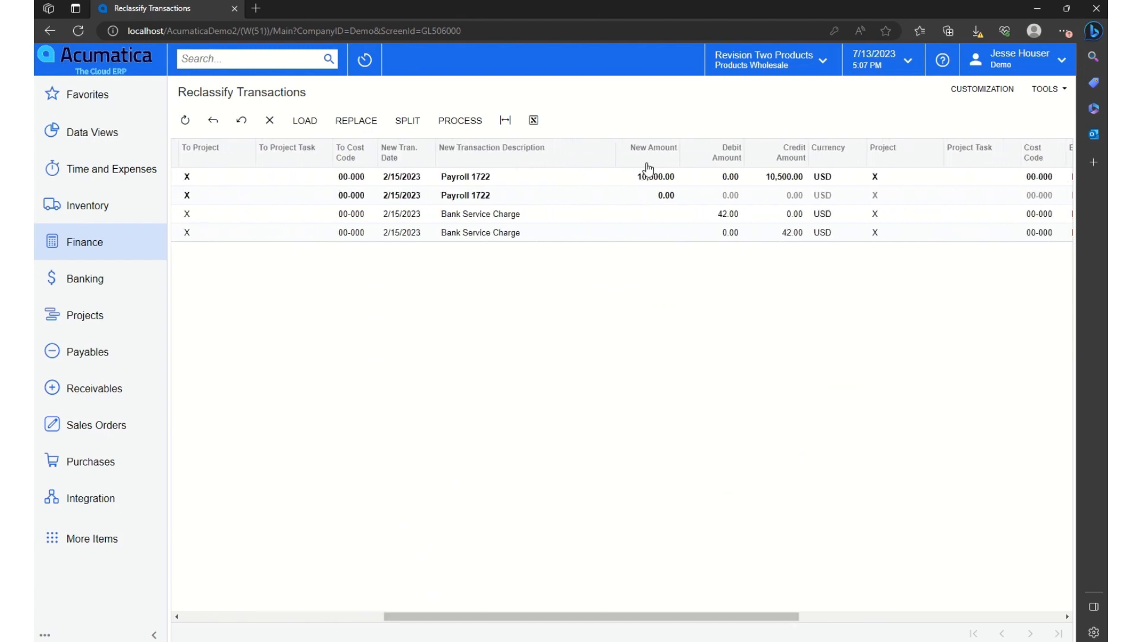
{"action": "left_click", "coordinate": [656, 200]}
{"action": "type", "text": "500"}
{"action": "key", "text": "Tab"}
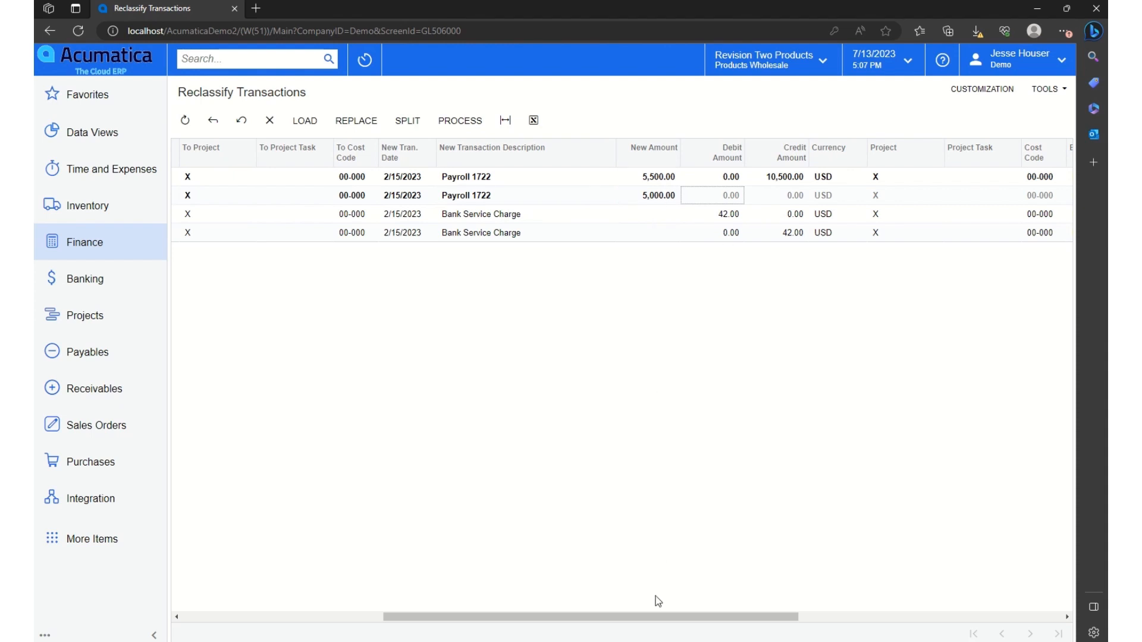
{"action": "left_click_drag", "start_coordinate": [643, 618], "coordinate": [326, 589]}
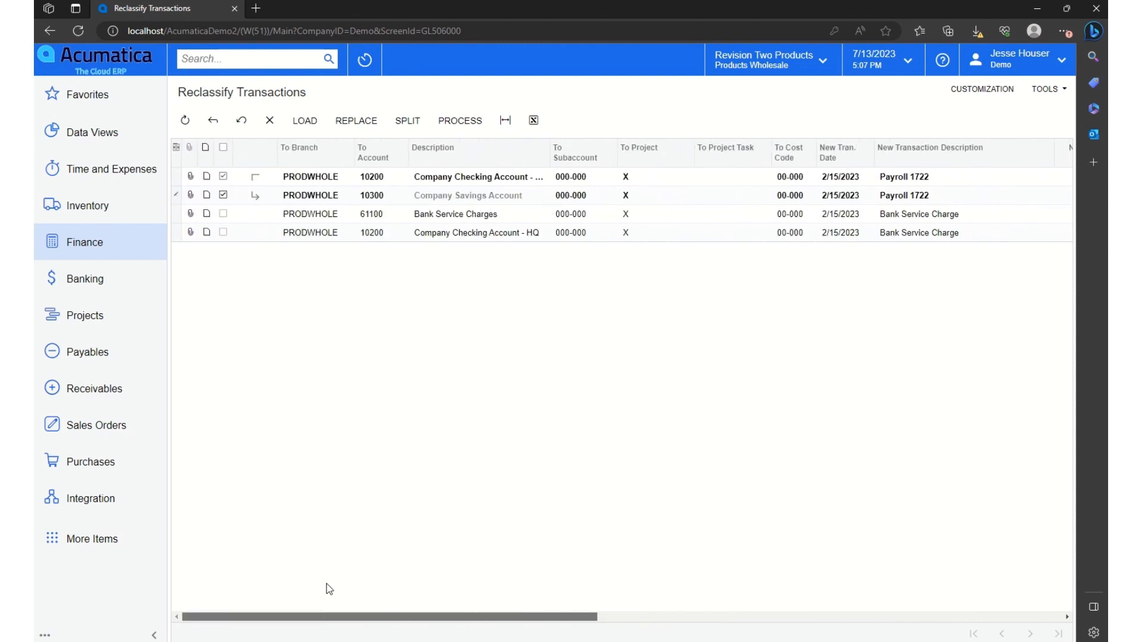
{"action": "left_click", "coordinate": [462, 121]}
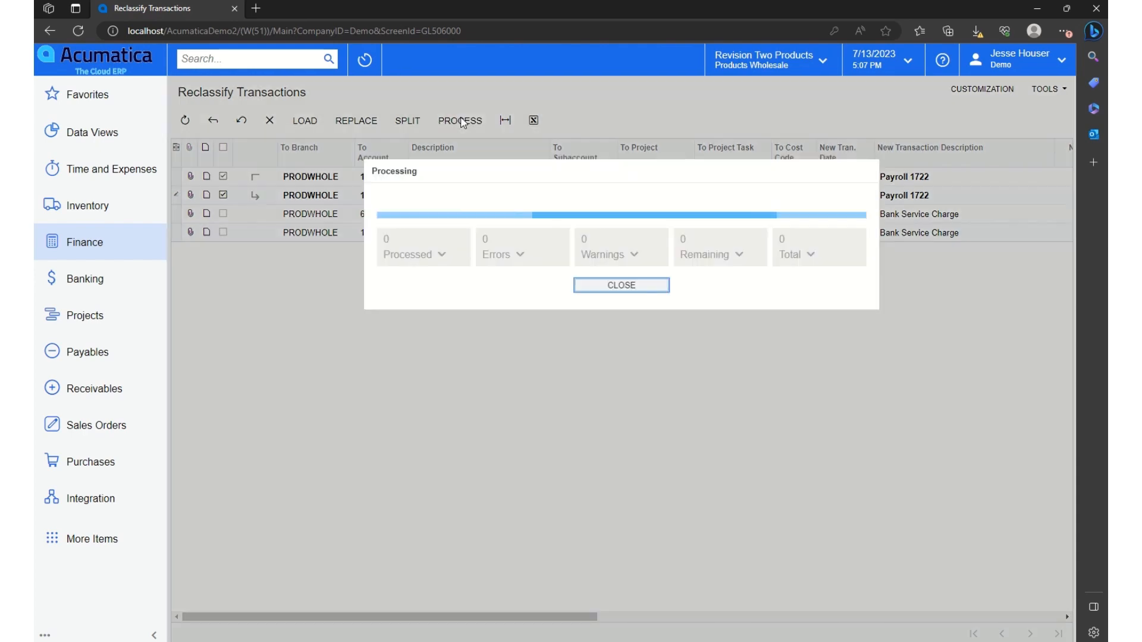
{"action": "left_click", "coordinate": [613, 288]}
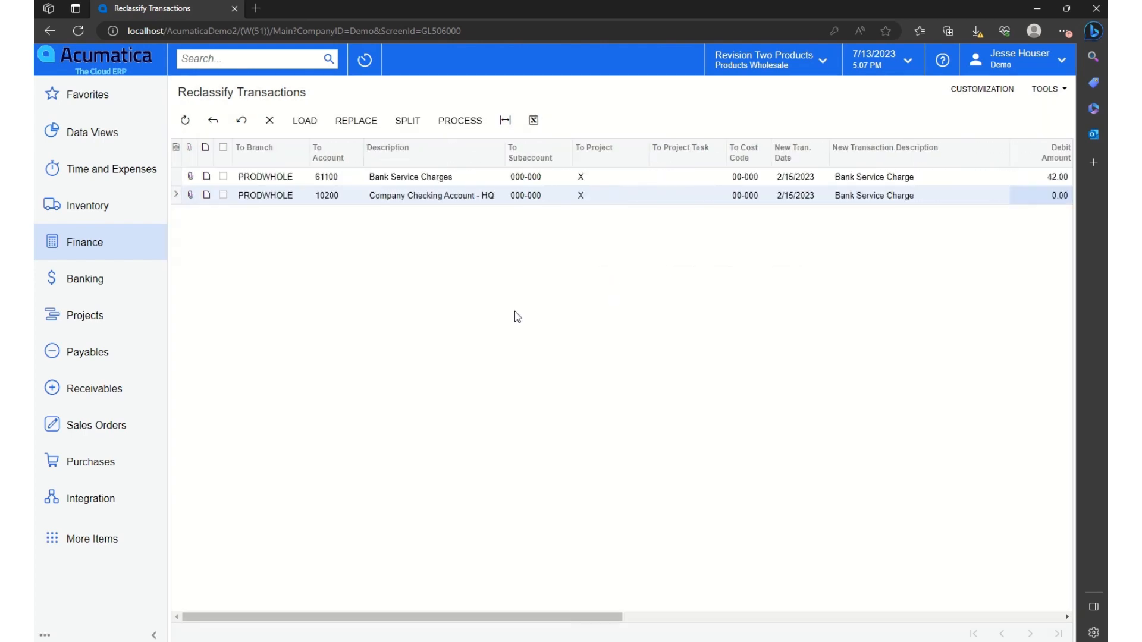
Step: Check the GL batches in the Journal Transactions list and release all batches through Release Transactions
{"action": "left_click", "coordinate": [79, 250]}
{"action": "left_click", "coordinate": [278, 212]}
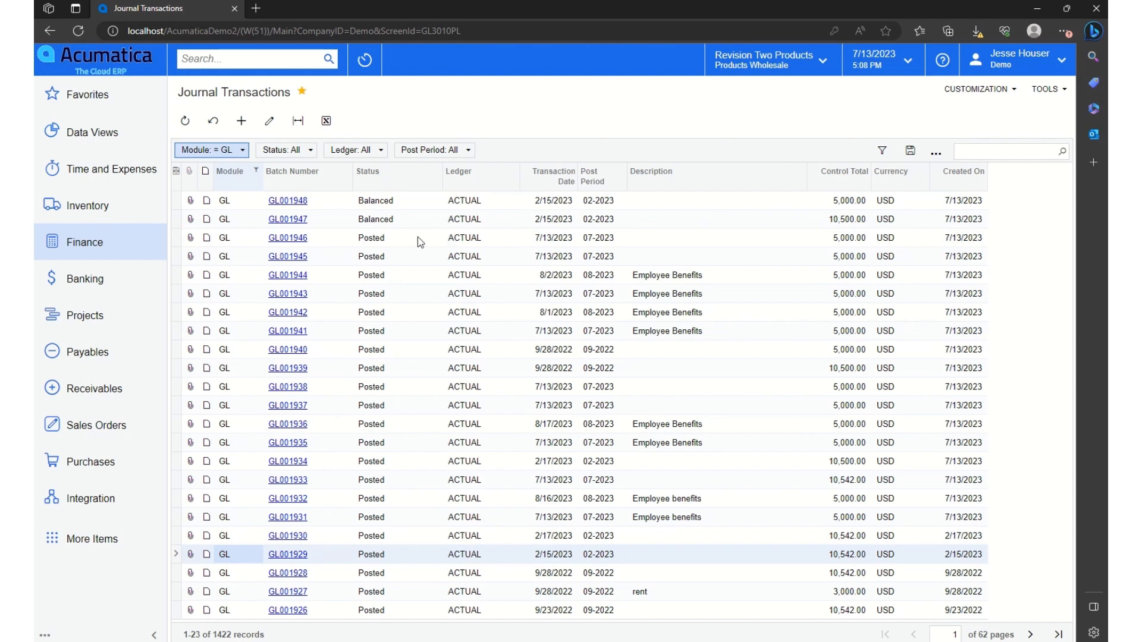
{"action": "left_click", "coordinate": [109, 249]}
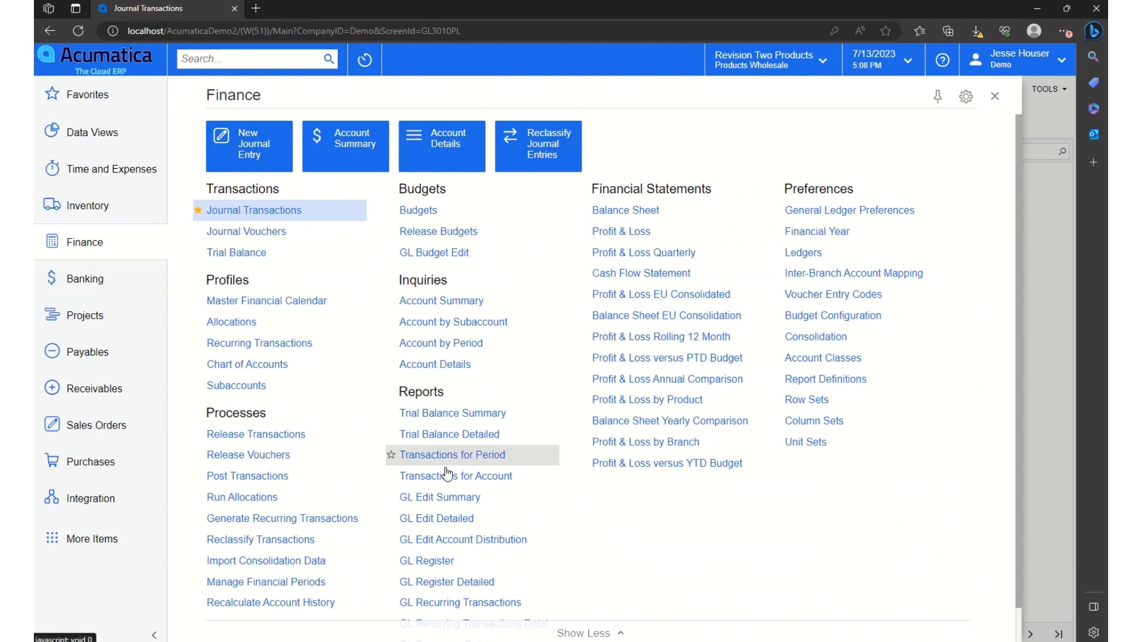
{"action": "left_click", "coordinate": [293, 436]}
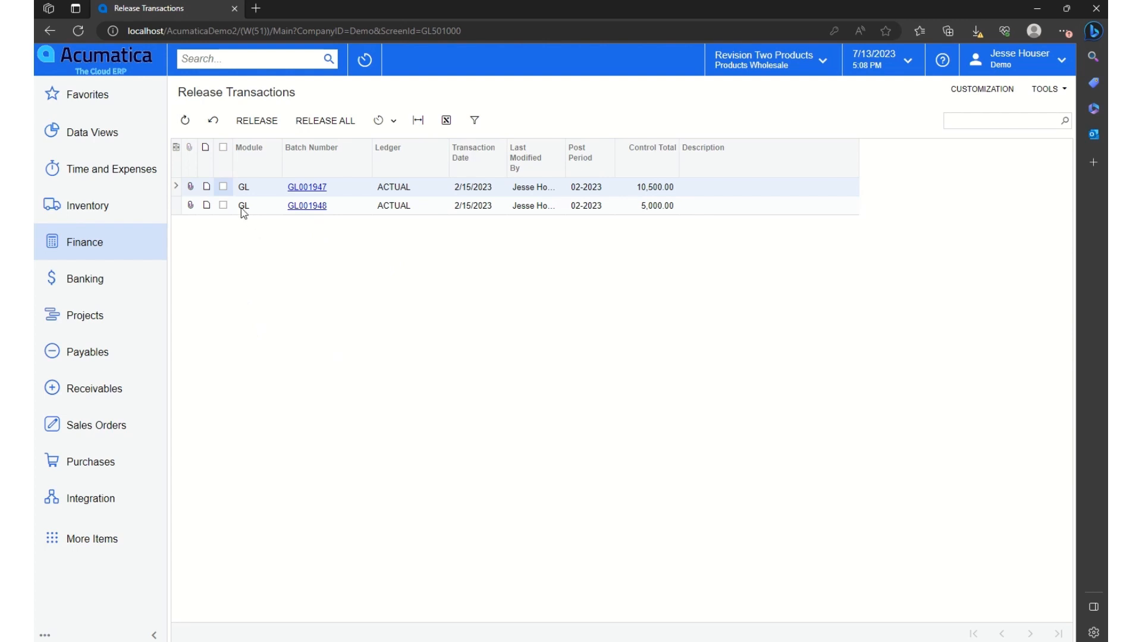
{"action": "left_click", "coordinate": [224, 188]}
{"action": "left_click", "coordinate": [224, 187]}
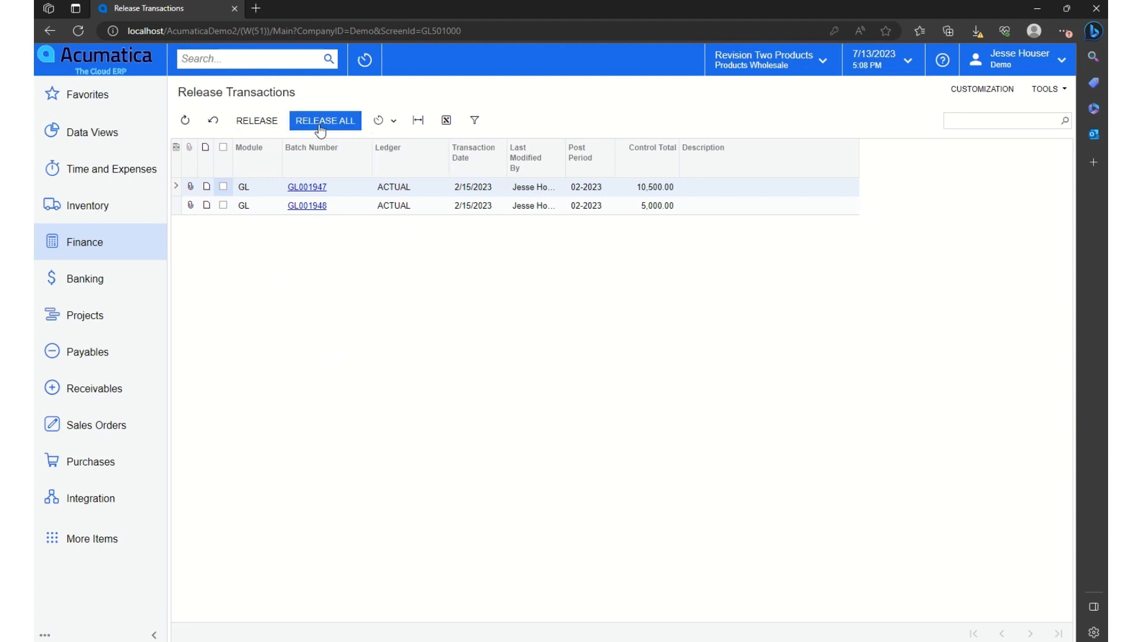
{"action": "left_click", "coordinate": [321, 126]}
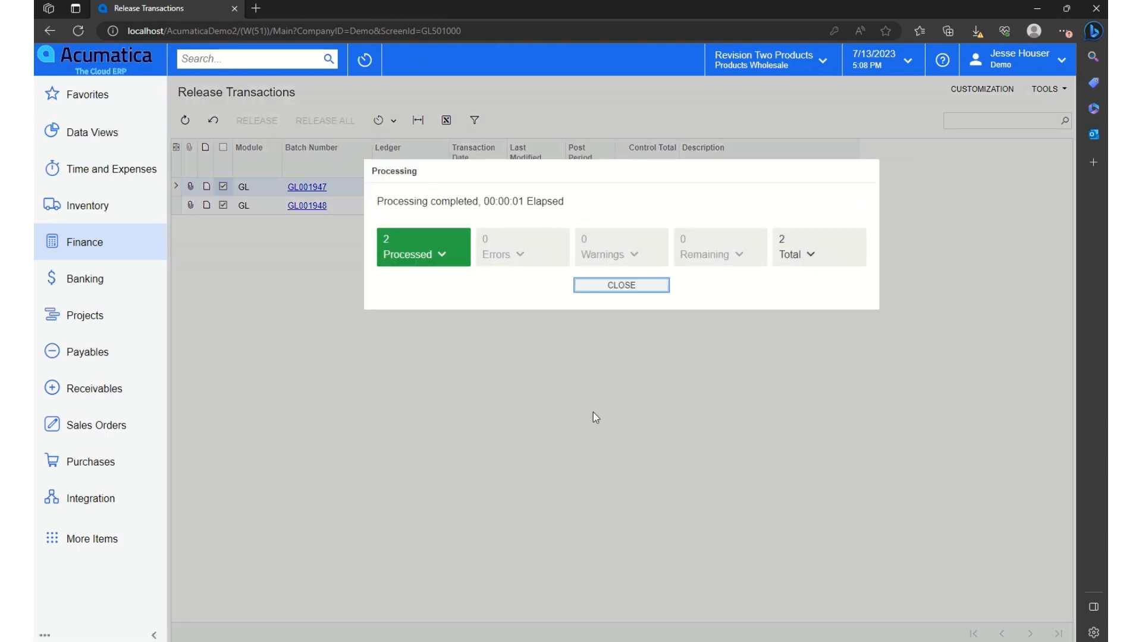
{"action": "left_click", "coordinate": [623, 293]}
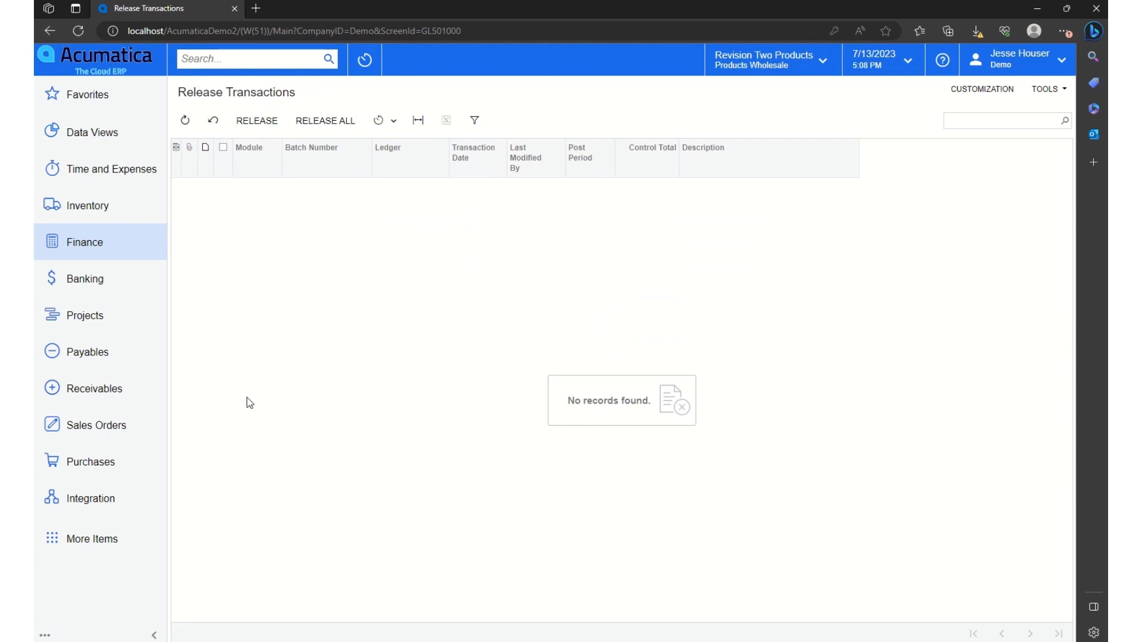
Step: Open the Post Transactions process and mark batch CM000098
{"action": "left_click", "coordinate": [75, 247]}
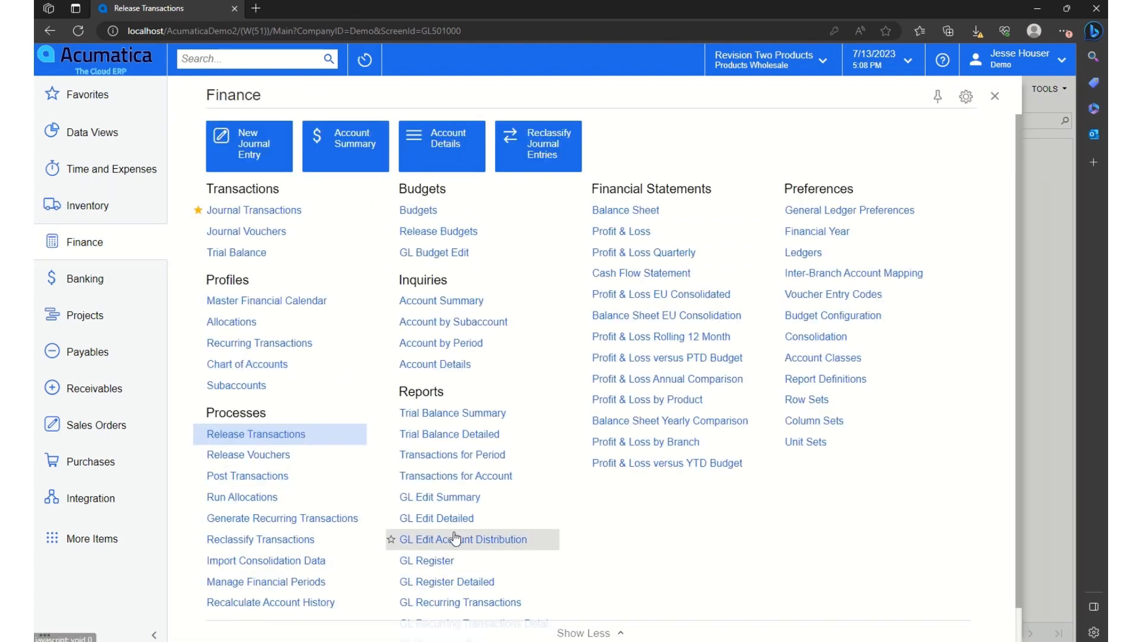
{"action": "scroll", "coordinate": [455, 539], "scroll_direction": "down", "scroll_amount": 1}
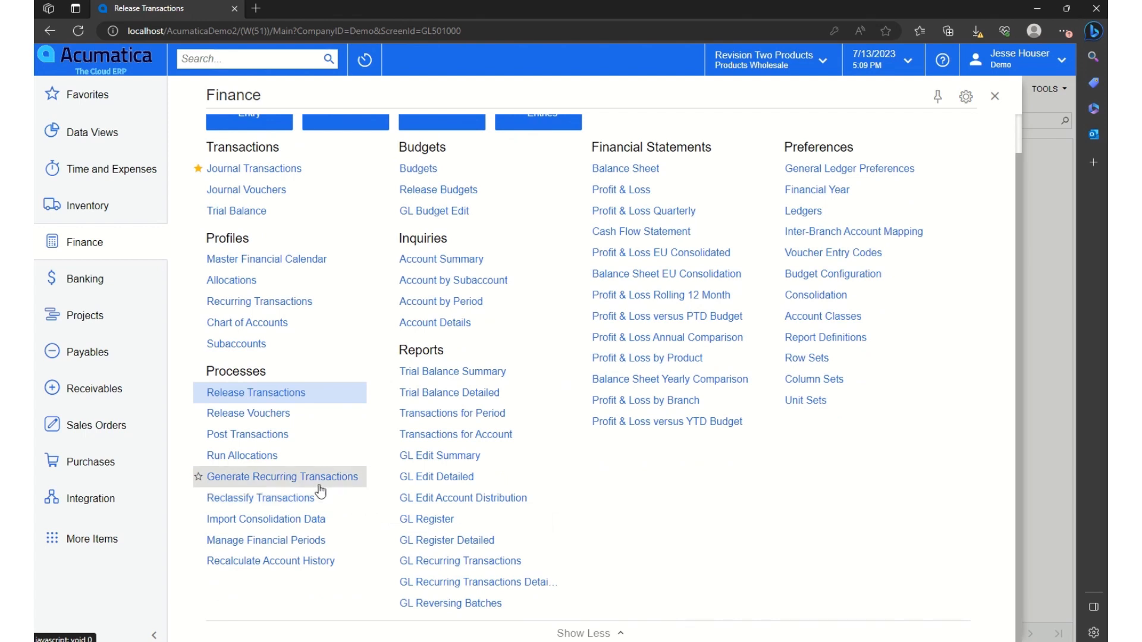
{"action": "left_click", "coordinate": [264, 435]}
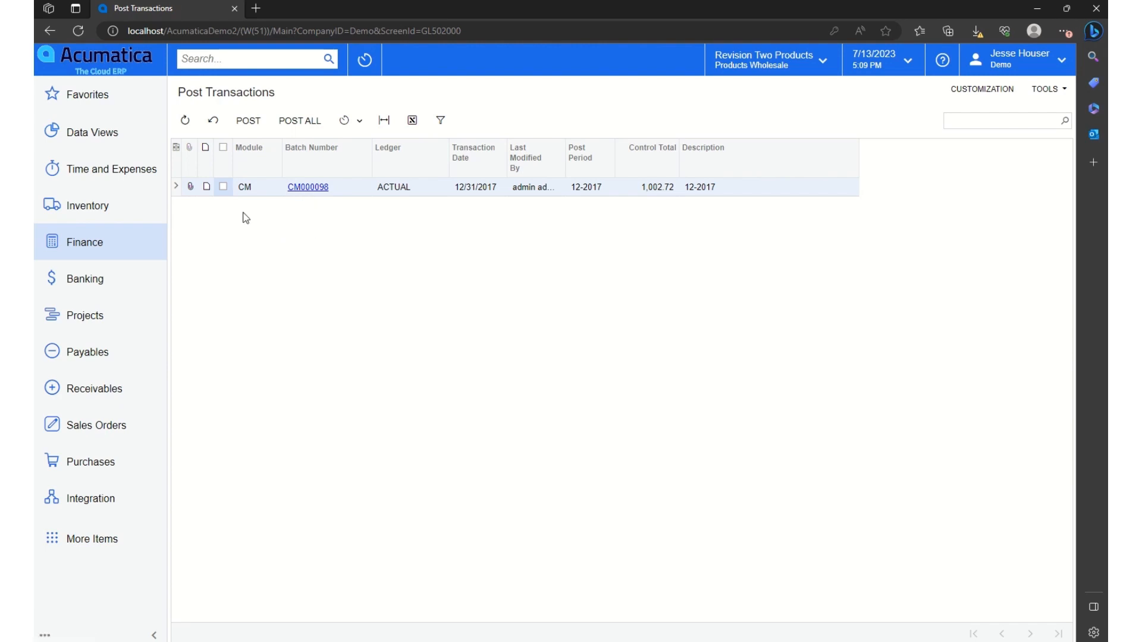
{"action": "left_click", "coordinate": [224, 187]}
Step: Open the Account Summary inquiry and bring up the account details for account 10200
{"action": "left_click", "coordinate": [90, 246]}
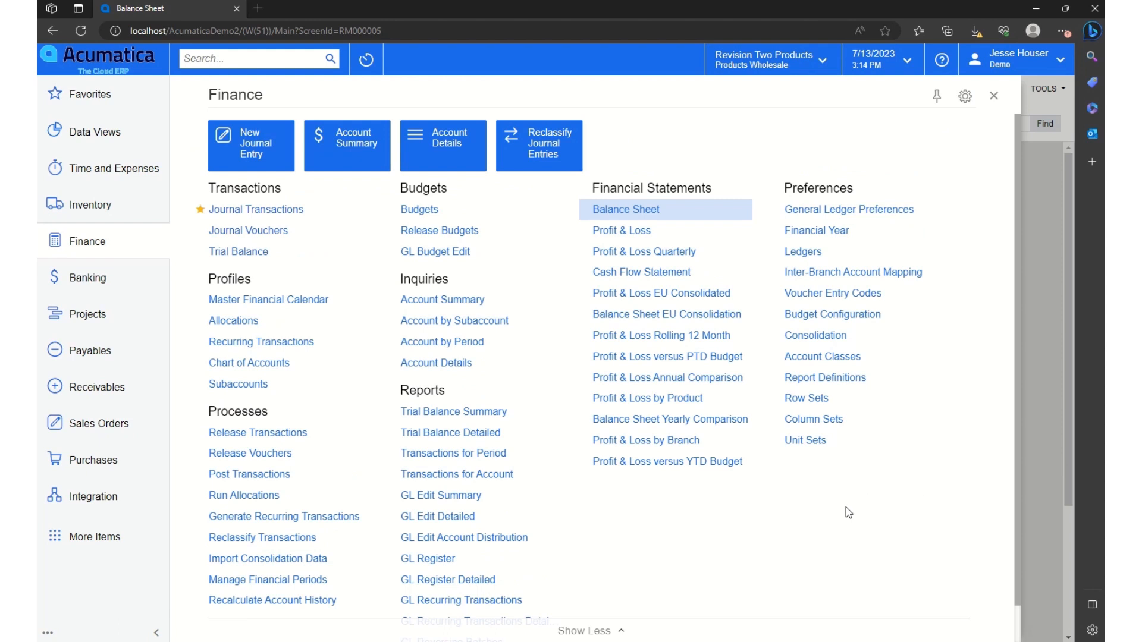
{"action": "left_click", "coordinate": [448, 300]}
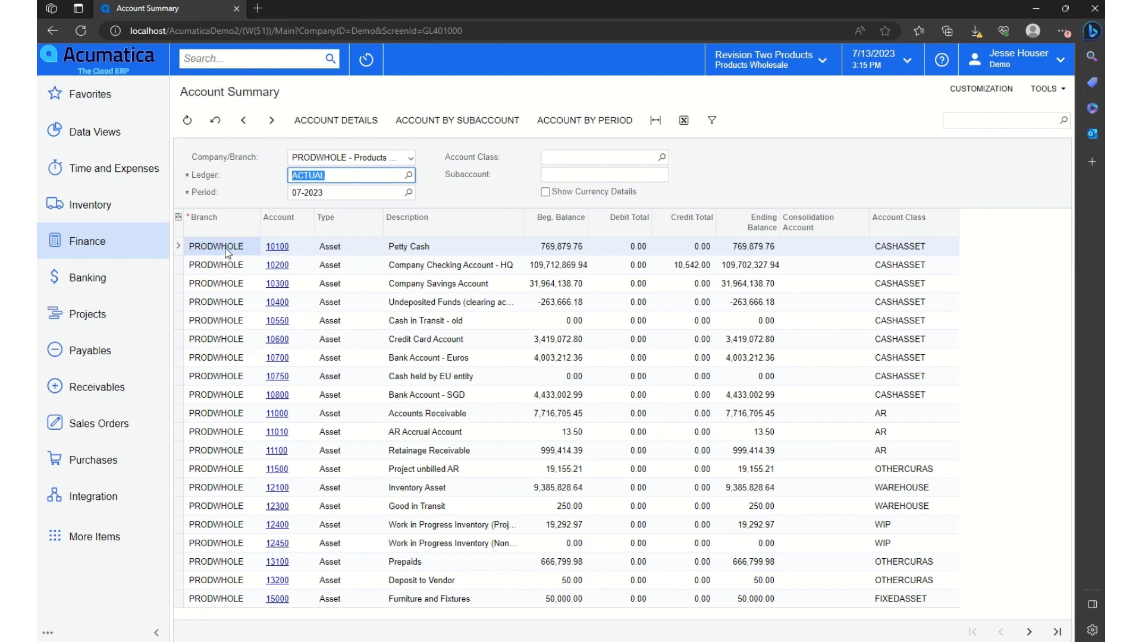
{"action": "left_click", "coordinate": [226, 267]}
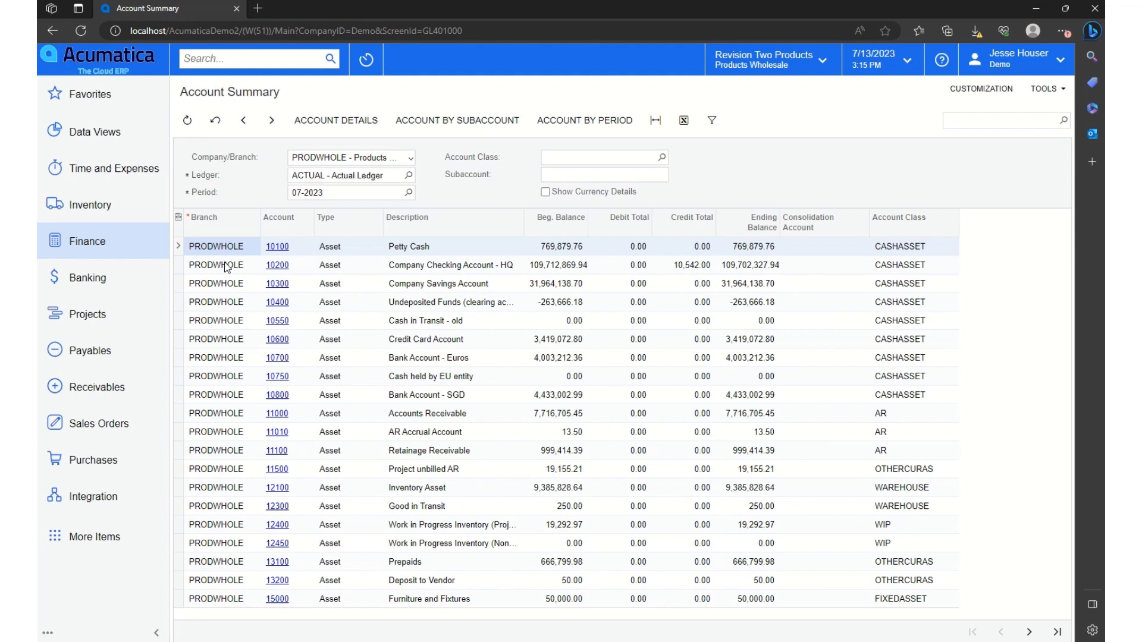
{"action": "left_click", "coordinate": [326, 121]}
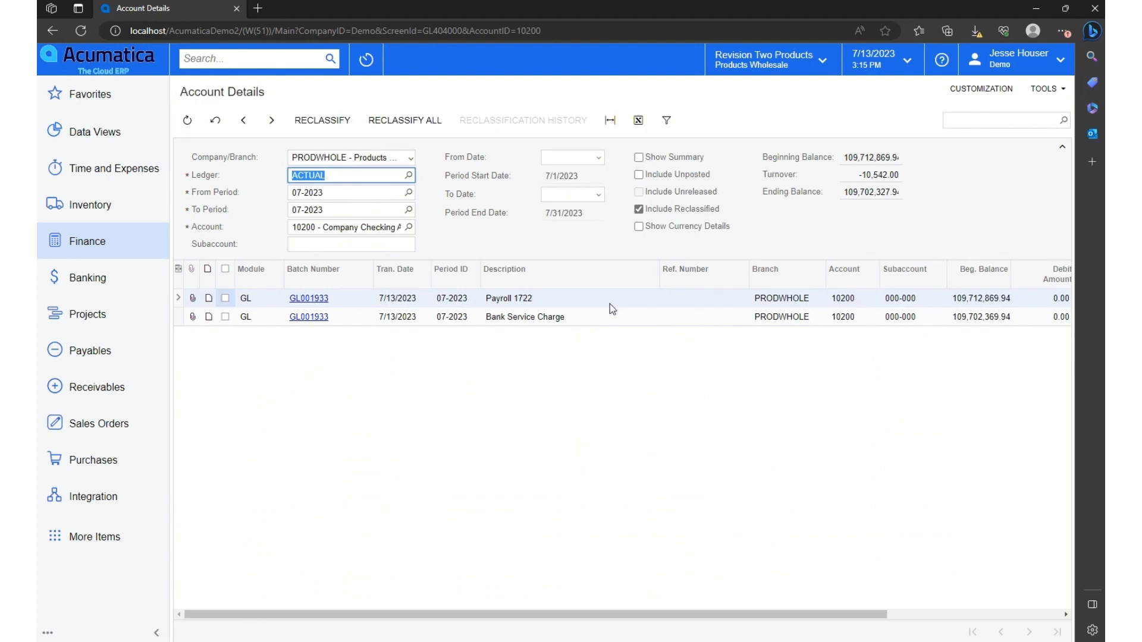
Step: Set the From Period of the account 10200 details to 13-2012 and view the listed transactions
{"action": "left_click", "coordinate": [411, 193]}
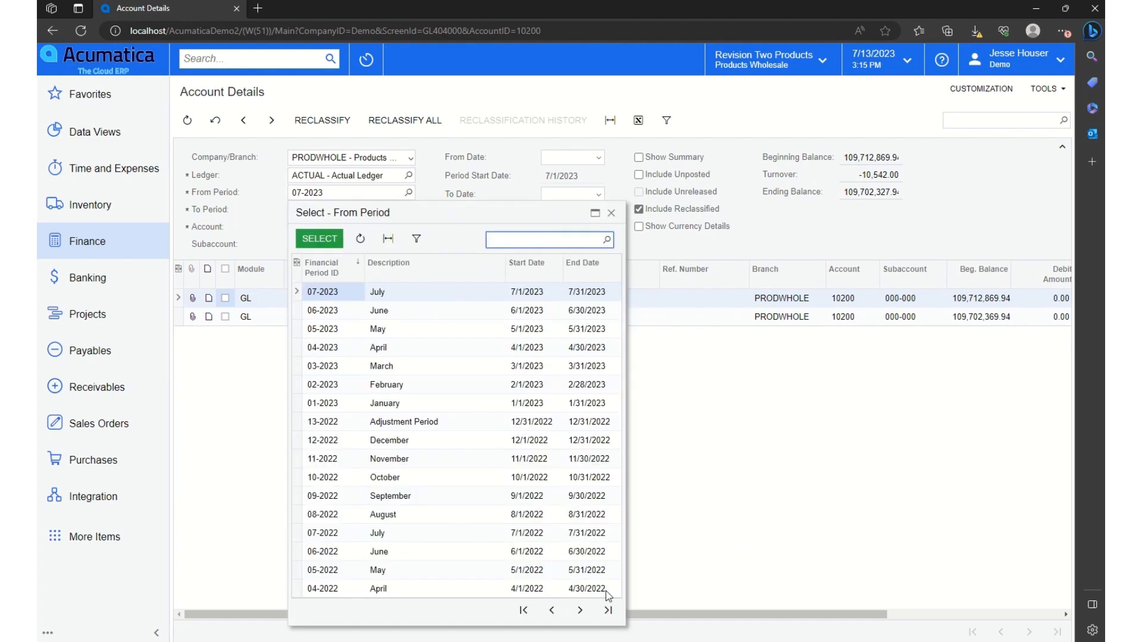
{"action": "left_click", "coordinate": [605, 609]}
{"action": "left_click", "coordinate": [327, 367]}
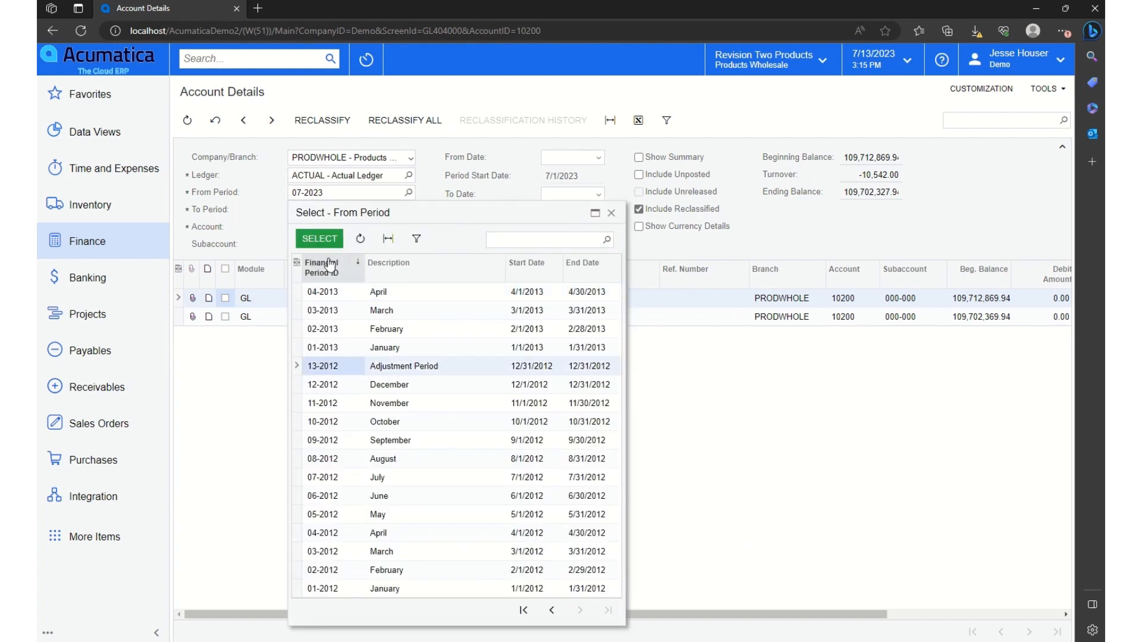
{"action": "left_click", "coordinate": [314, 238]}
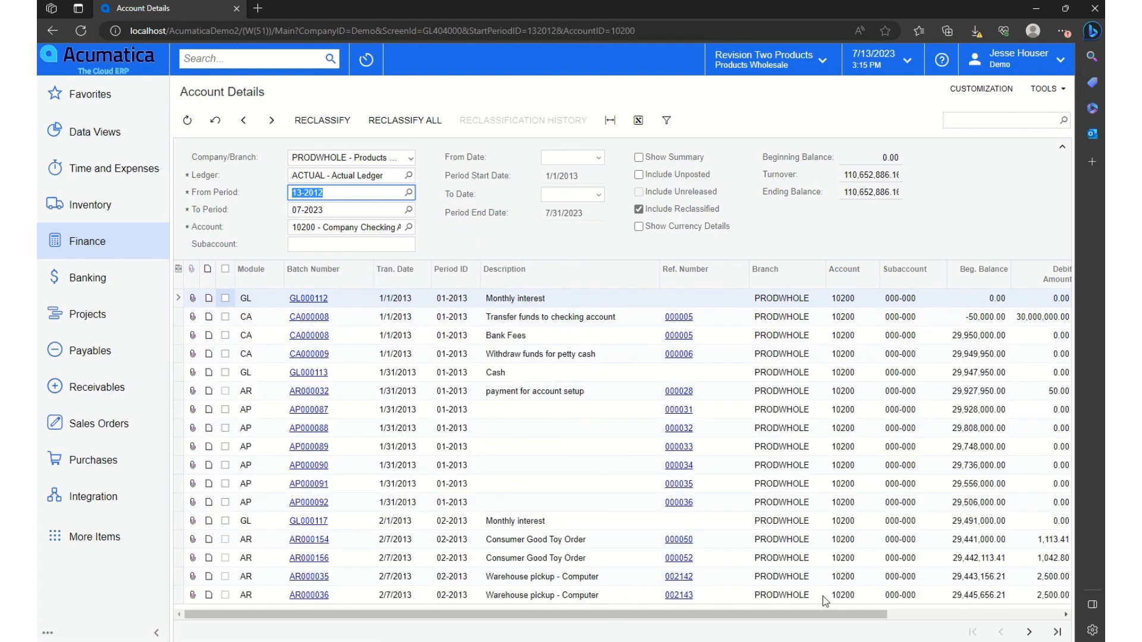
{"action": "mouse_move", "coordinate": [706, 615]}
{"action": "left_mouse_down"}
{"action": "mouse_move", "coordinate": [716, 625]}
{"action": "mouse_move", "coordinate": [697, 619]}
{"action": "left_mouse_up"}
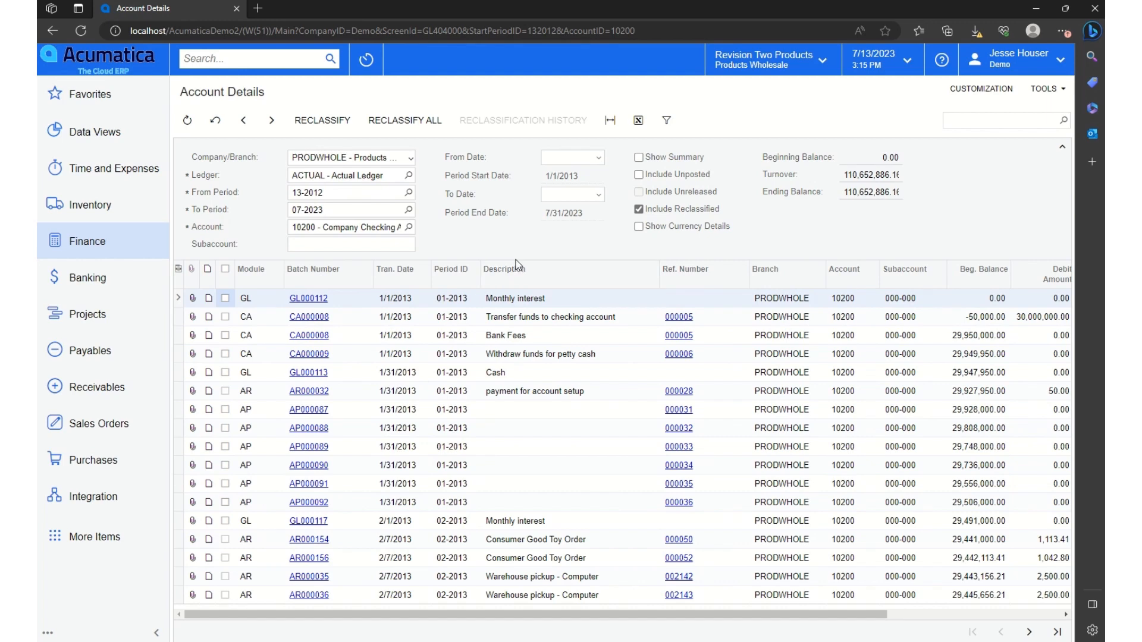
Step: Run the Trial Balance Detailed report for the ACTUAL ledger and financial period 07-2023
{"action": "left_click", "coordinate": [94, 246]}
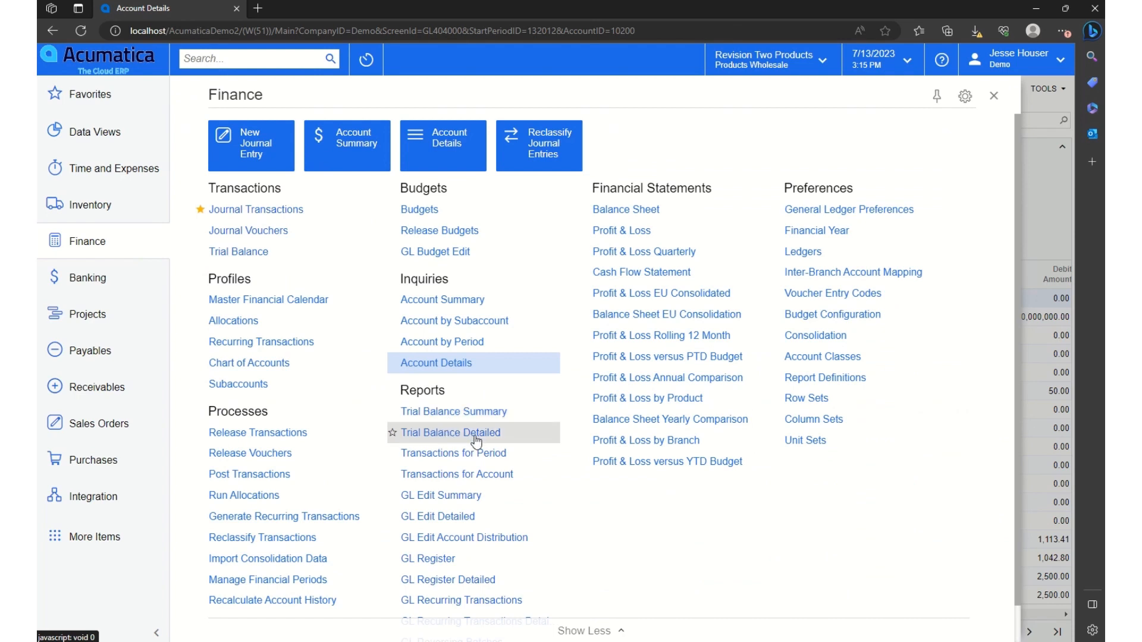
{"action": "left_click", "coordinate": [444, 437]}
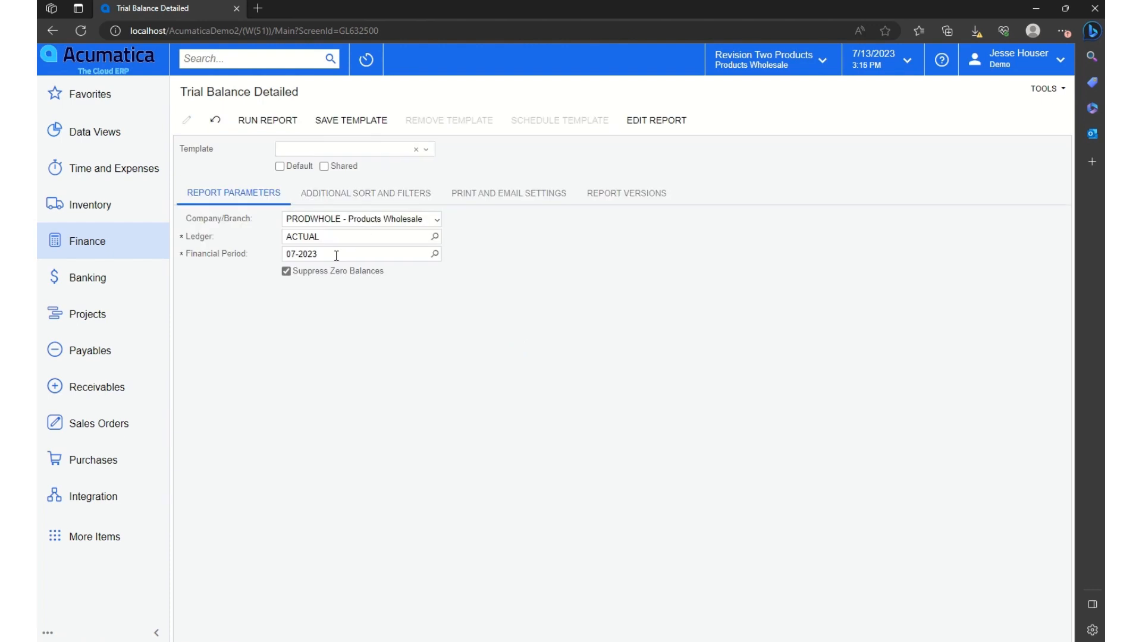
{"action": "left_click", "coordinate": [336, 256]}
{"action": "left_click", "coordinate": [429, 282]}
{"action": "left_click", "coordinate": [269, 129]}
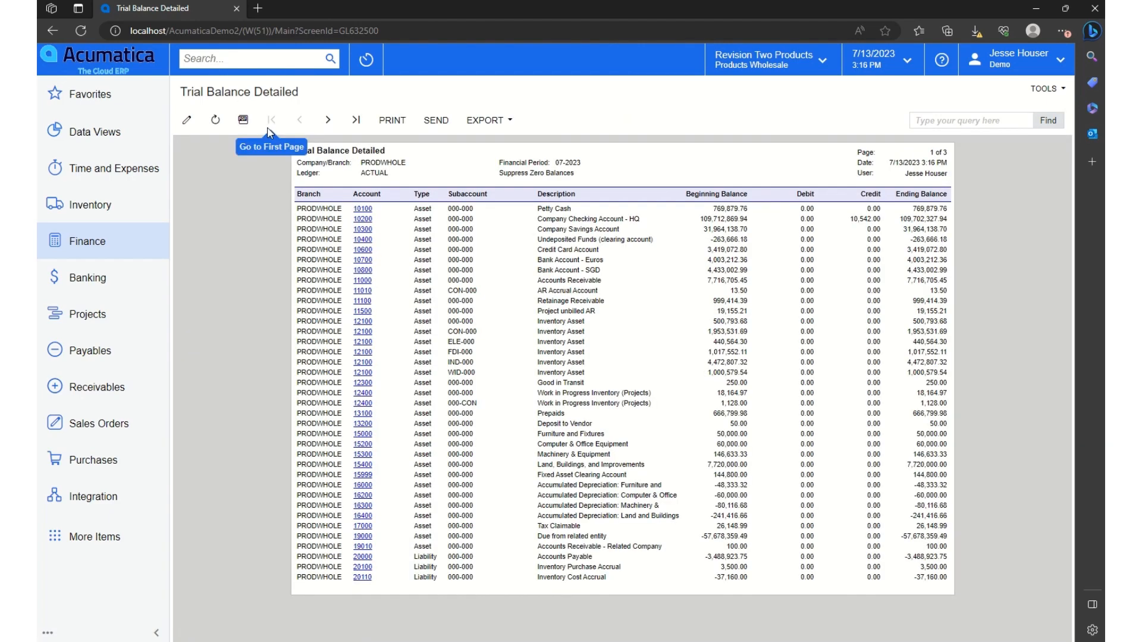
Step: Page through the Trial Balance Detailed report to its last page and return to the first
{"action": "left_click", "coordinate": [328, 120]}
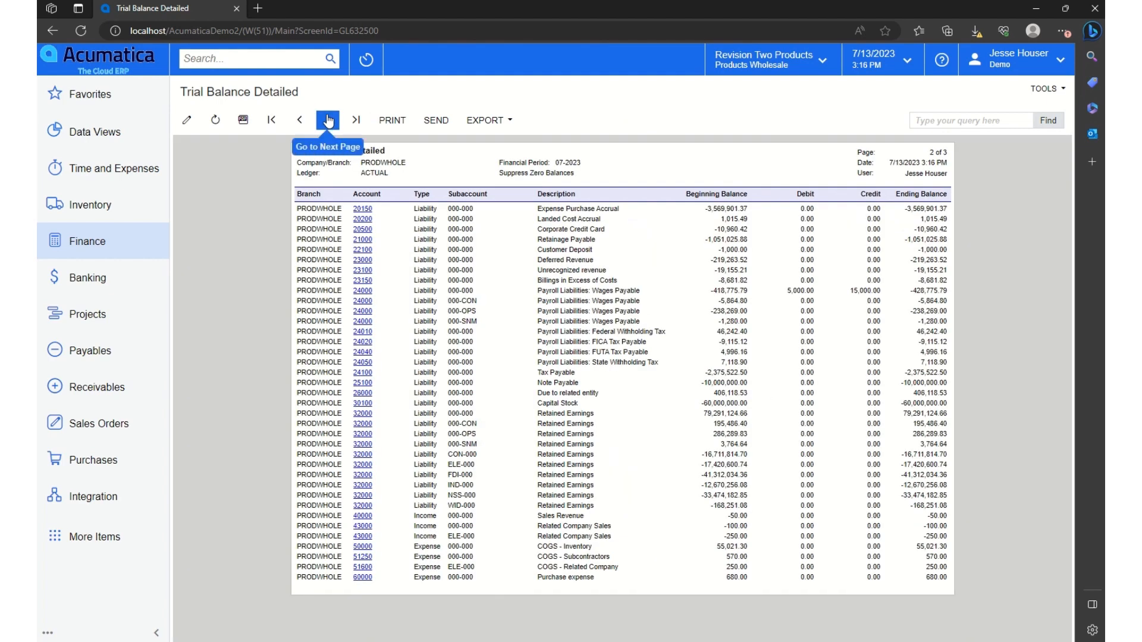
{"action": "left_click", "coordinate": [328, 121]}
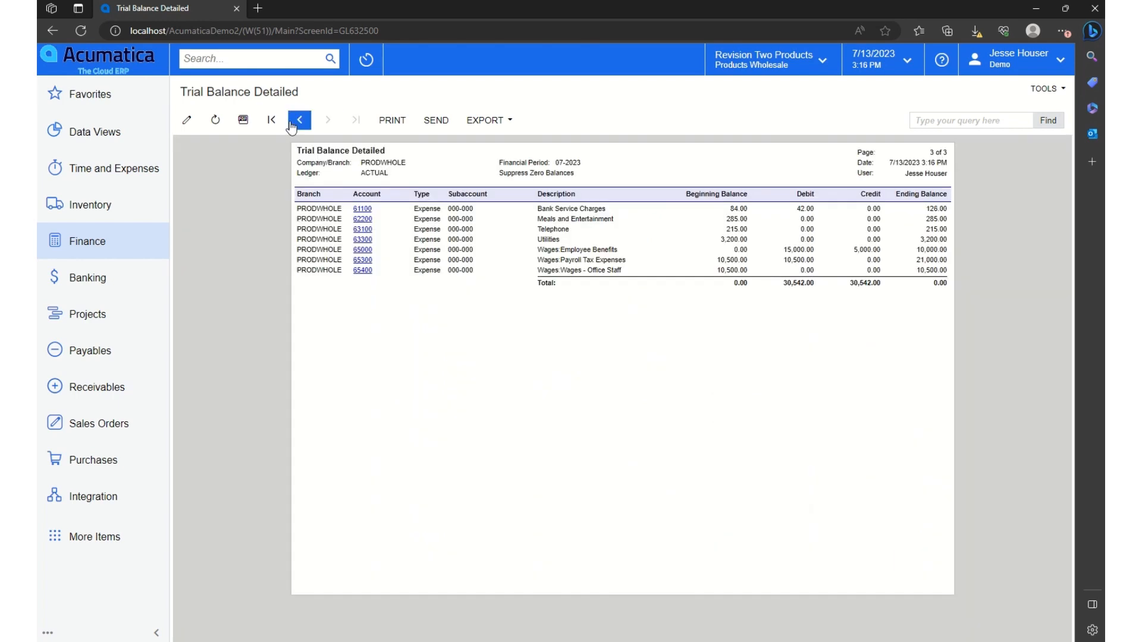
{"action": "left_click", "coordinate": [299, 121]}
{"action": "left_click", "coordinate": [299, 121]}
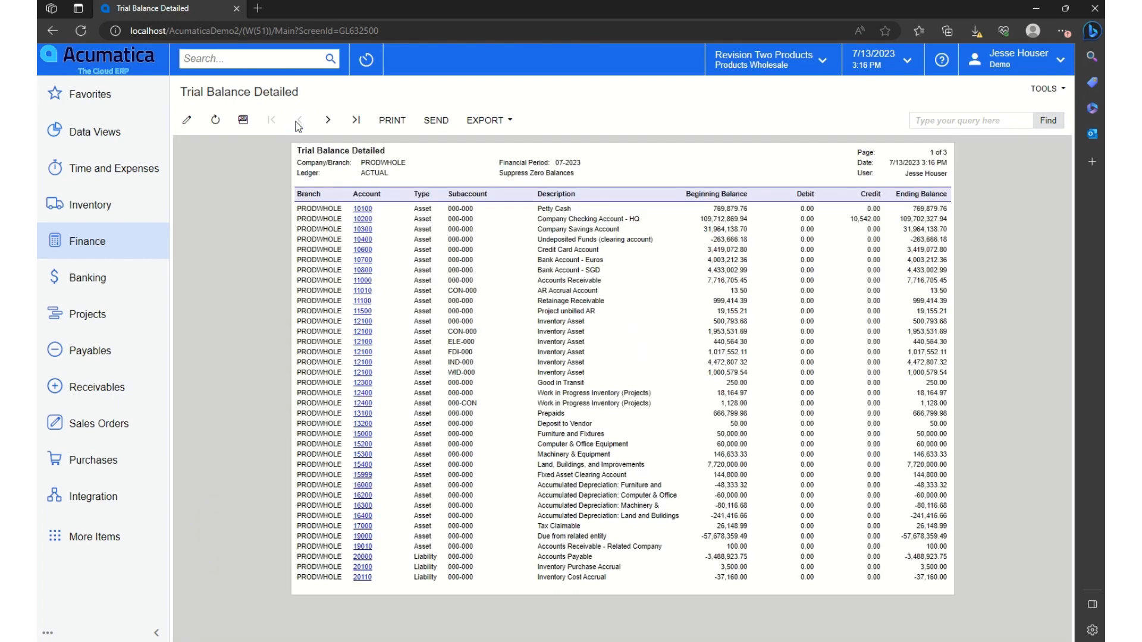
Step: Run the Balance Sheet report for the ACTUAL ledger and financial period 05-2022
{"action": "left_click", "coordinate": [86, 246]}
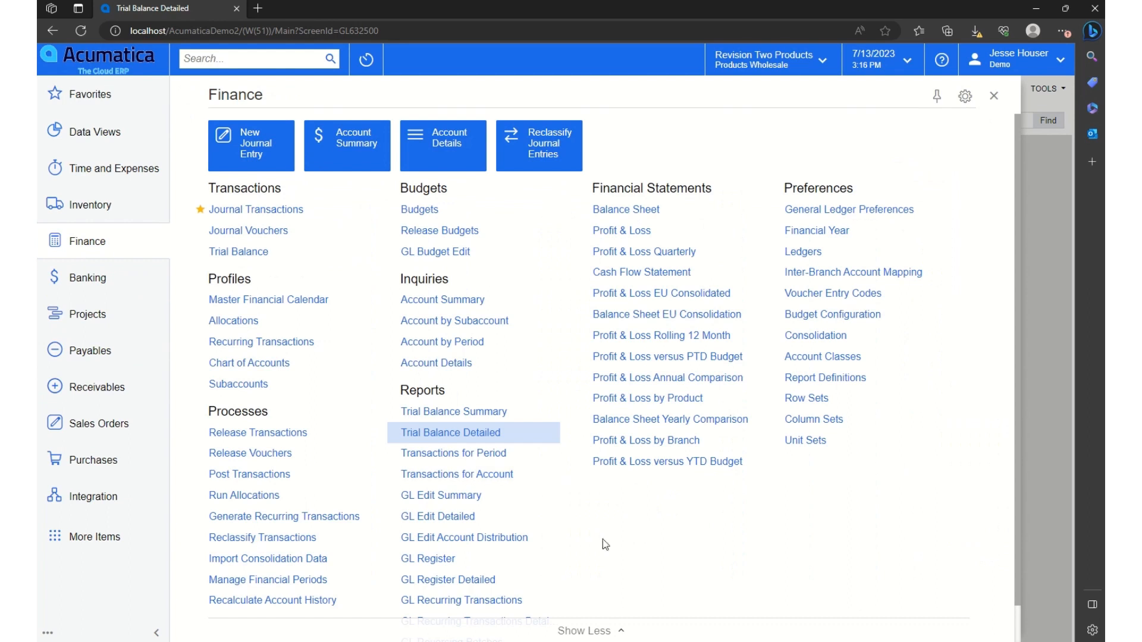
{"action": "left_click", "coordinate": [659, 207]}
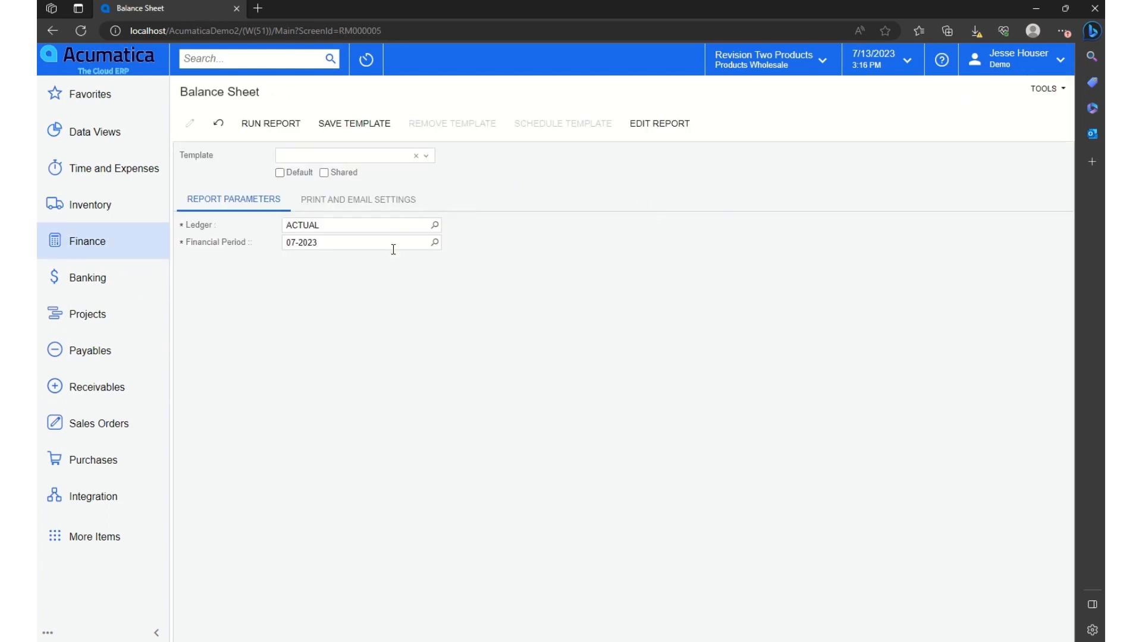
{"action": "left_click", "coordinate": [435, 242]}
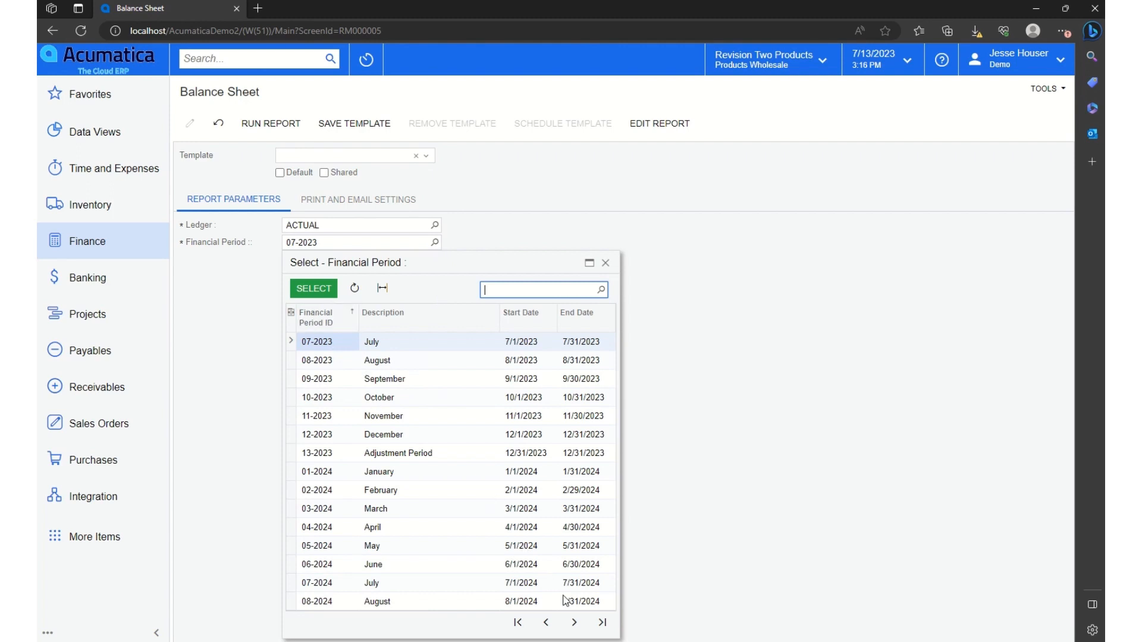
{"action": "left_click", "coordinate": [546, 623]}
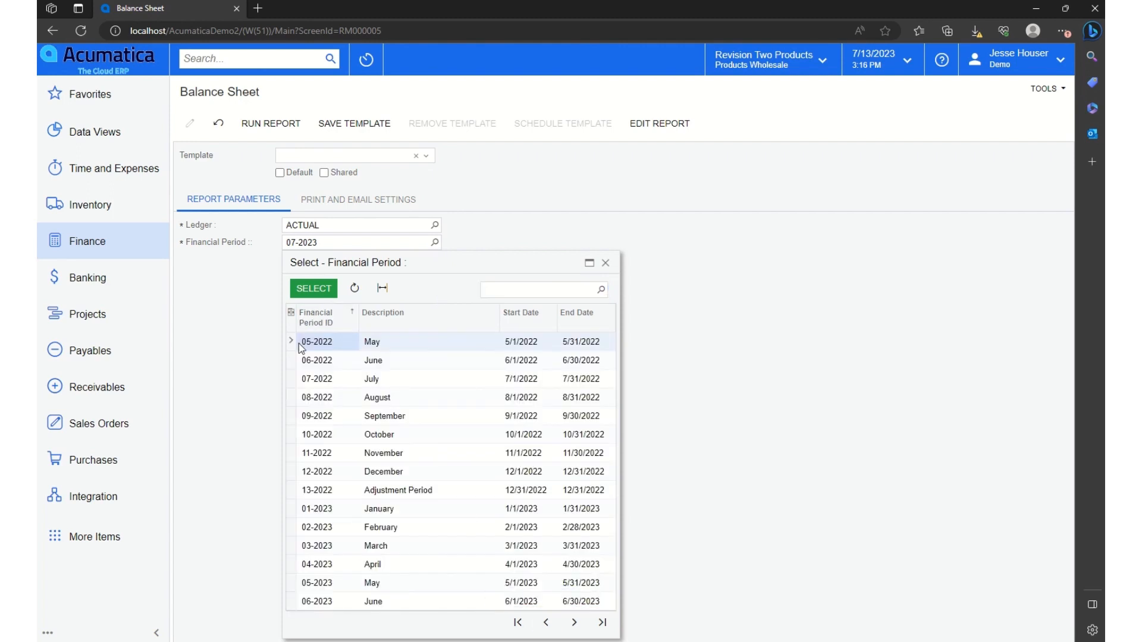
{"action": "left_click", "coordinate": [314, 289]}
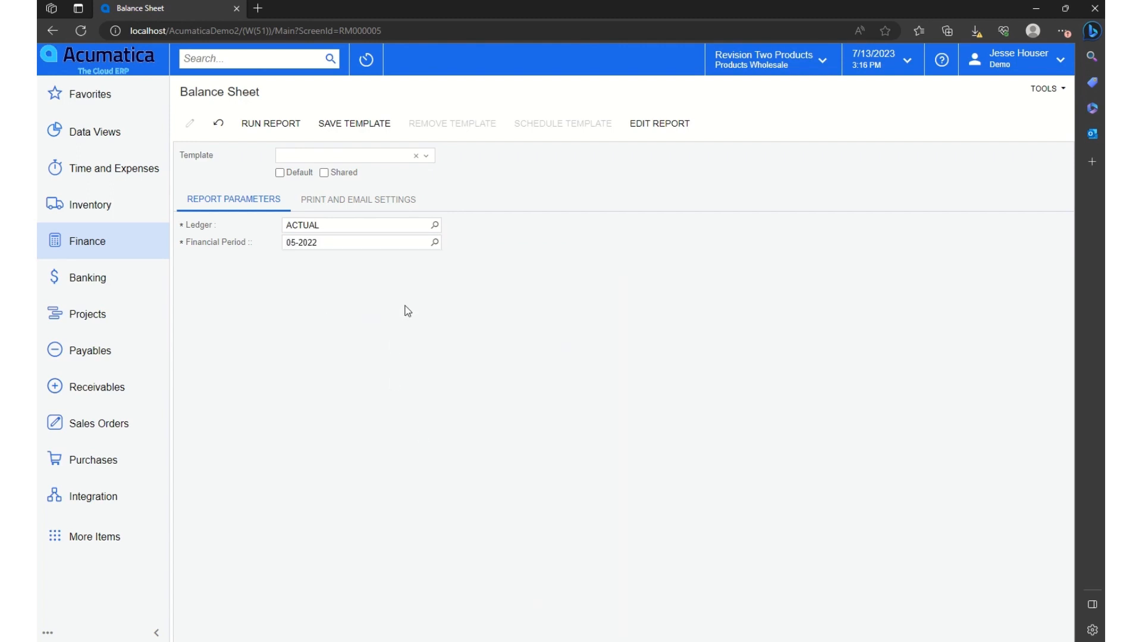
{"action": "left_click", "coordinate": [262, 127]}
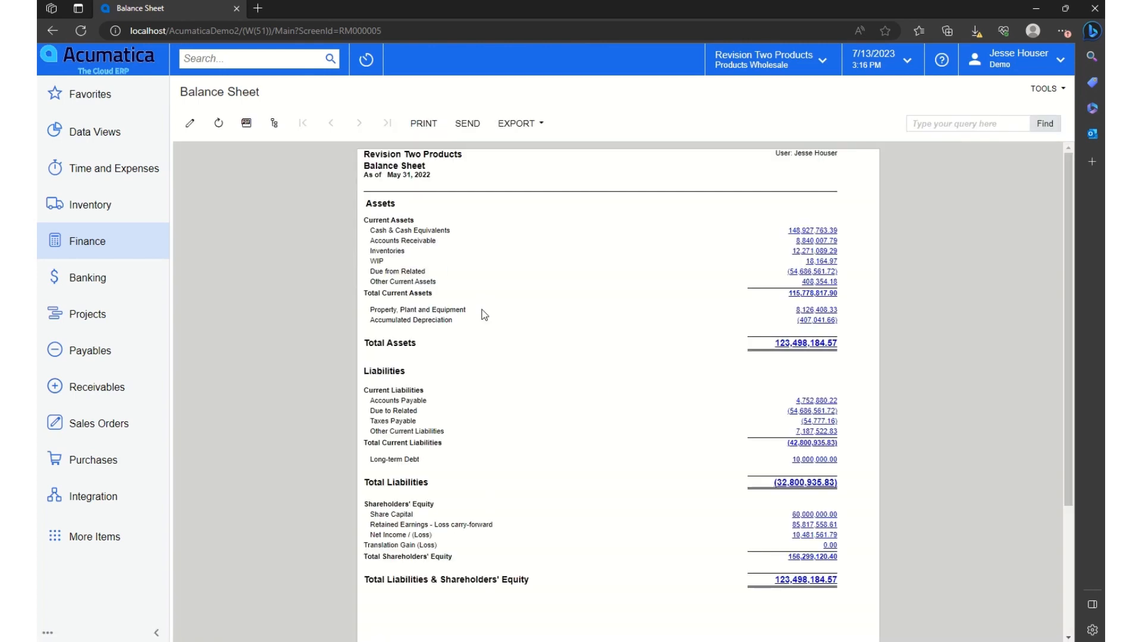
Step: View the Balance Sheet for Product Company, its Retail and Wholesale branches and the consolidated report, and display all of them together
{"action": "left_click", "coordinate": [275, 124]}
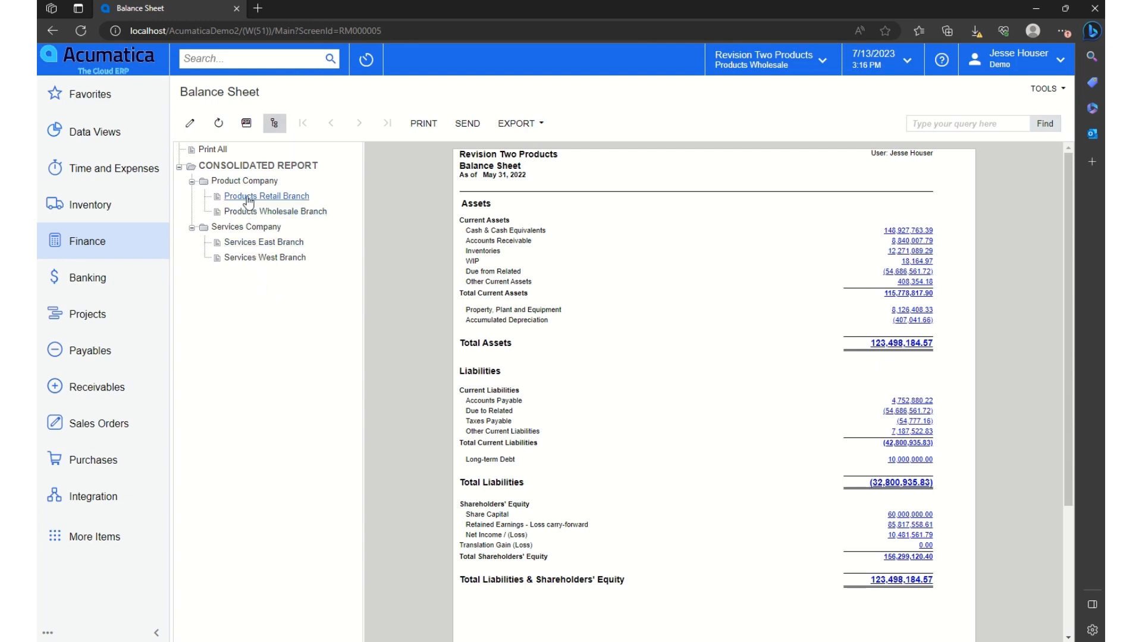
{"action": "left_click", "coordinate": [238, 181]}
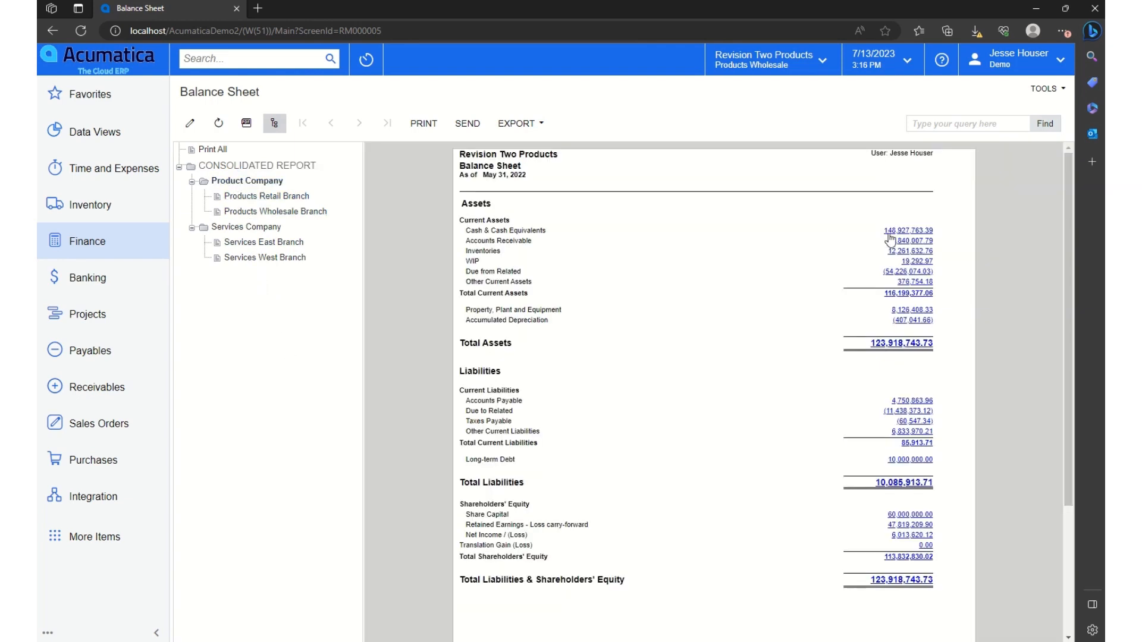
{"action": "left_click", "coordinate": [267, 197]}
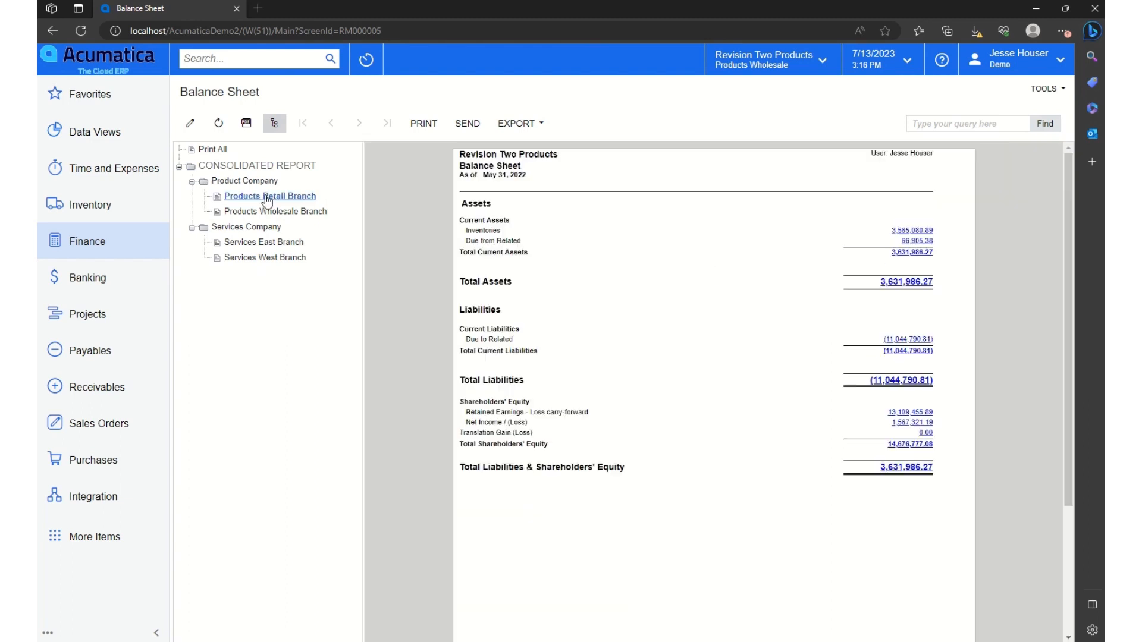
{"action": "left_click", "coordinate": [269, 213]}
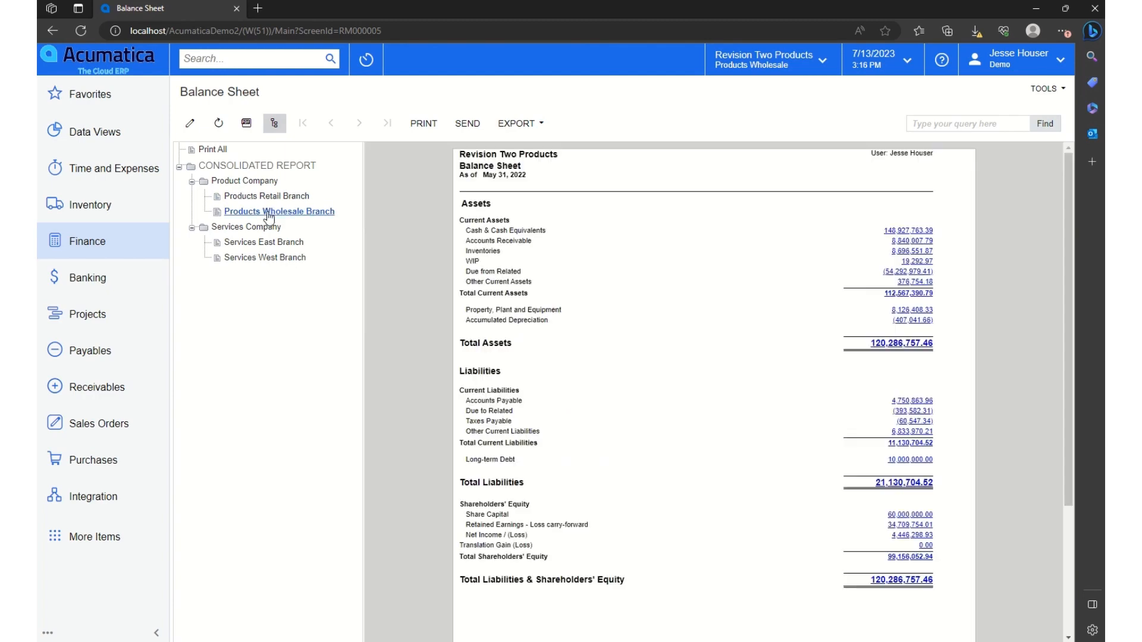
{"action": "left_click", "coordinate": [244, 167]}
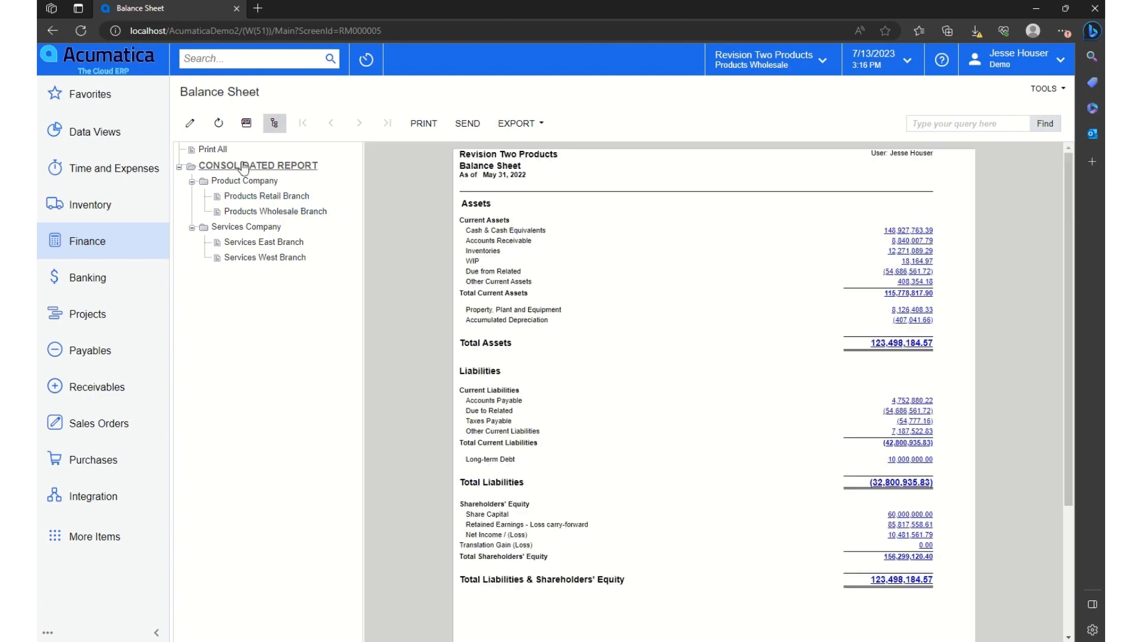
{"action": "left_click", "coordinate": [213, 149]}
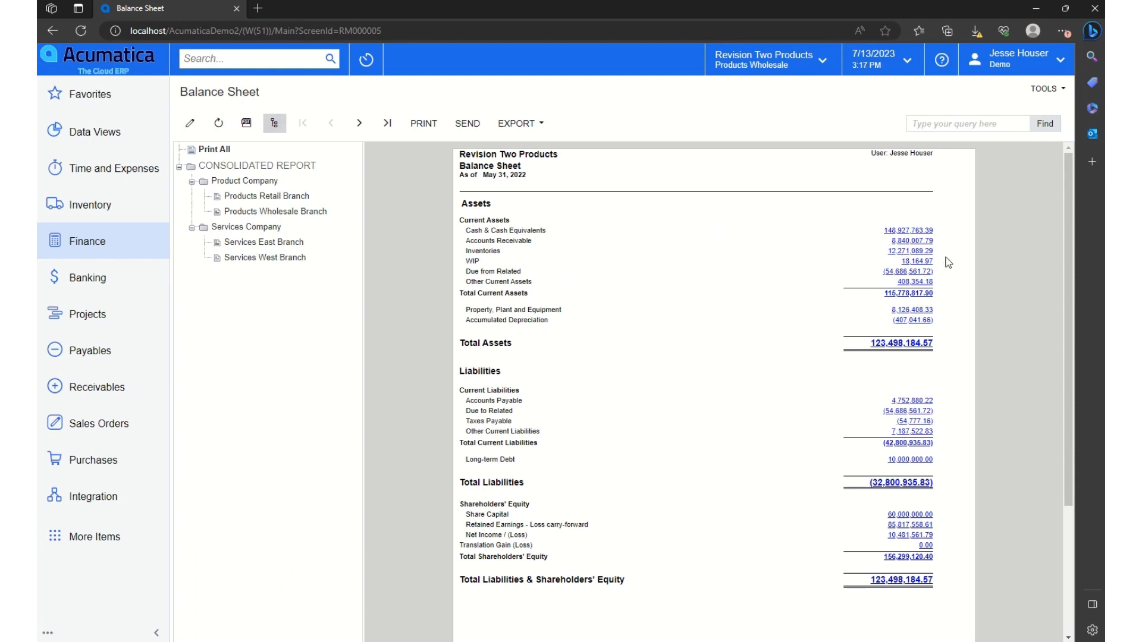
Step: Drill down from the Cash & Cash Equivalents amount to the account 10200 details and inspect batch GL001871
{"action": "left_click", "coordinate": [888, 234]}
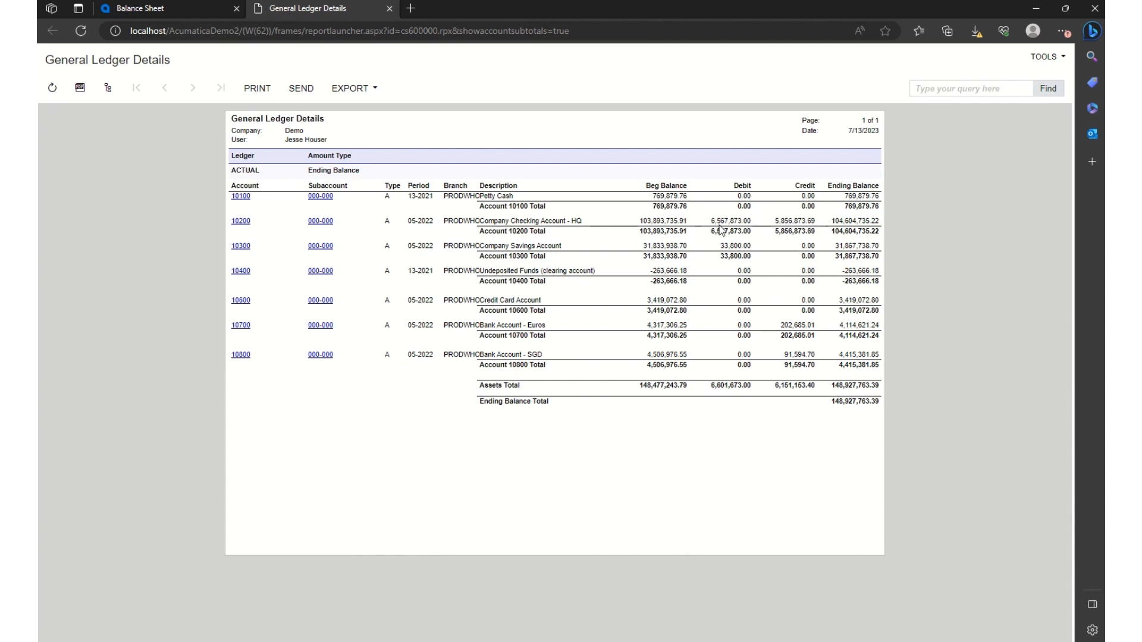
{"action": "left_click", "coordinate": [318, 222]}
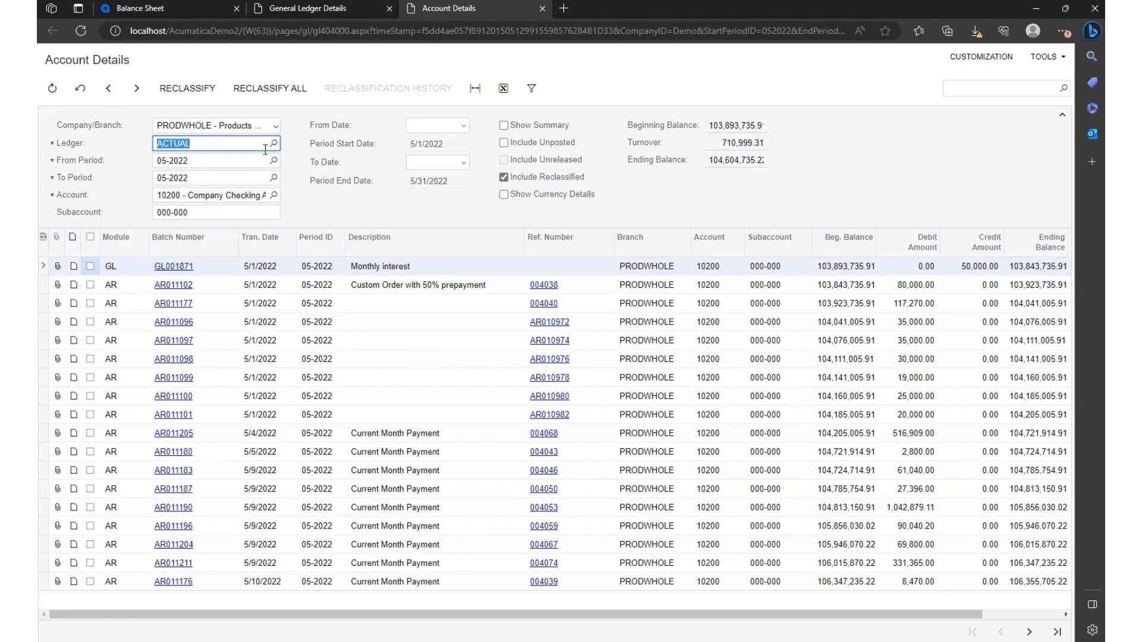
{"action": "left_click", "coordinate": [175, 266]}
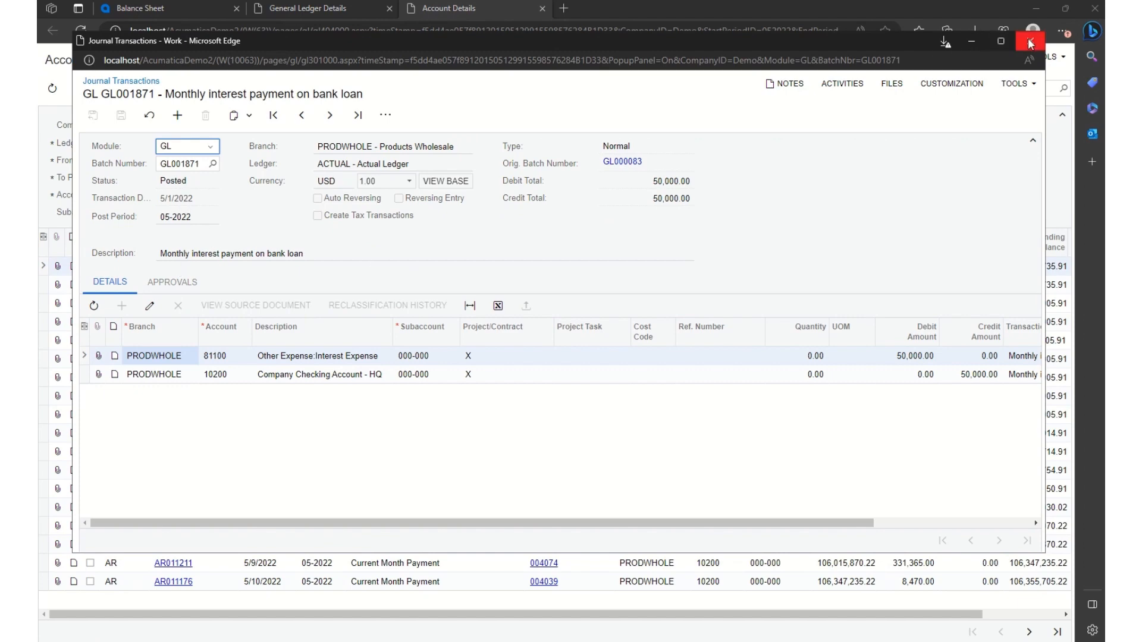
{"action": "left_click", "coordinate": [1031, 41]}
Step: Inspect batch AR011102 and its source prepayment document, and return to the Balance Sheet by closing the drill-down pages
{"action": "left_click", "coordinate": [173, 286]}
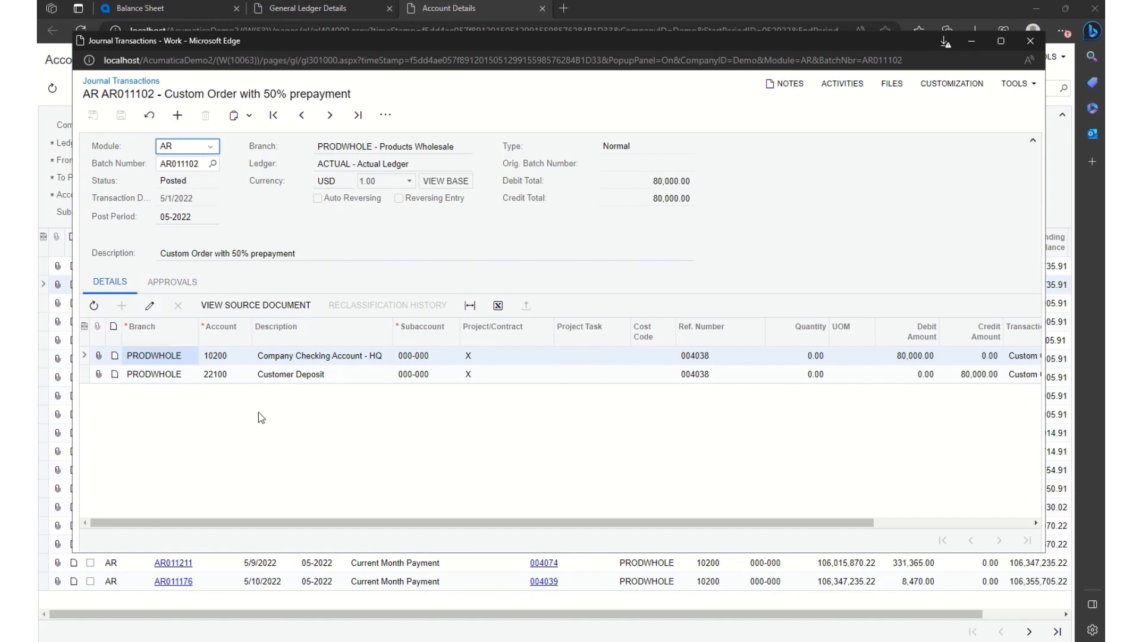
{"action": "left_click_drag", "start_coordinate": [345, 523], "coordinate": [294, 528]}
{"action": "left_click", "coordinate": [243, 306]}
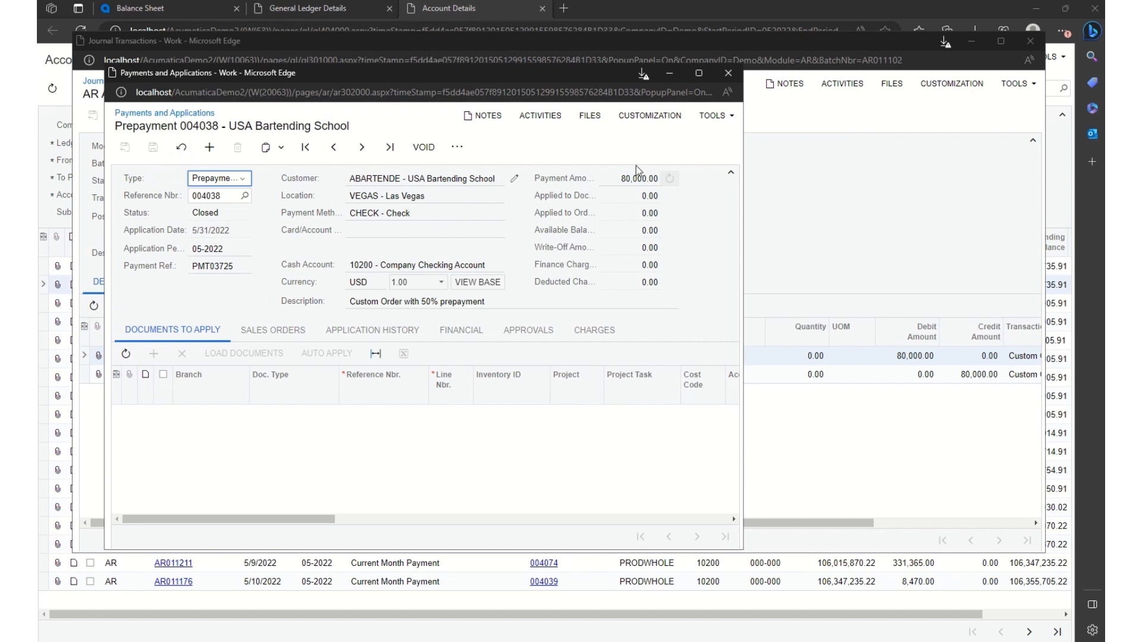
{"action": "left_click", "coordinate": [729, 73]}
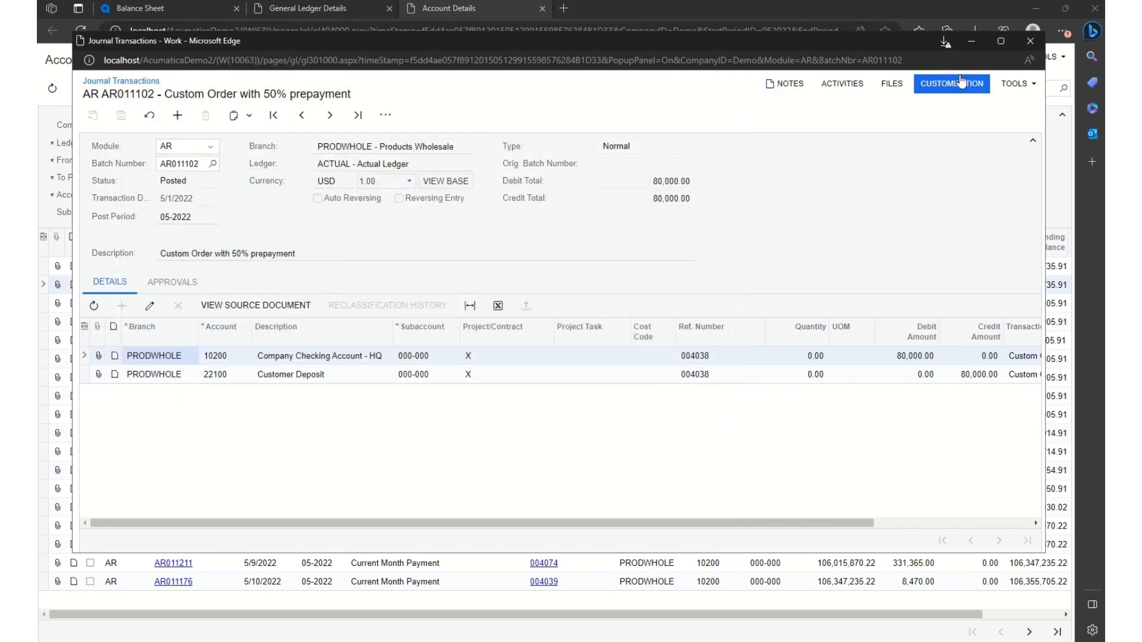
{"action": "left_click", "coordinate": [1033, 43]}
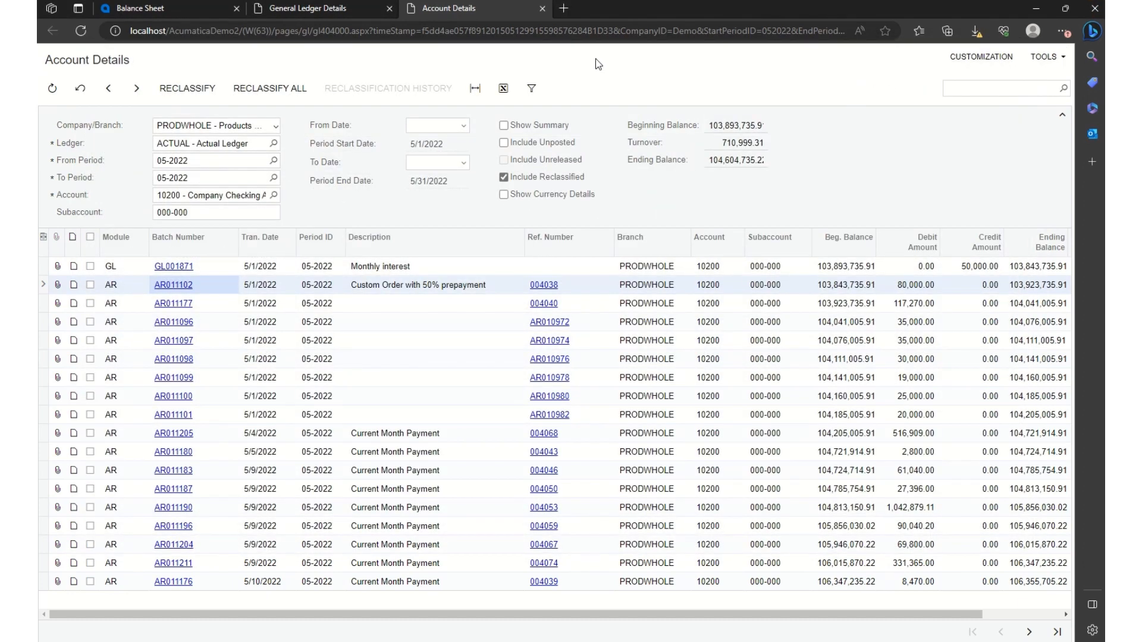
{"action": "left_click", "coordinate": [543, 9]}
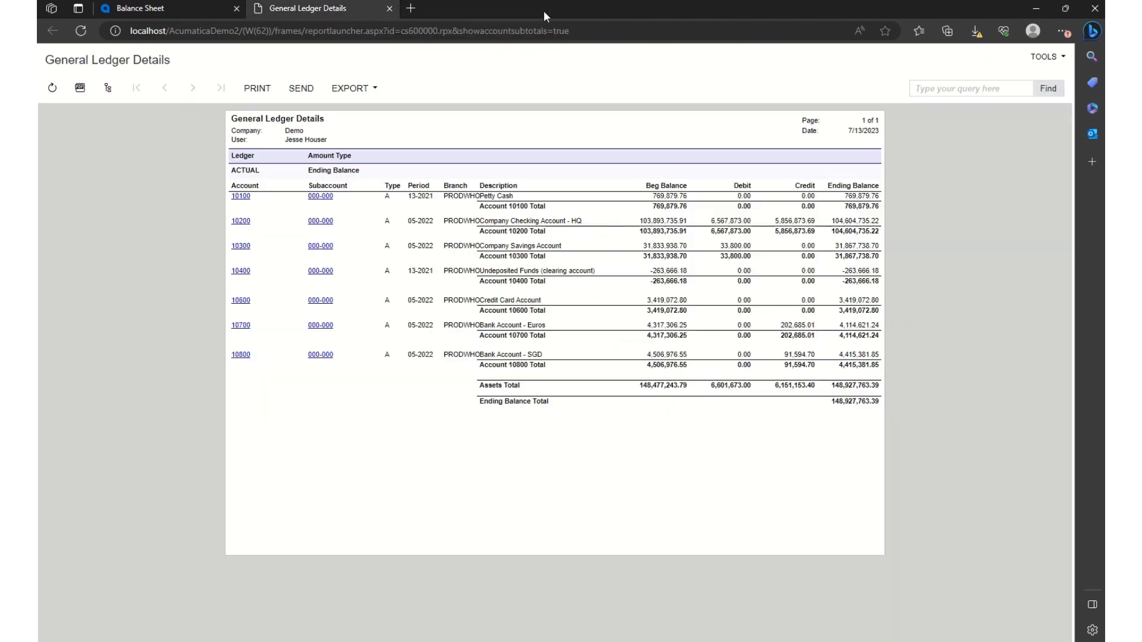
{"action": "left_click", "coordinate": [389, 9]}
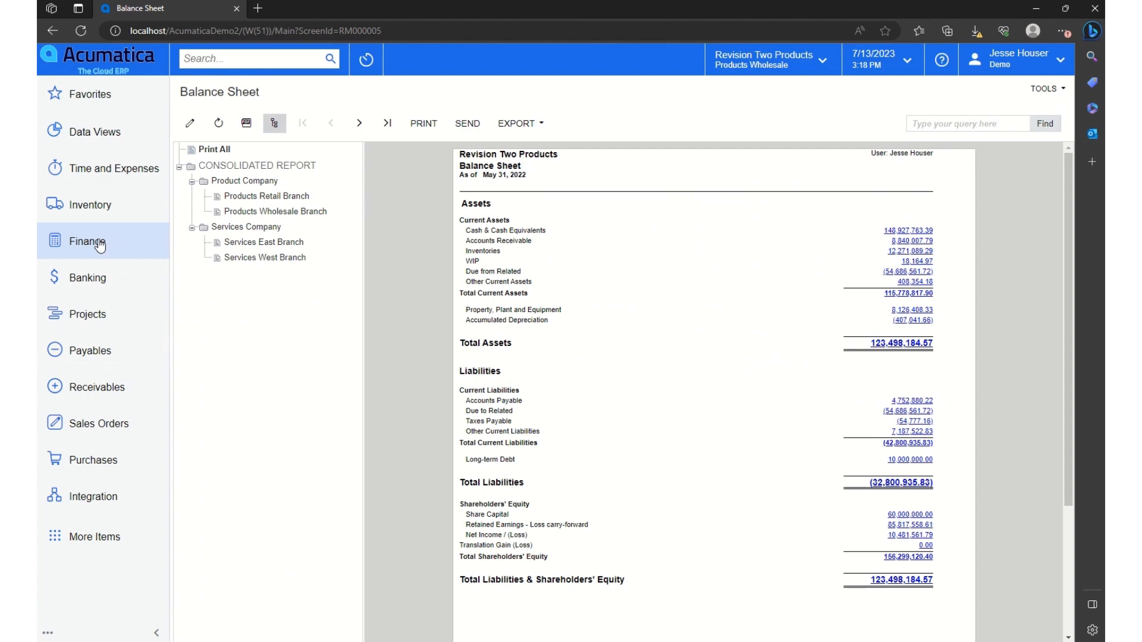
Step: Run the Profit & Loss report for the ACTUAL ledger and financial period 05-2022
{"action": "left_click", "coordinate": [99, 244]}
{"action": "left_click", "coordinate": [660, 234]}
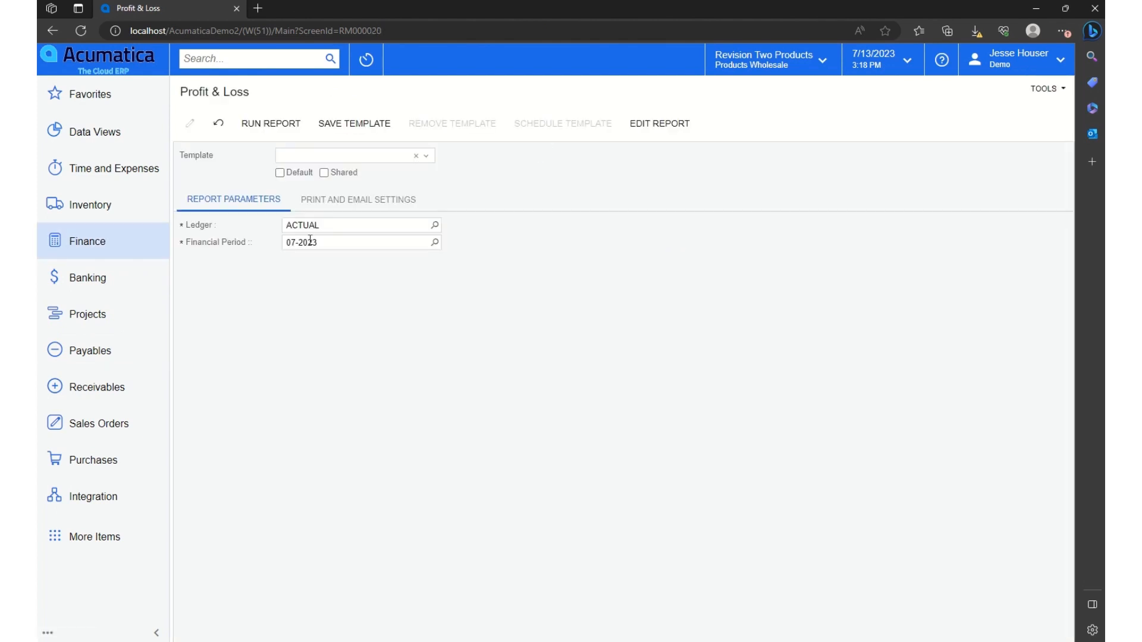
{"action": "left_click", "coordinate": [329, 242]}
{"action": "type", "text": "05-2022"}
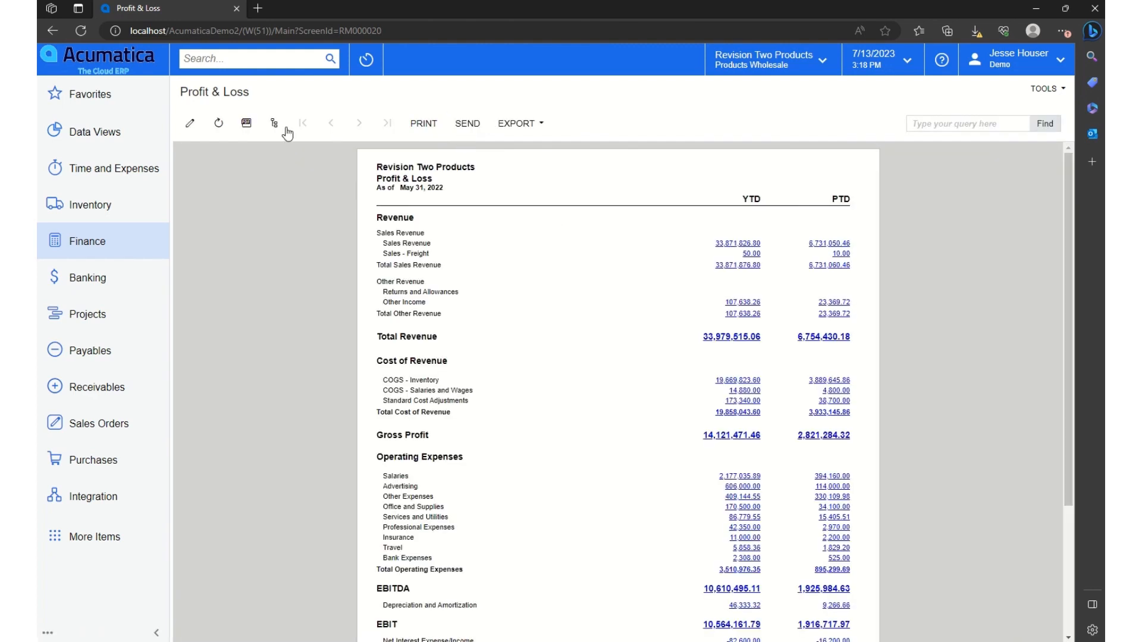
Step: View the Profit & Loss for the Products Retail Branch and return to the consolidated report
{"action": "left_click", "coordinate": [277, 124]}
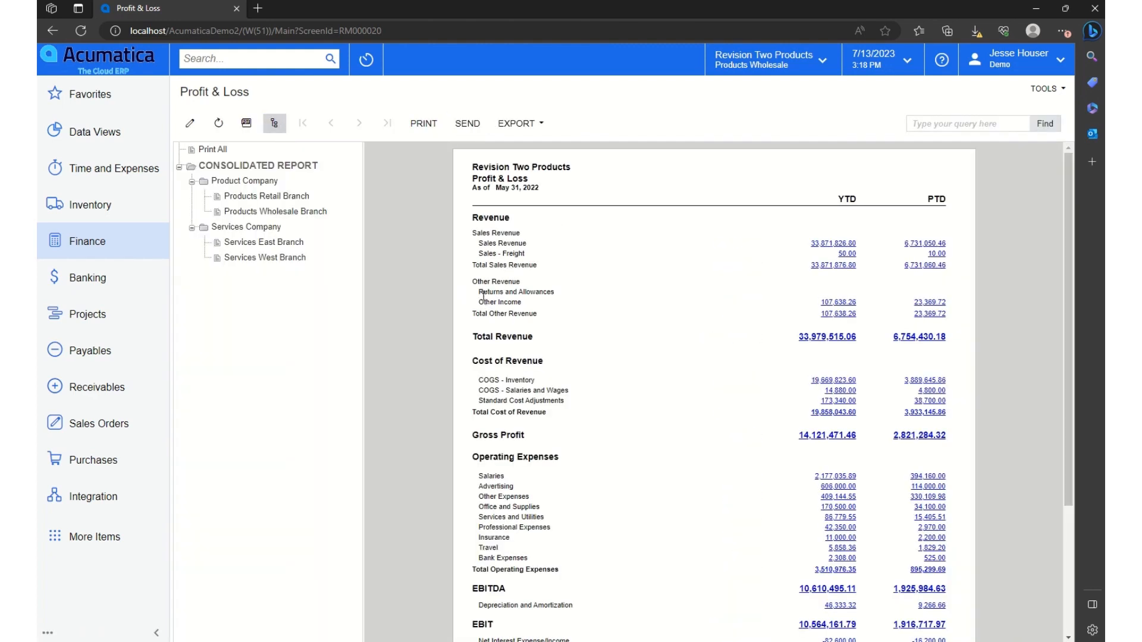
{"action": "left_click", "coordinate": [266, 197]}
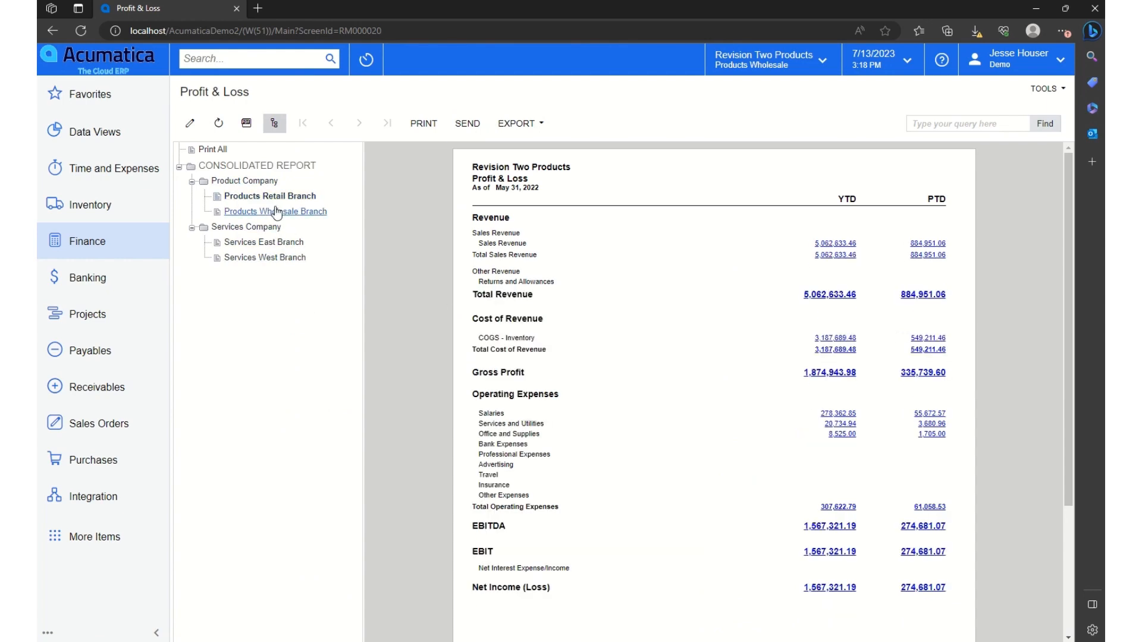
{"action": "left_click", "coordinate": [250, 166]}
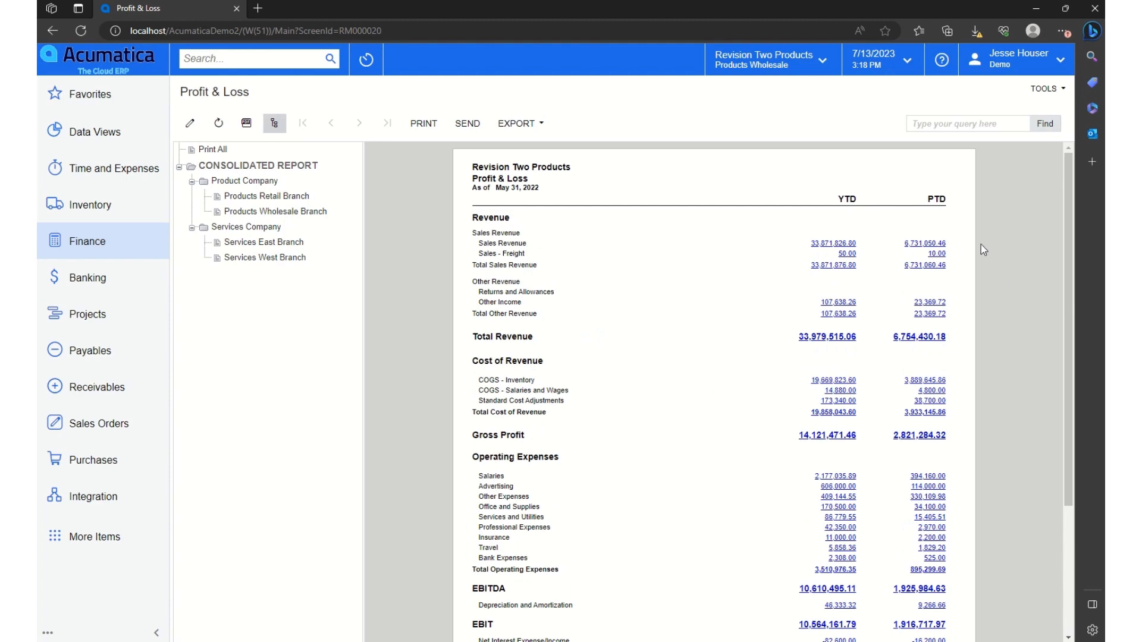
Step: Drill down from the PTD Sales Revenue amount to the first account 40000 line's details, and return to the Profit & Loss
{"action": "left_click", "coordinate": [919, 242]}
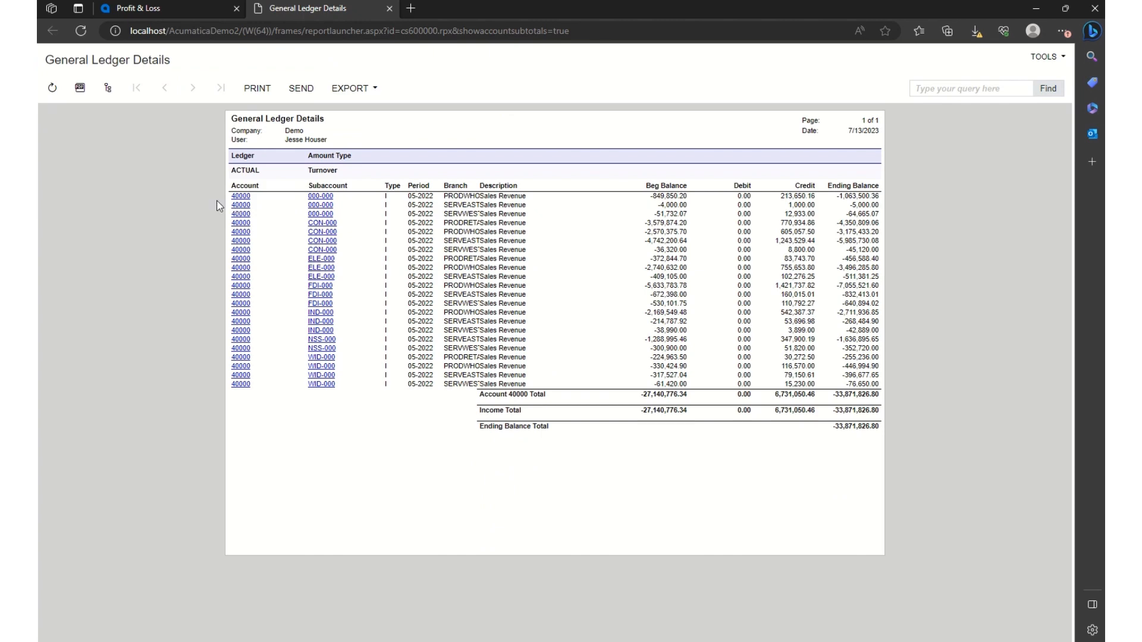
{"action": "left_click", "coordinate": [241, 197]}
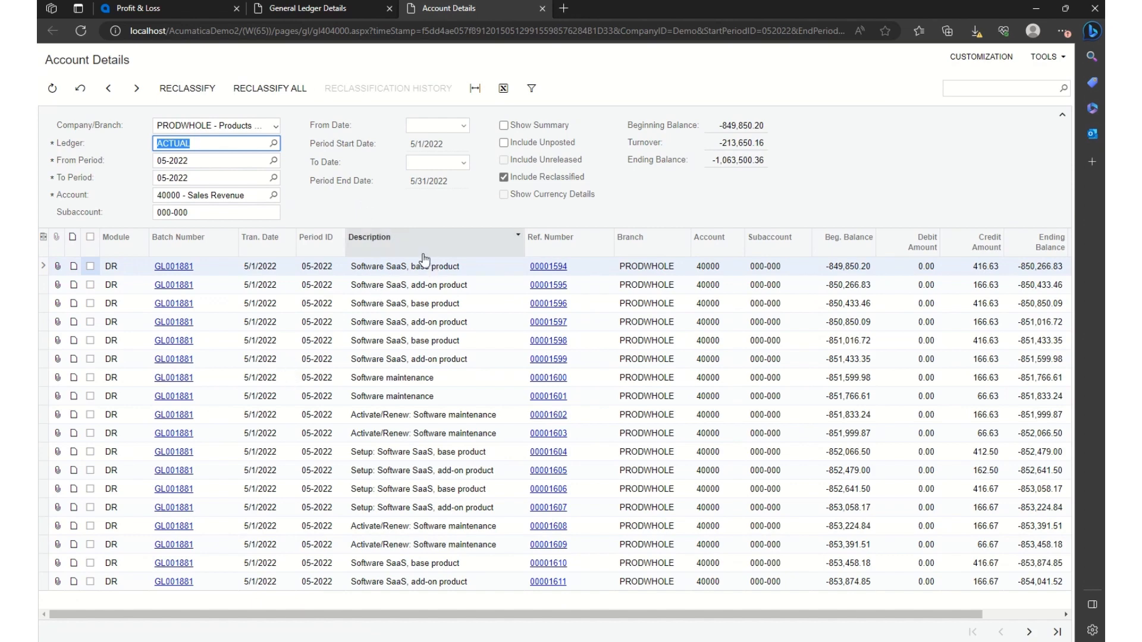
{"action": "left_click", "coordinate": [542, 8]}
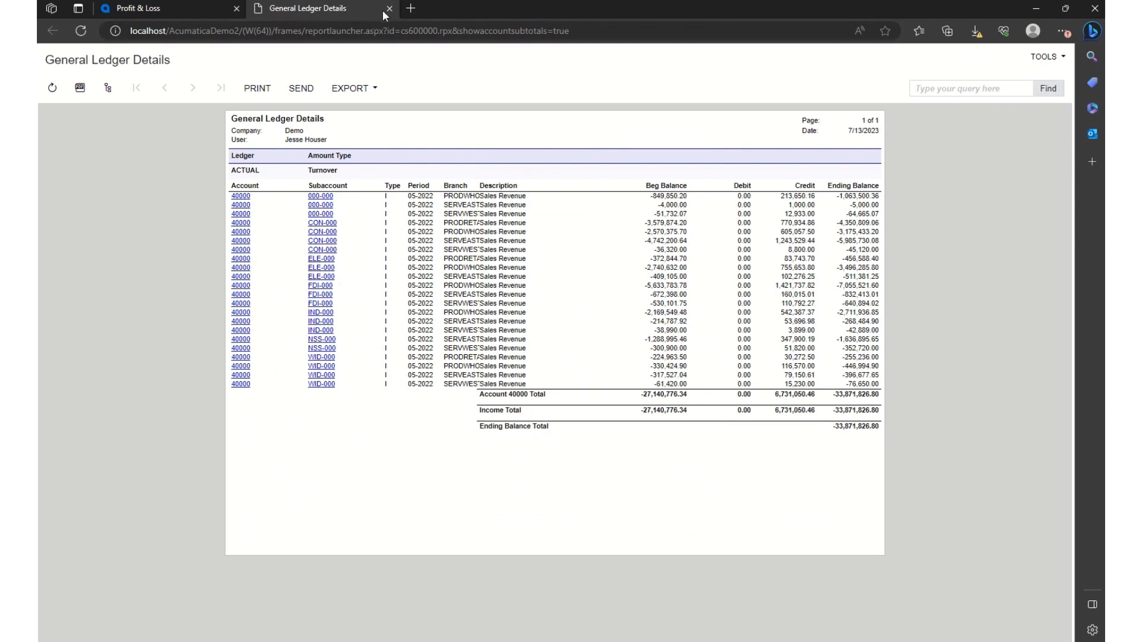
{"action": "left_click", "coordinate": [390, 9]}
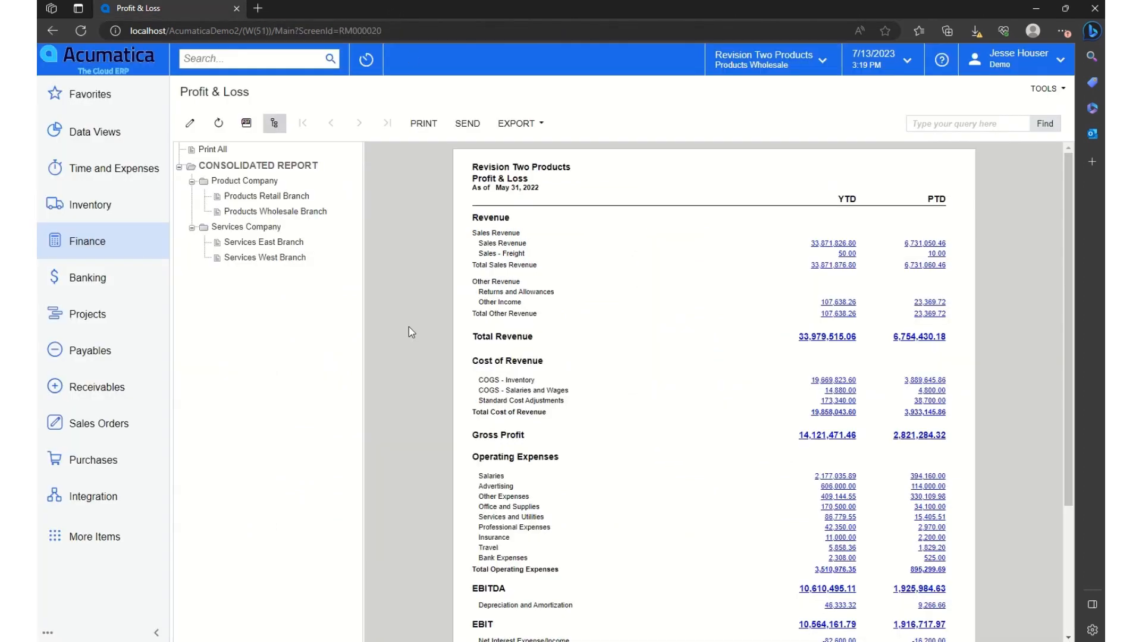
Step: Open the Budgets screen, and go on to the Budget Configuration screen
{"action": "left_click", "coordinate": [99, 241]}
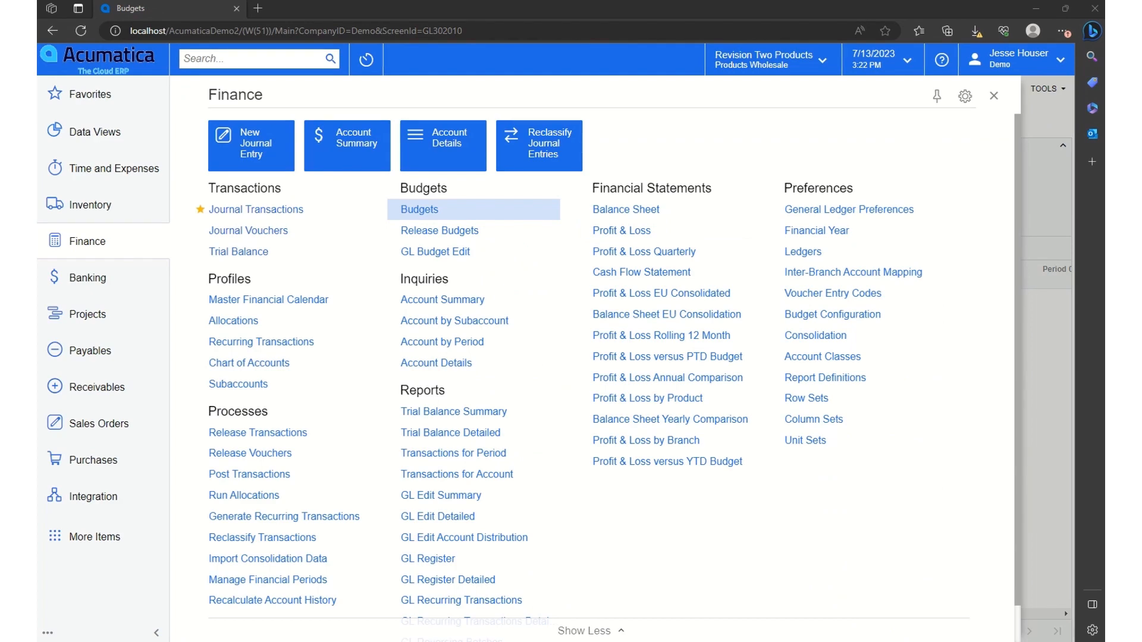
{"action": "left_click", "coordinate": [439, 212]}
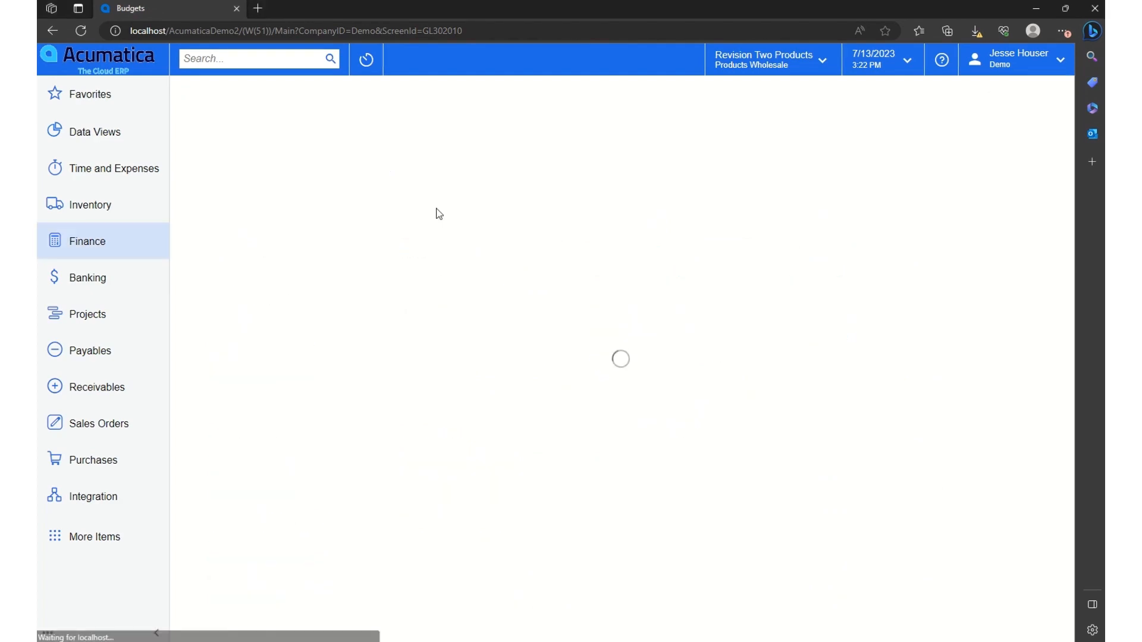
{"action": "left_click", "coordinate": [81, 246]}
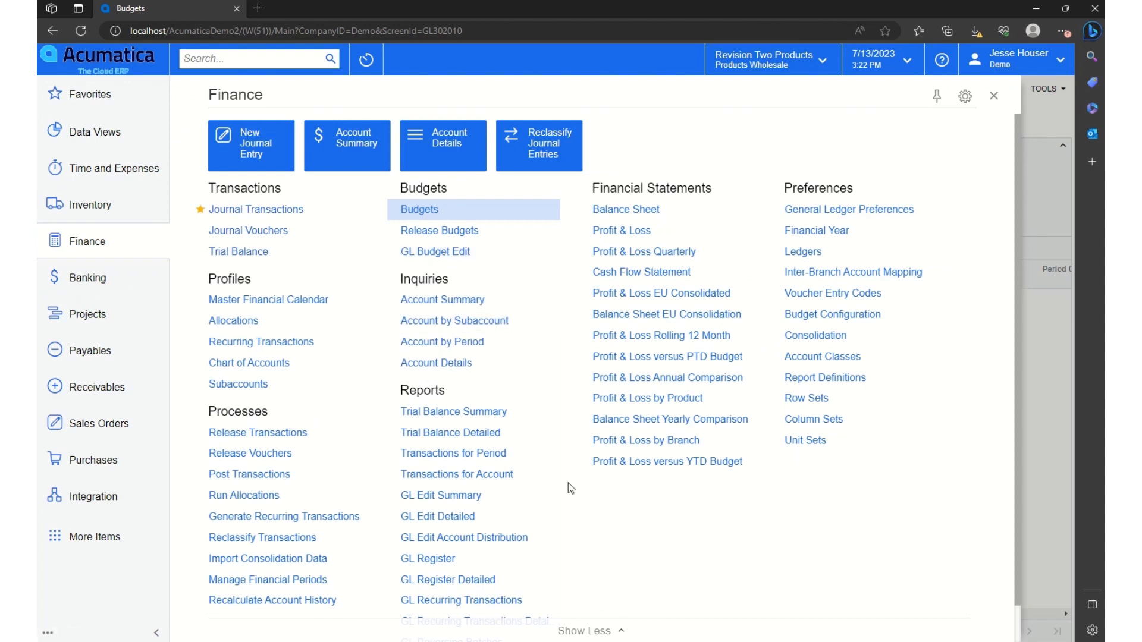
{"action": "left_click", "coordinate": [858, 319]}
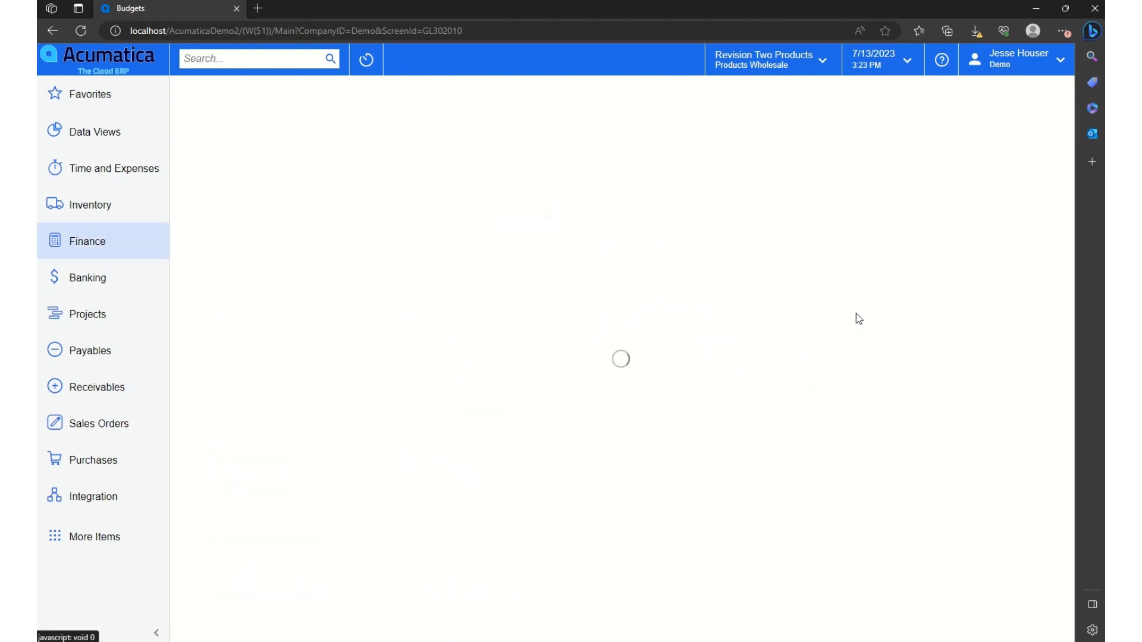
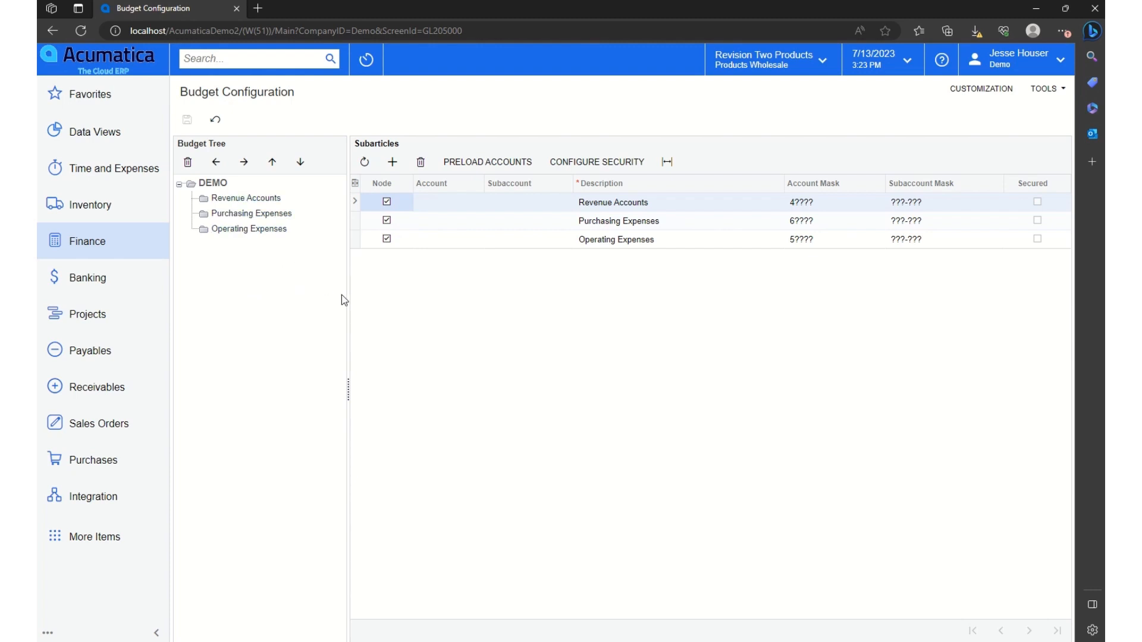
Step: View the subarticles of the Revenue Accounts, Purchasing Expenses and Operating Expenses nodes, and return to the Budgets screen
{"action": "left_click", "coordinate": [248, 200]}
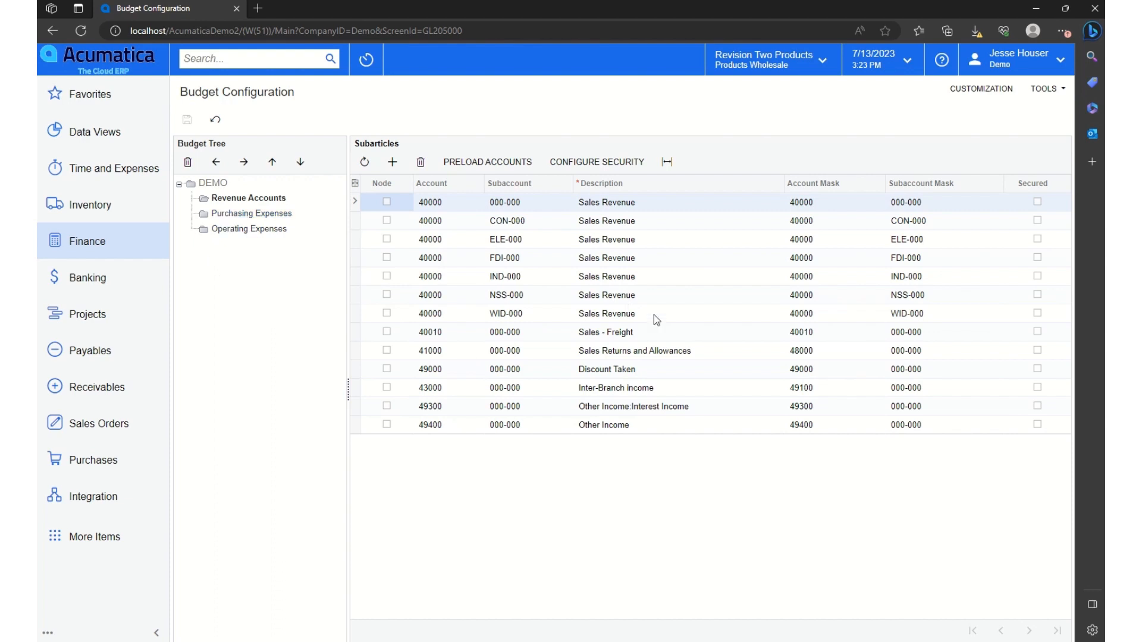
{"action": "left_click", "coordinate": [244, 213]}
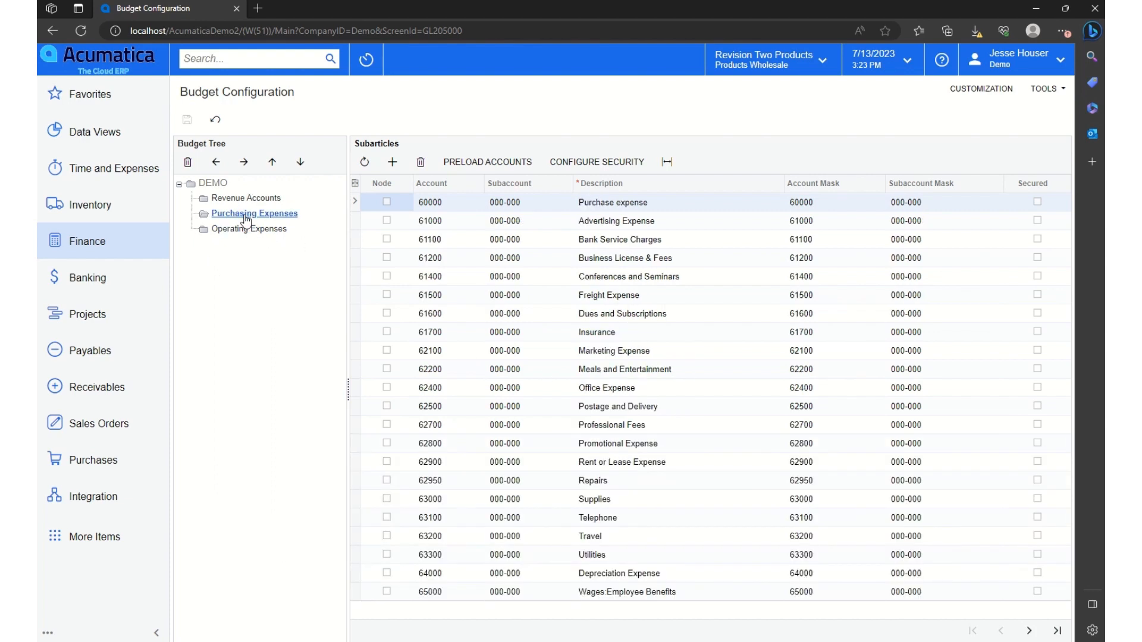
{"action": "left_click", "coordinate": [244, 229]}
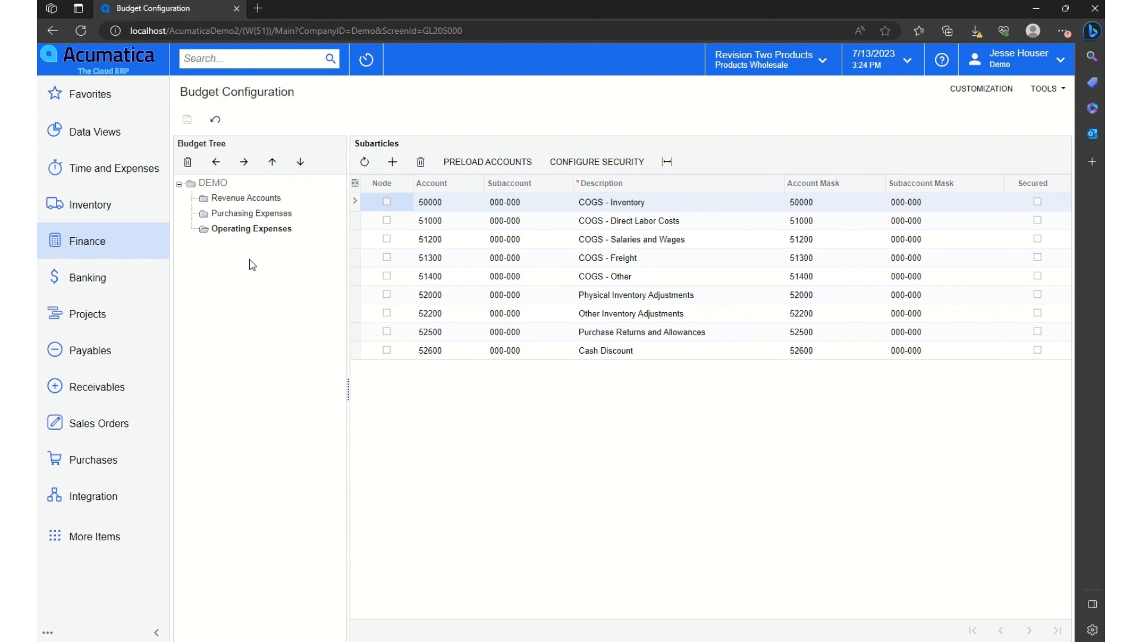
{"action": "left_click", "coordinate": [89, 247]}
{"action": "left_click", "coordinate": [428, 210]}
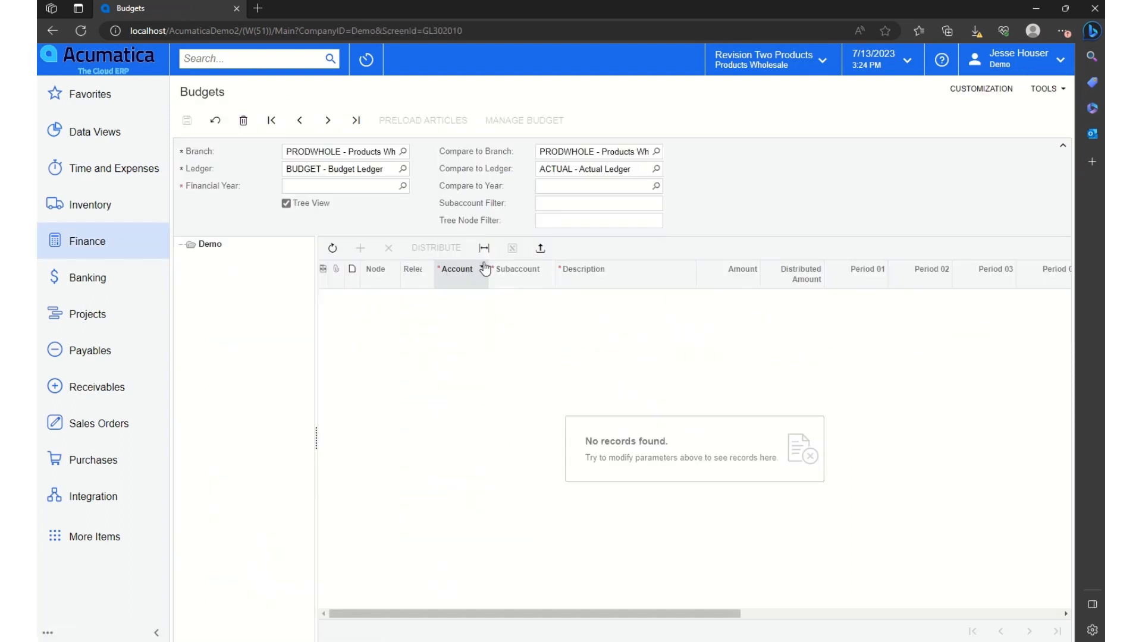
Step: Create a budget for financial year 2023 in the BUDGET ledger, preloading the tree from the budget configuration
{"action": "left_click", "coordinate": [365, 186]}
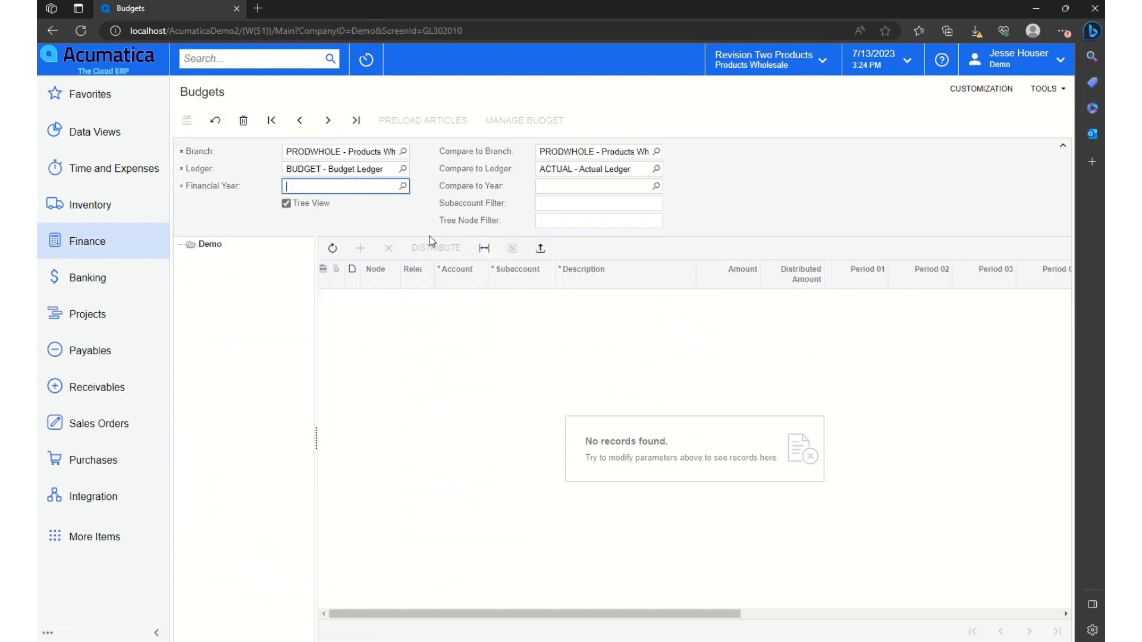
{"action": "type", "text": "2023"}
{"action": "key", "text": "Tab"}
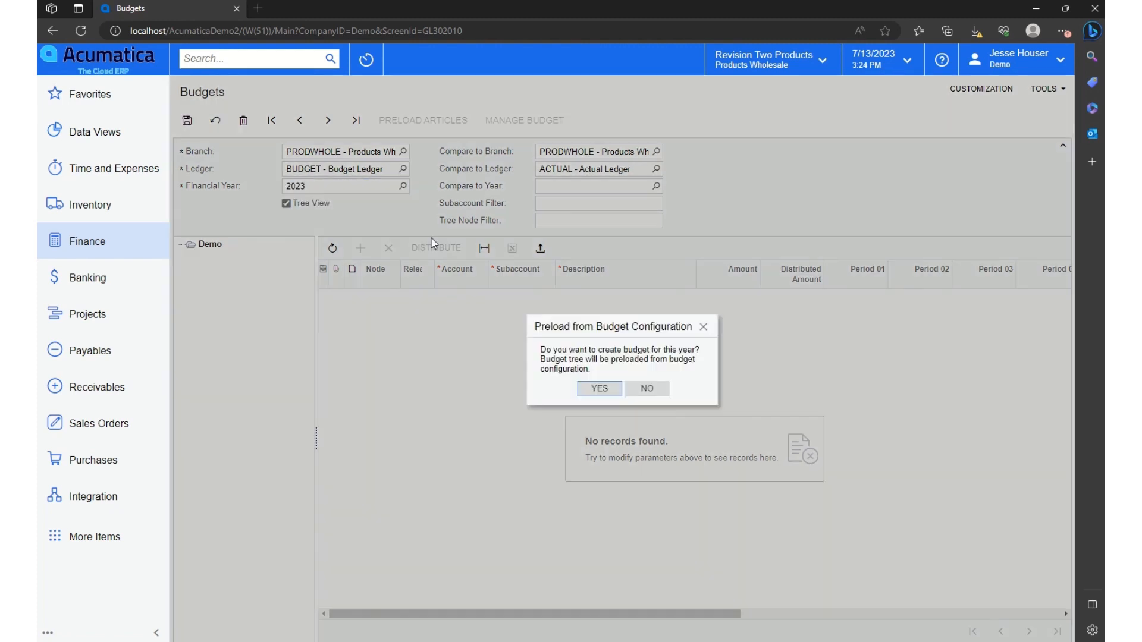
{"action": "left_click", "coordinate": [607, 392]}
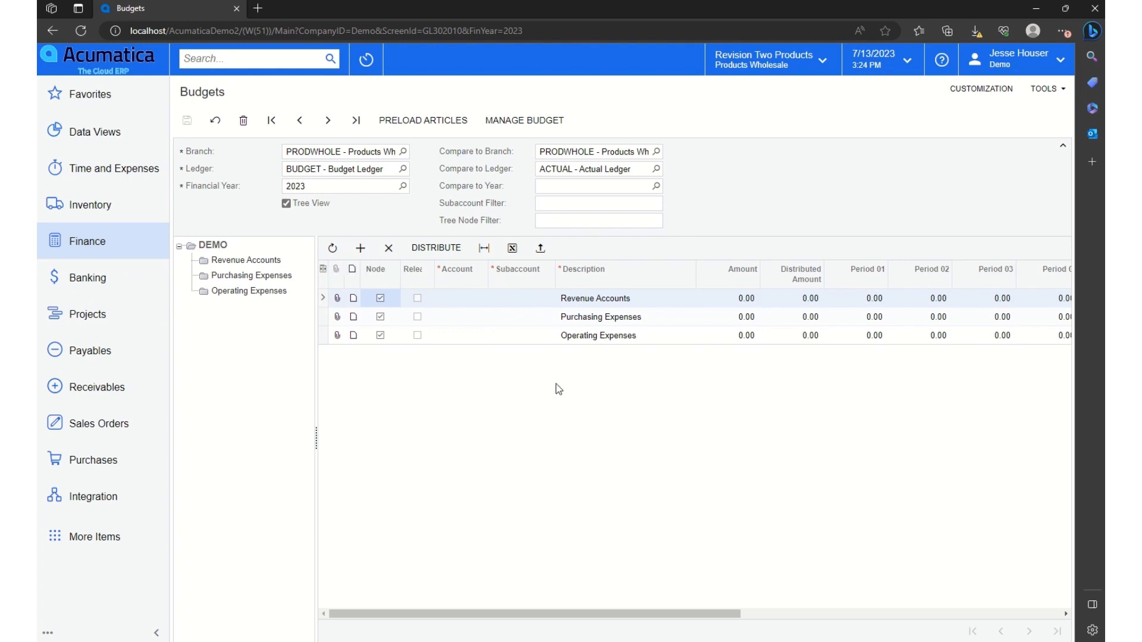
Step: Look at the file upload dialog for importing budget lines and close it
{"action": "left_click", "coordinate": [540, 249]}
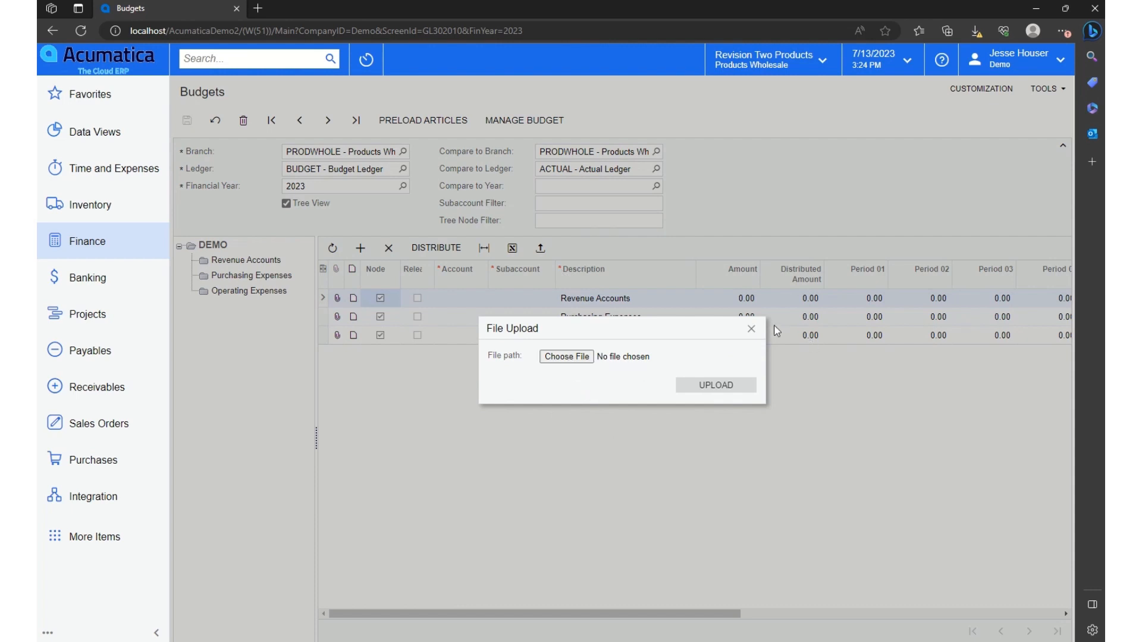
{"action": "left_click", "coordinate": [752, 329]}
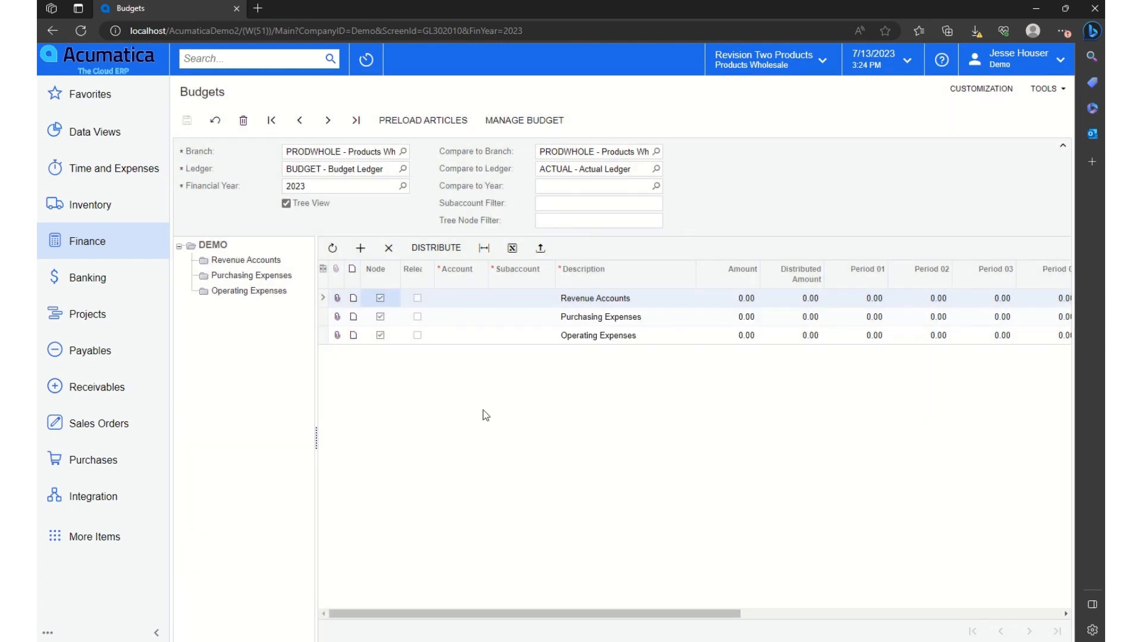
Step: Preload the Revenue Accounts articles from the ACTUAL ledger's 2023 year at a 115% multiplier, updating existing articles and loading nonexistent ones
{"action": "left_click", "coordinate": [237, 260]}
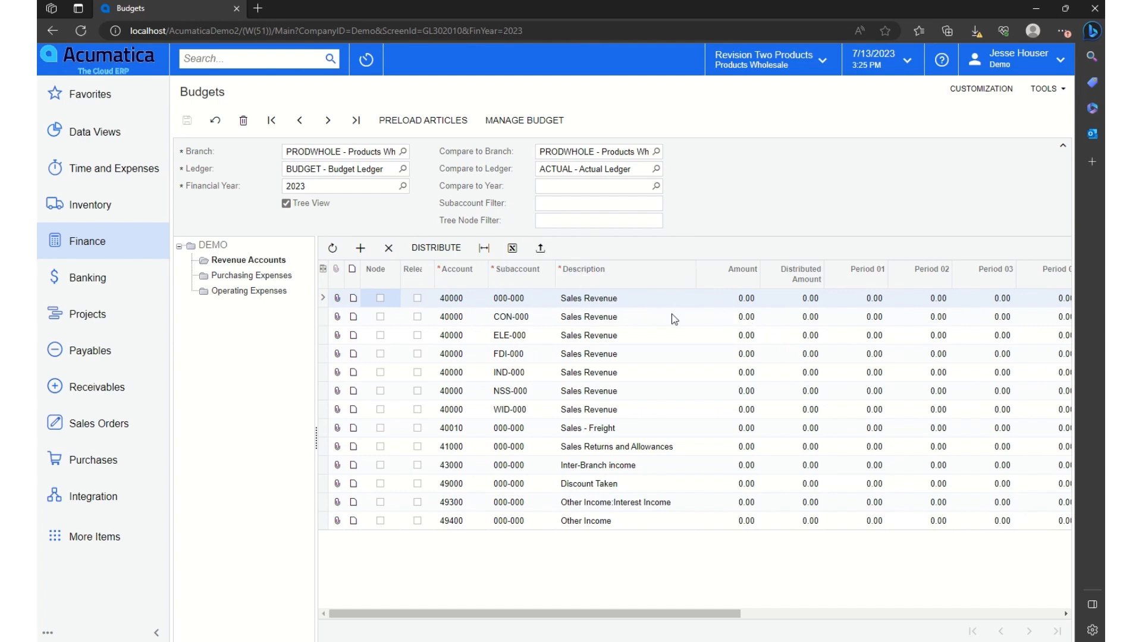
{"action": "left_click", "coordinate": [423, 121]}
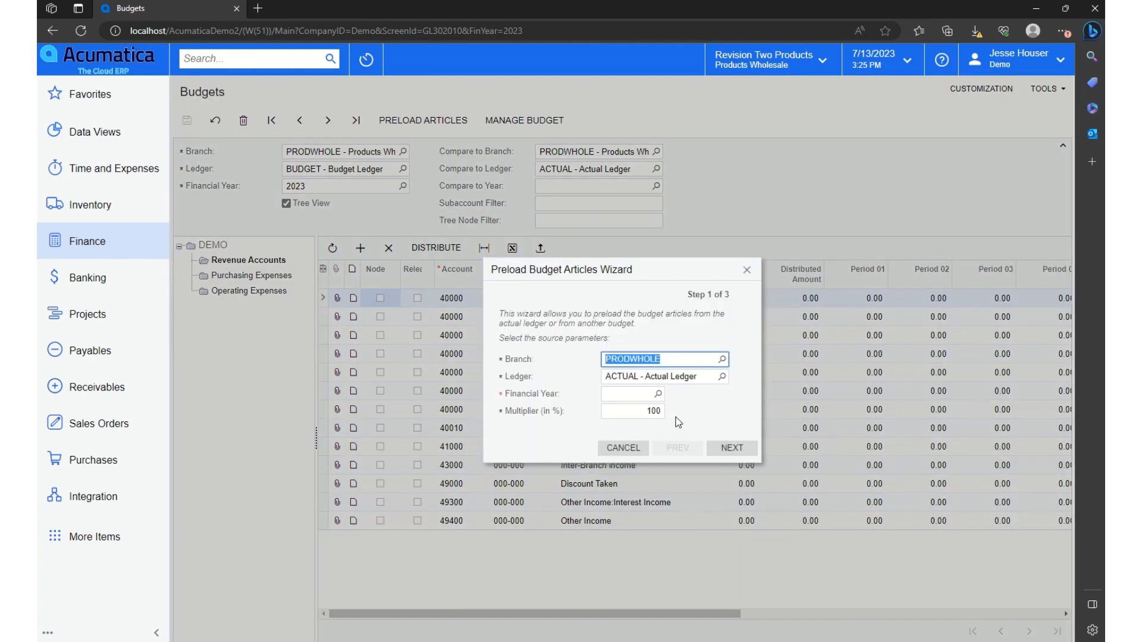
{"action": "left_click", "coordinate": [653, 395]}
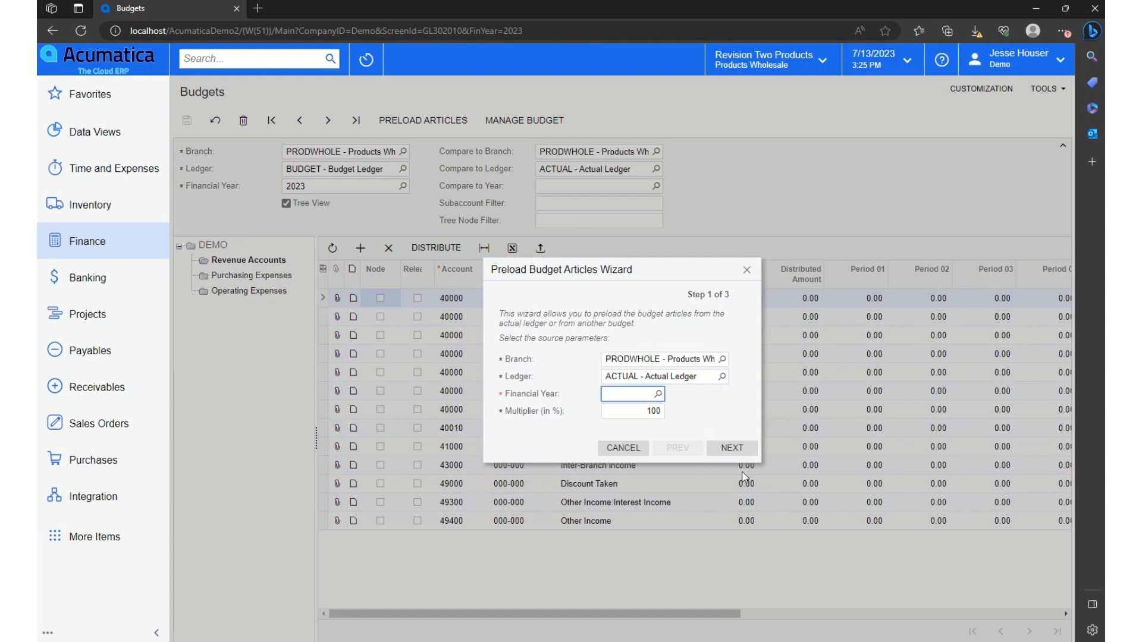
{"action": "type", "text": "2023"}
{"action": "key", "text": "Tab"}
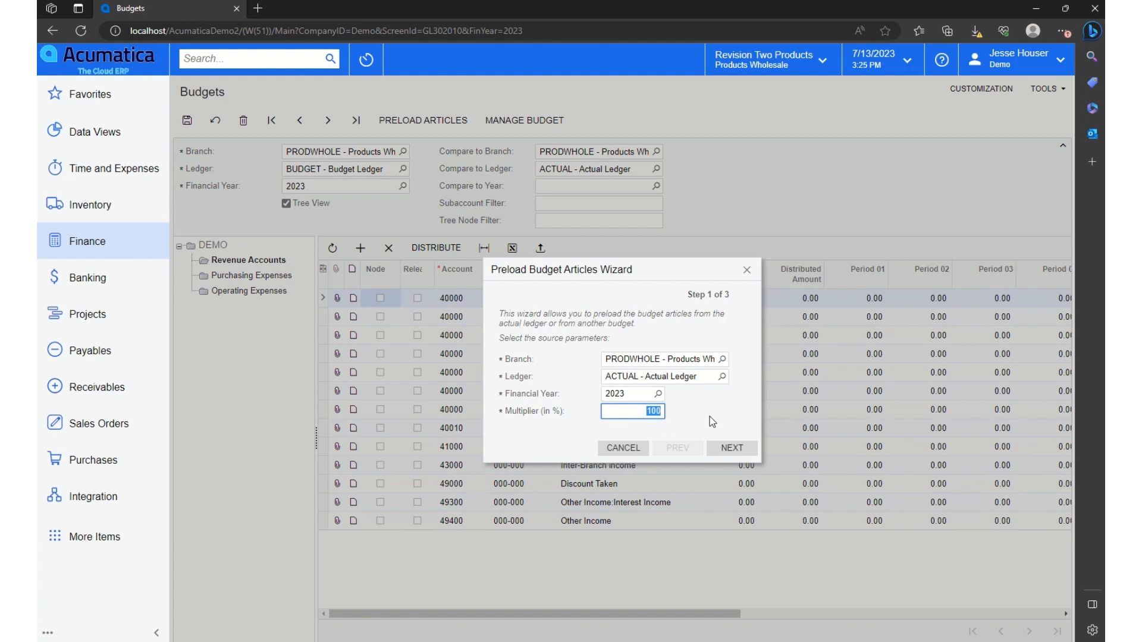
{"action": "type", "text": "5"}
{"action": "key", "text": "Tab"}
{"action": "left_click", "coordinate": [727, 450]}
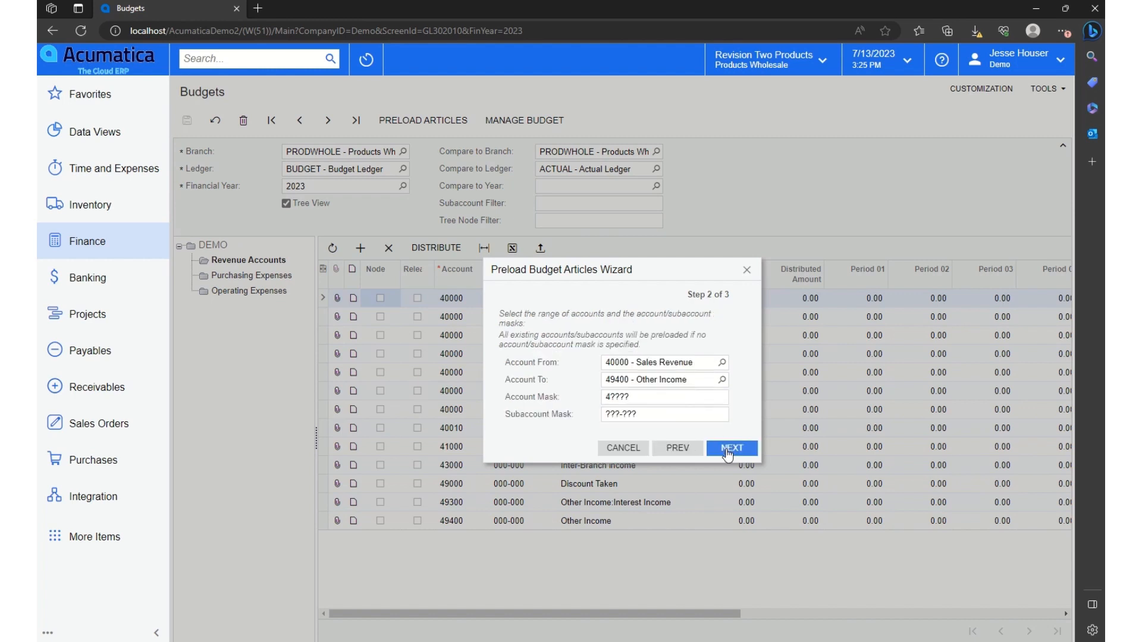
{"action": "left_click", "coordinate": [727, 450]}
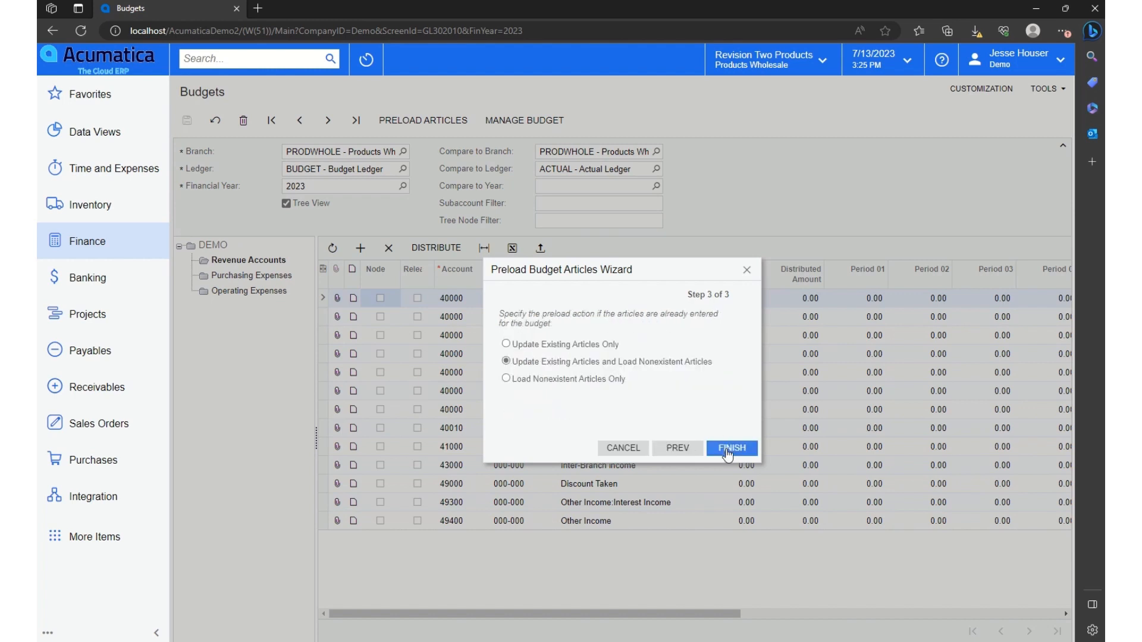
{"action": "left_click", "coordinate": [727, 450]}
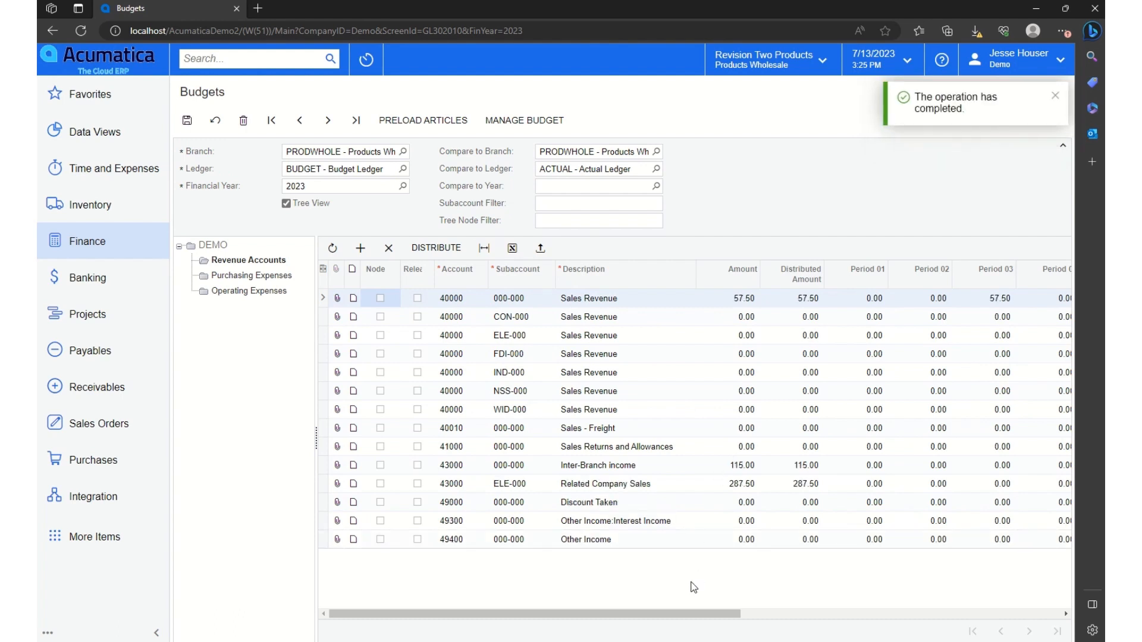
Step: Preload the Revenue Accounts articles from financial year 2022 at the 115% multiplier, and review the amounts across all periods
{"action": "left_click_drag", "start_coordinate": [661, 616], "coordinate": [536, 615]}
{"action": "left_click", "coordinate": [423, 120]}
{"action": "left_click", "coordinate": [623, 395]}
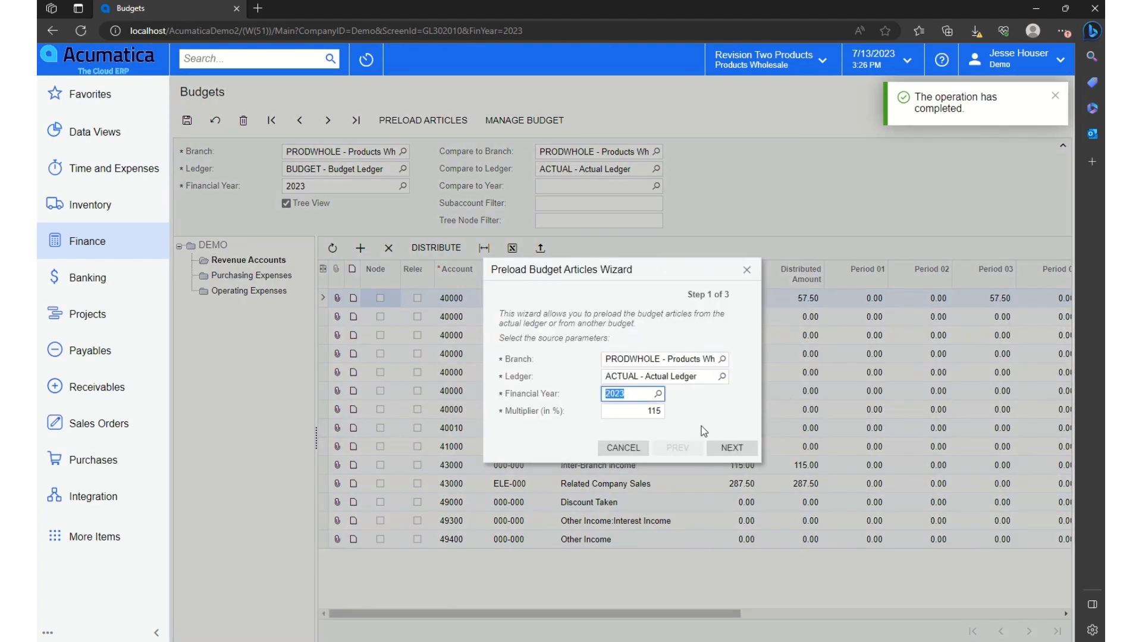
{"action": "type", "text": "2022"}
{"action": "key", "text": "Tab"}
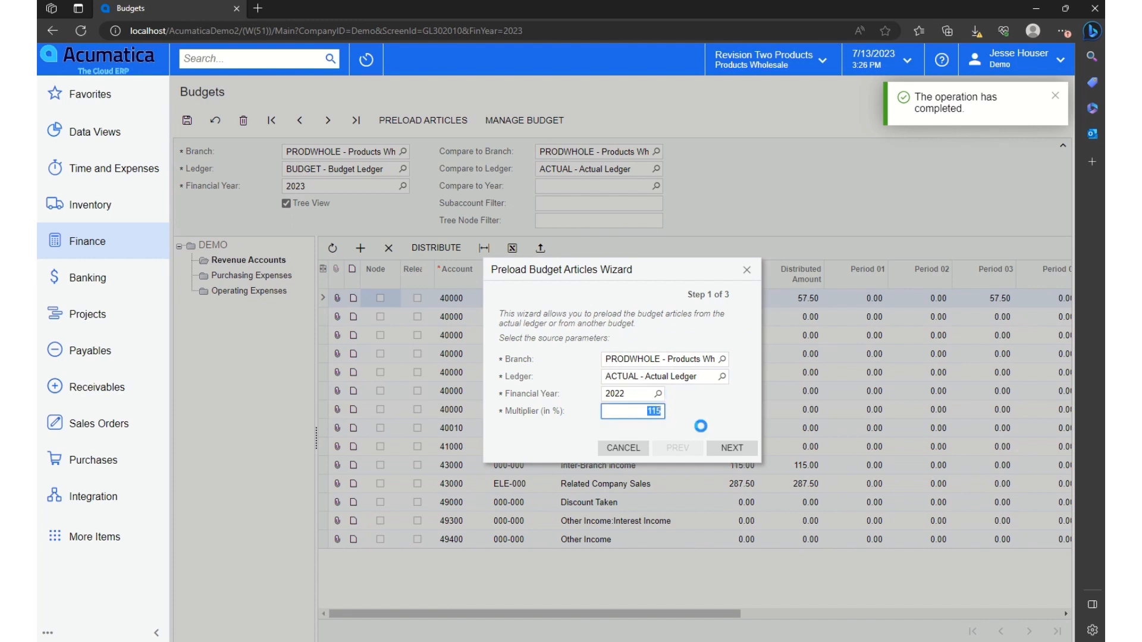
{"action": "left_click", "coordinate": [731, 448]}
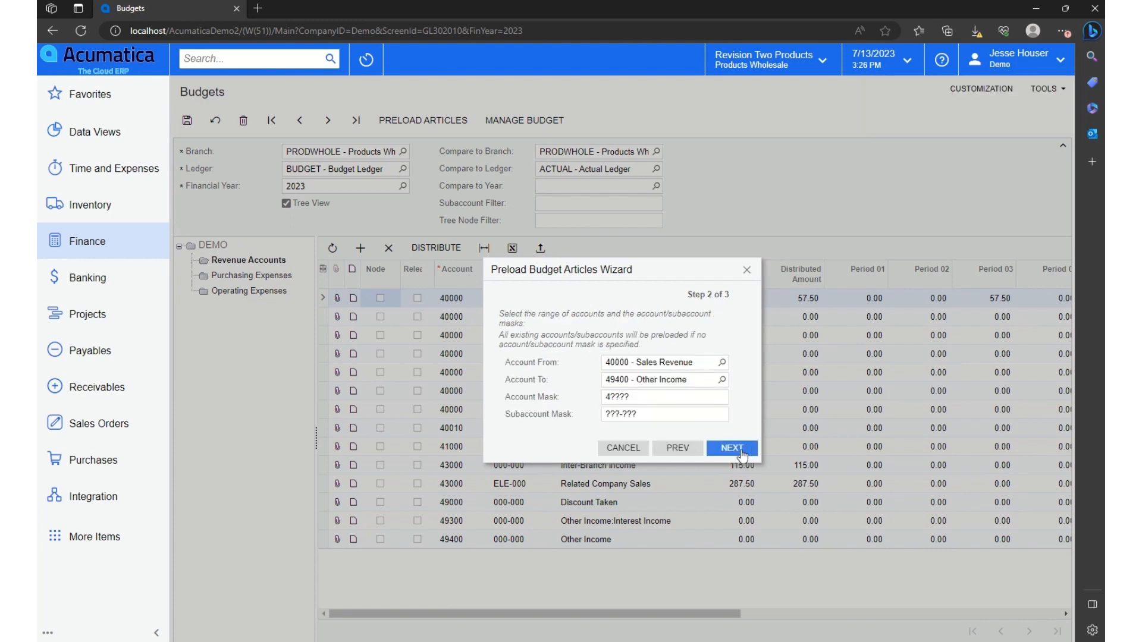
{"action": "left_click", "coordinate": [732, 449]}
{"action": "left_click", "coordinate": [731, 449]}
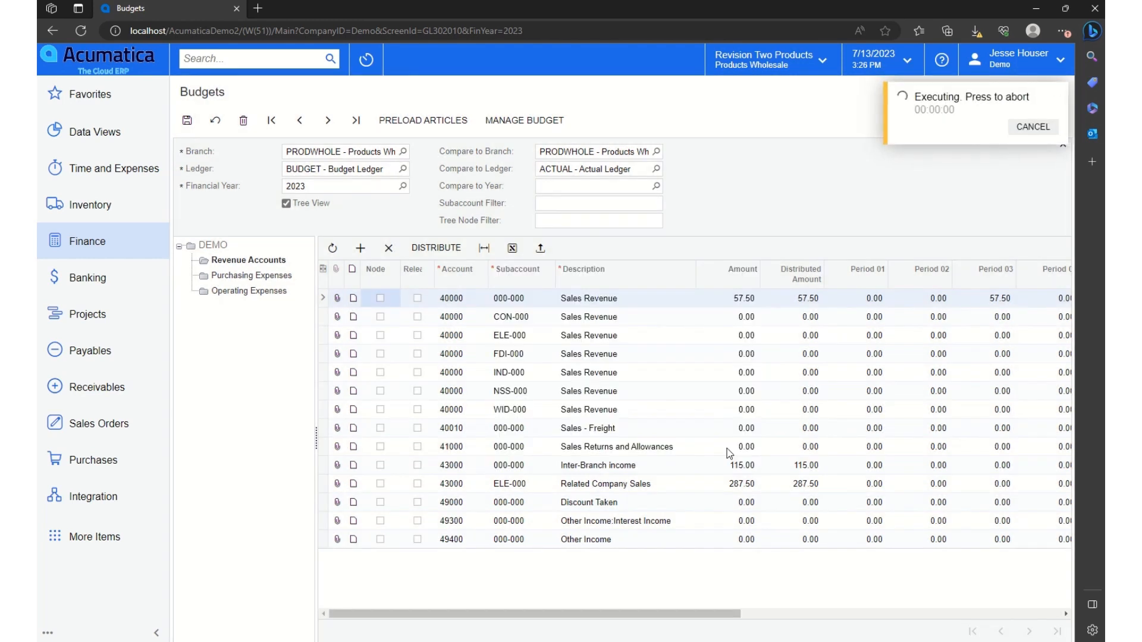
{"action": "left_click_drag", "start_coordinate": [651, 615], "coordinate": [517, 623]}
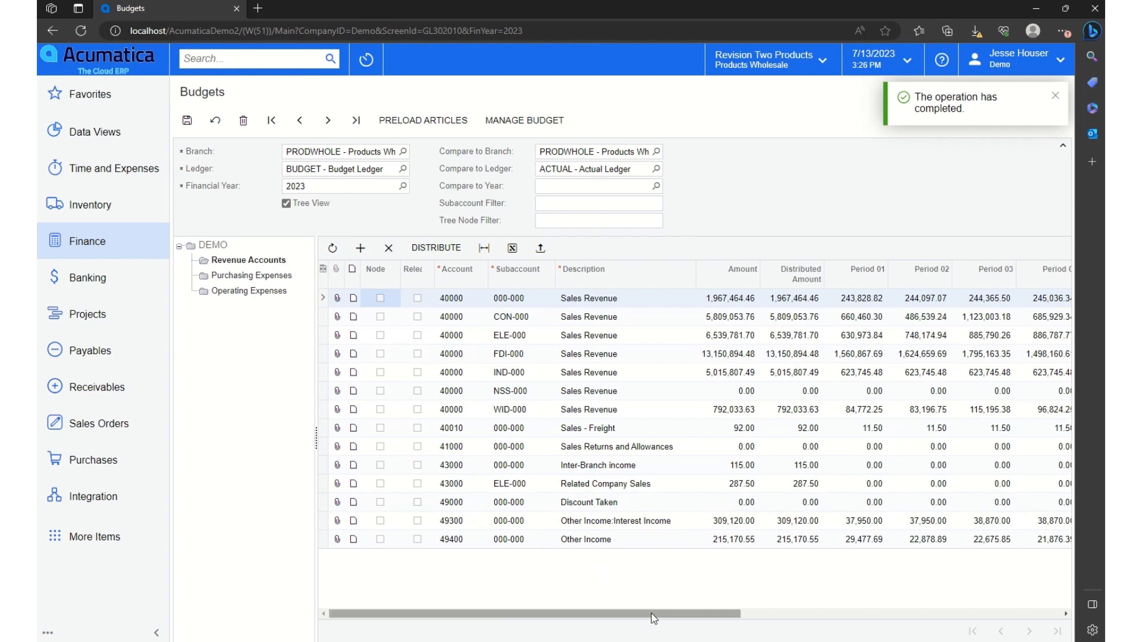
{"action": "left_click_drag", "start_coordinate": [652, 615], "coordinate": [997, 594]}
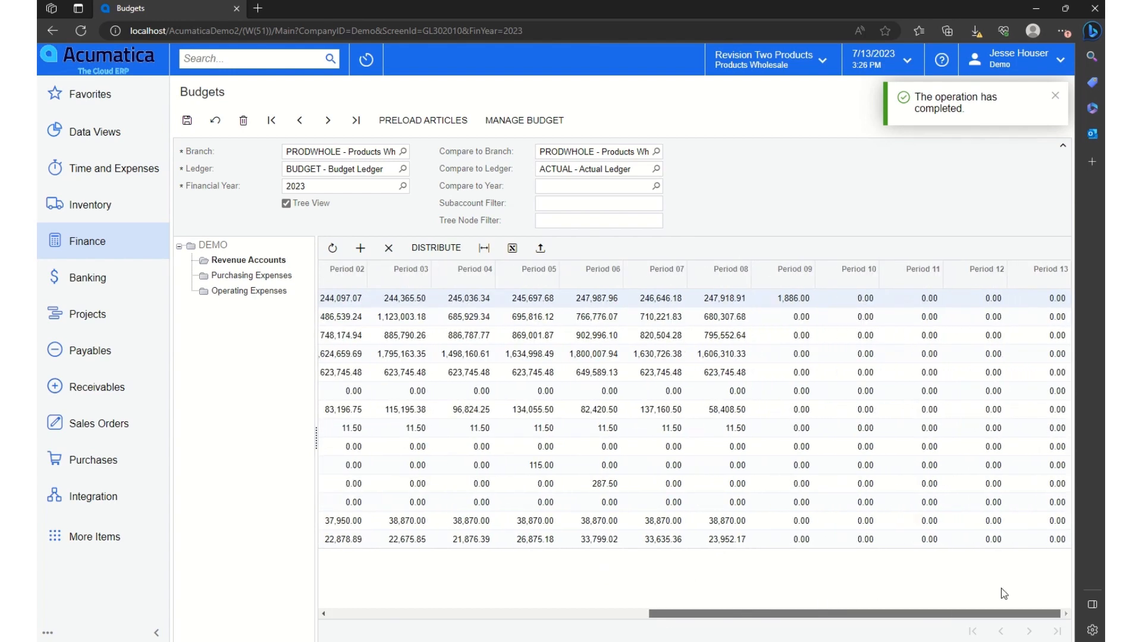
{"action": "left_click_drag", "start_coordinate": [938, 614], "coordinate": [588, 631]}
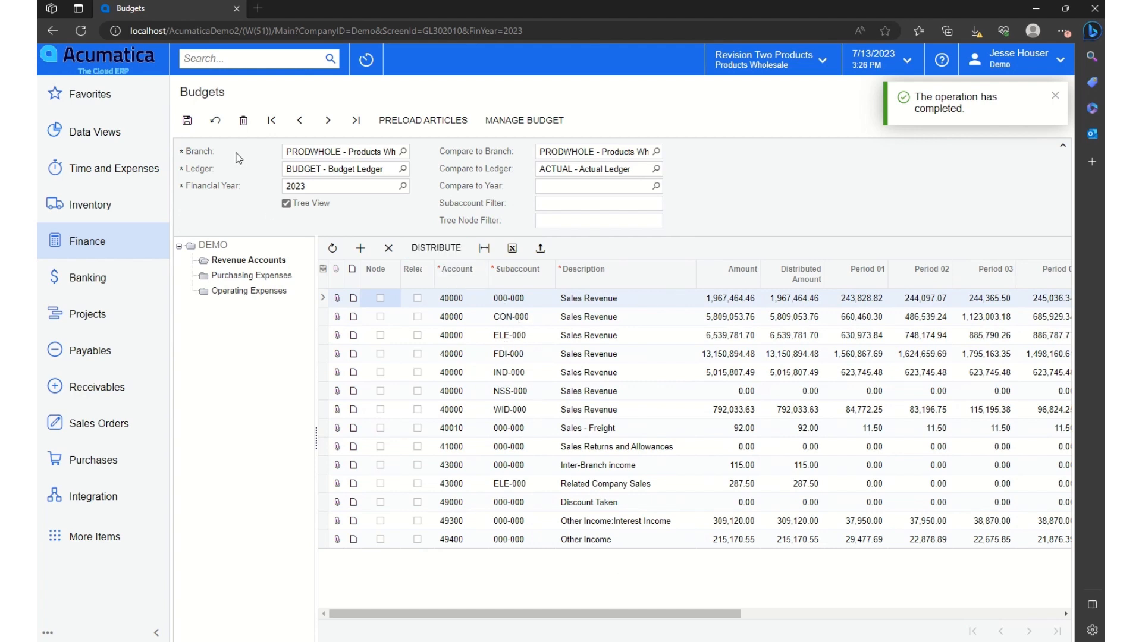
Step: Discard the unsaved preloaded amounts and delete the 2023 budget
{"action": "left_click", "coordinate": [217, 122]}
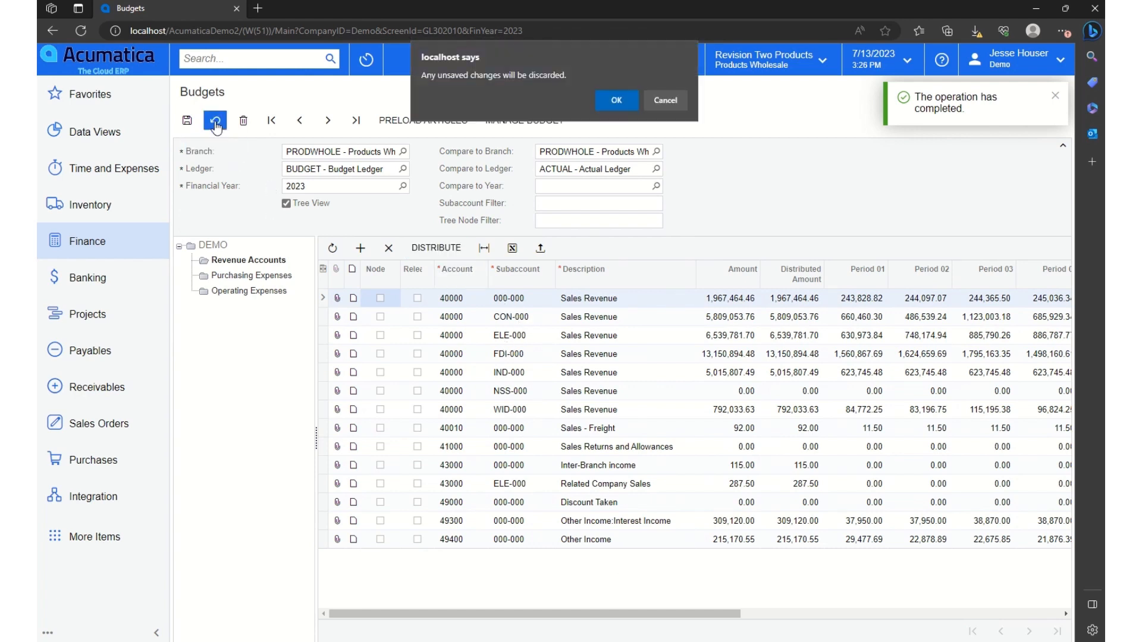
{"action": "left_click", "coordinate": [625, 96]}
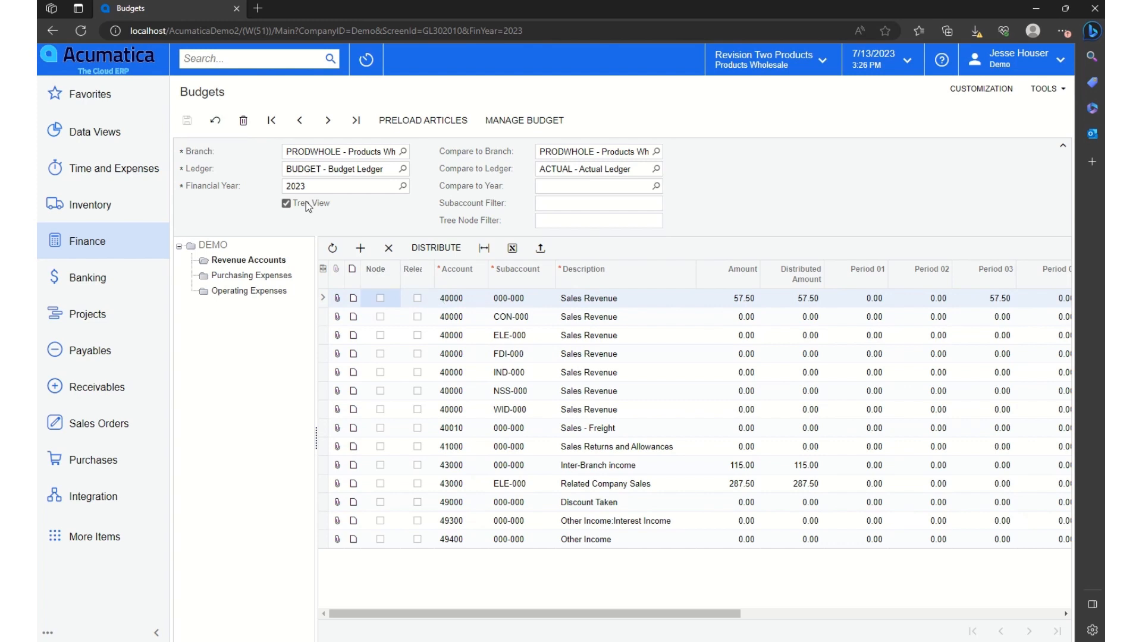
{"action": "left_click", "coordinate": [325, 192]}
{"action": "left_click", "coordinate": [245, 121]}
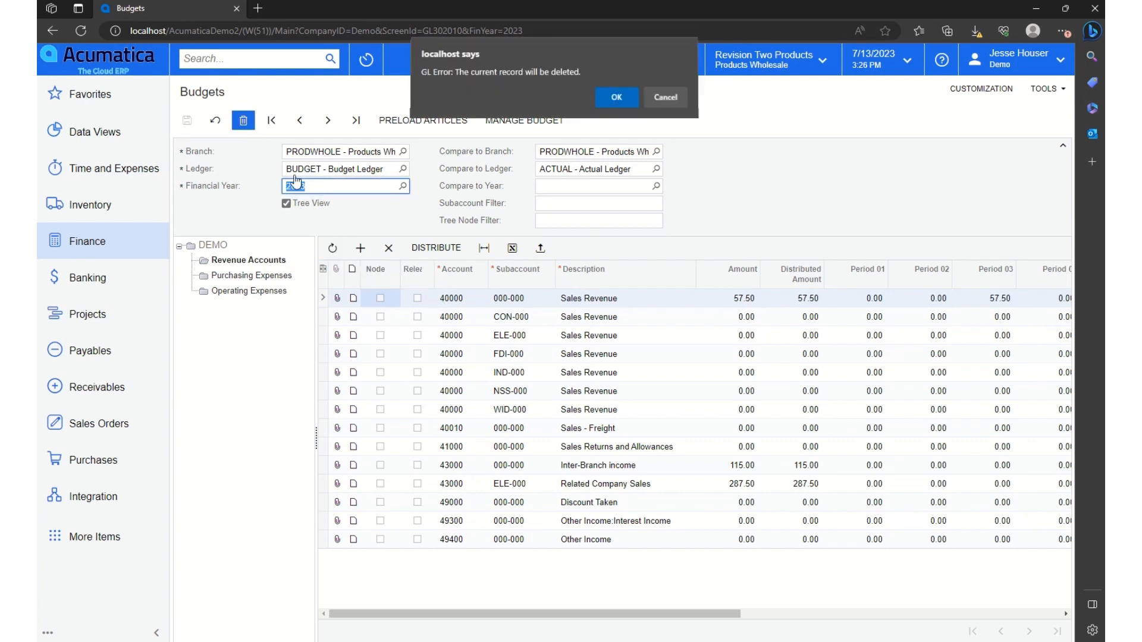
{"action": "left_click", "coordinate": [615, 100]}
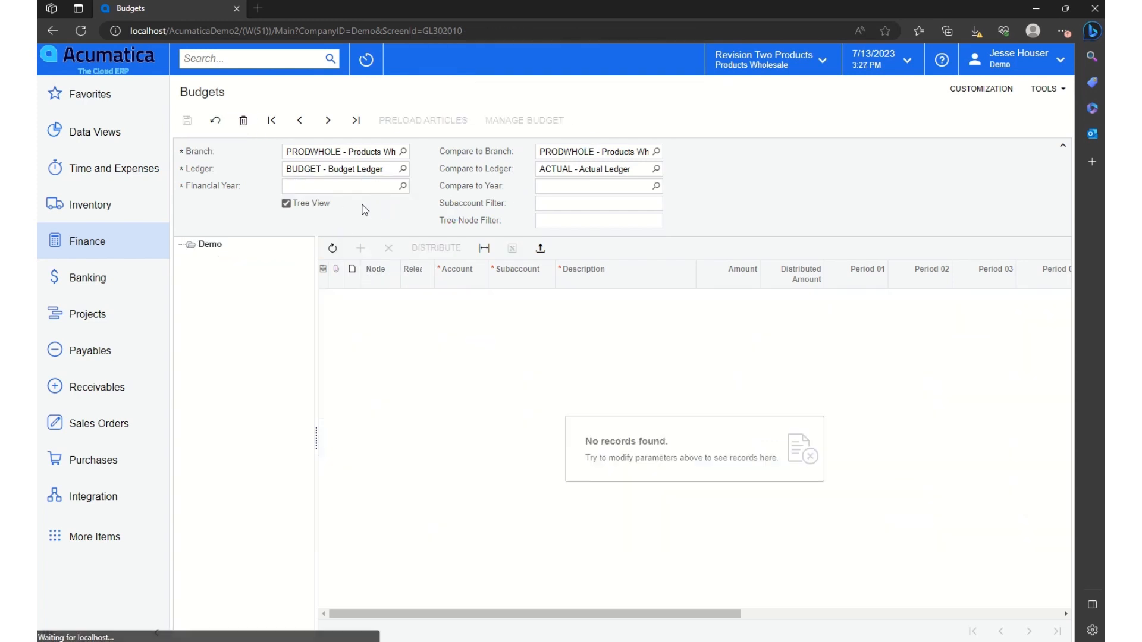
Step: Recreate the 2023 budget with its tree preloaded from the budget configuration
{"action": "type", "text": "2023"}
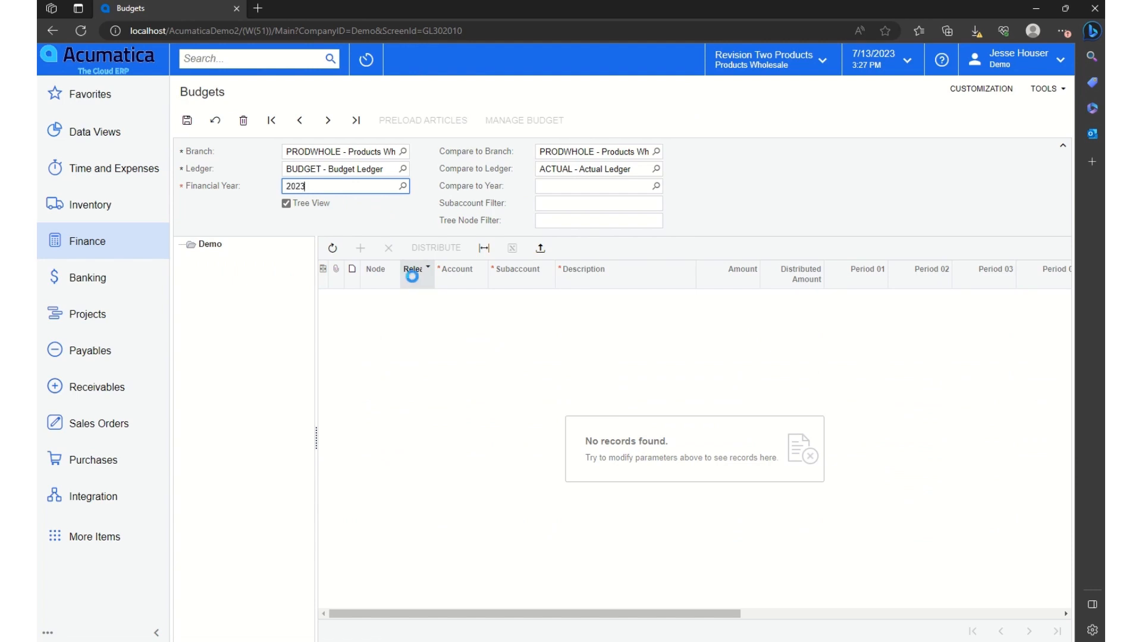
{"action": "key", "text": "Tab"}
{"action": "left_click", "coordinate": [598, 388]}
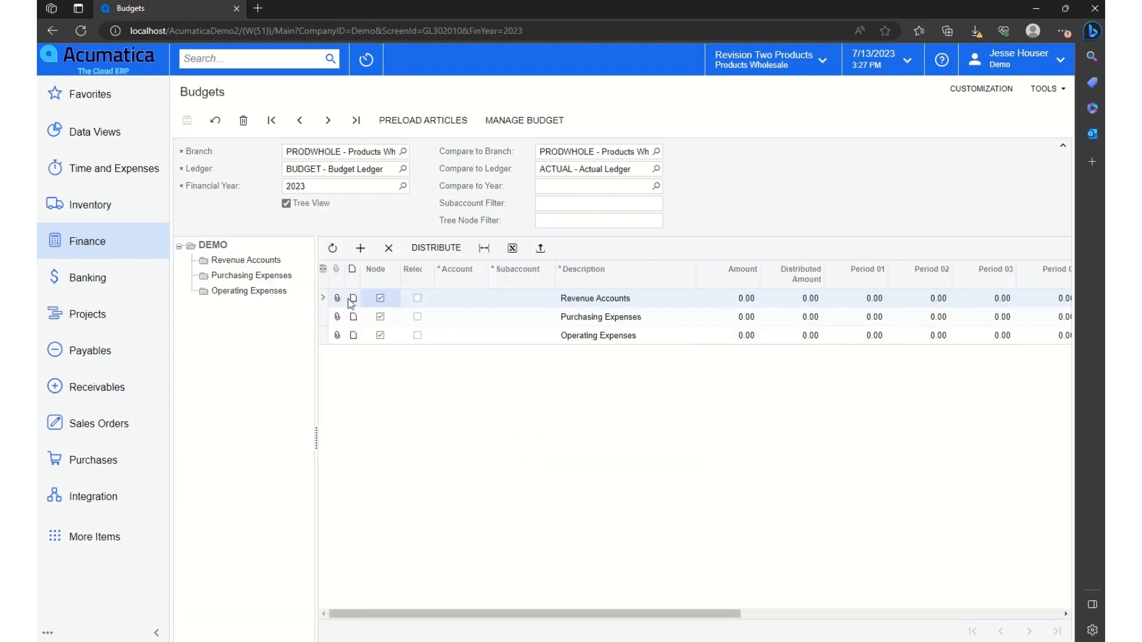
Step: Under Revenue Accounts, set account 40000's budget amounts to 1,200 for subaccount 000-000, 6,000 for CON-000 and 8,000 for ELE-000
{"action": "left_click", "coordinate": [237, 261]}
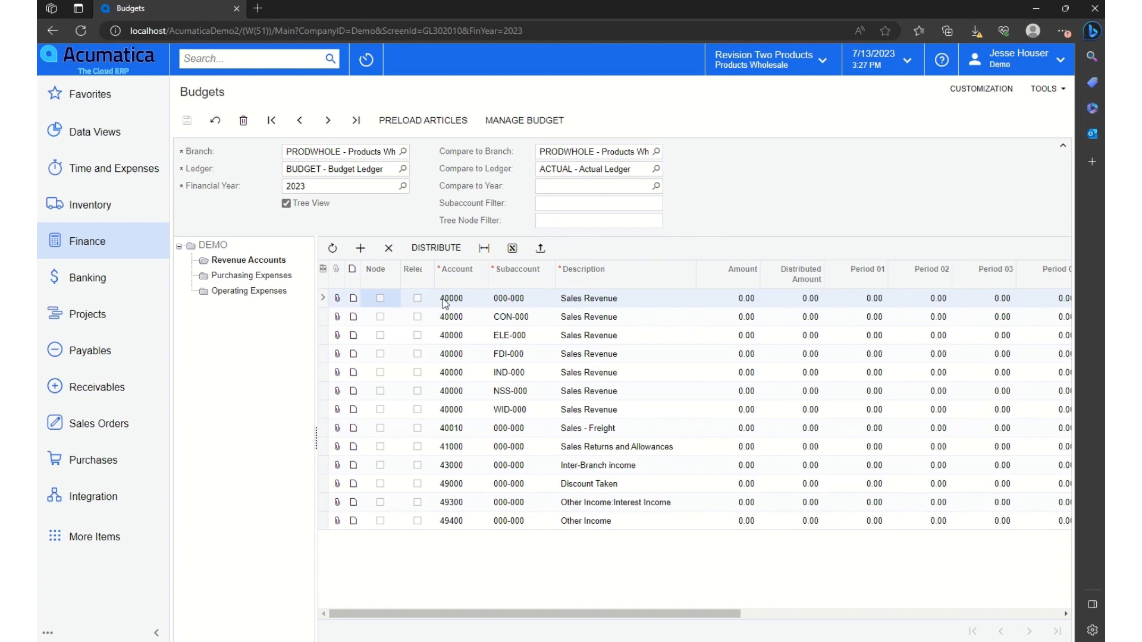
{"action": "left_click", "coordinate": [740, 298]}
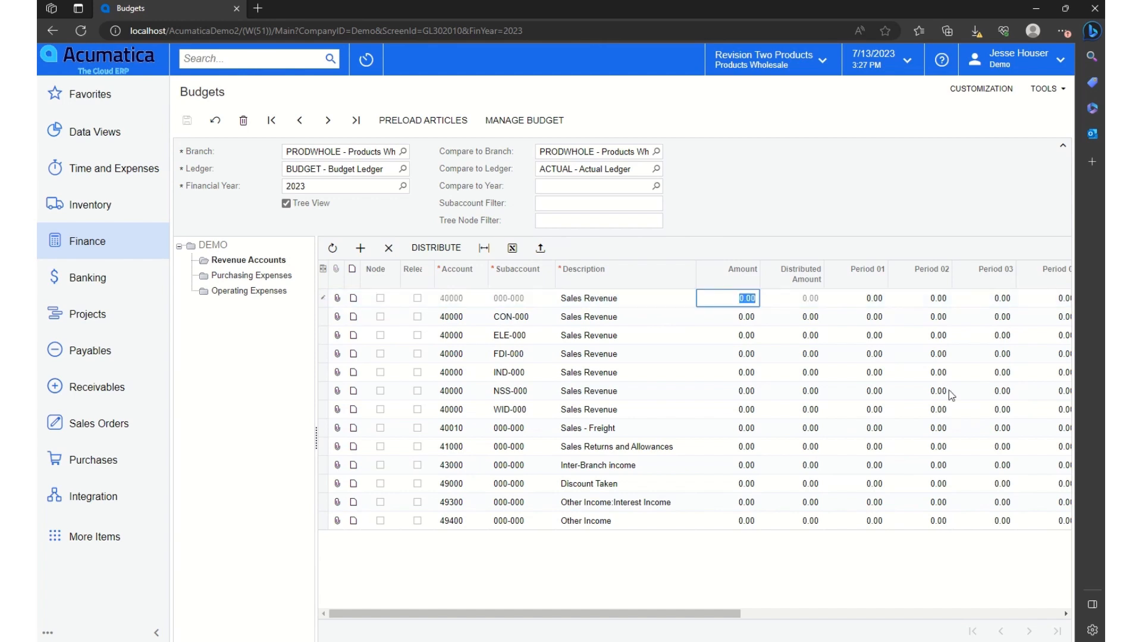
{"action": "type", "text": "1200"}
{"action": "key", "text": "Down"}
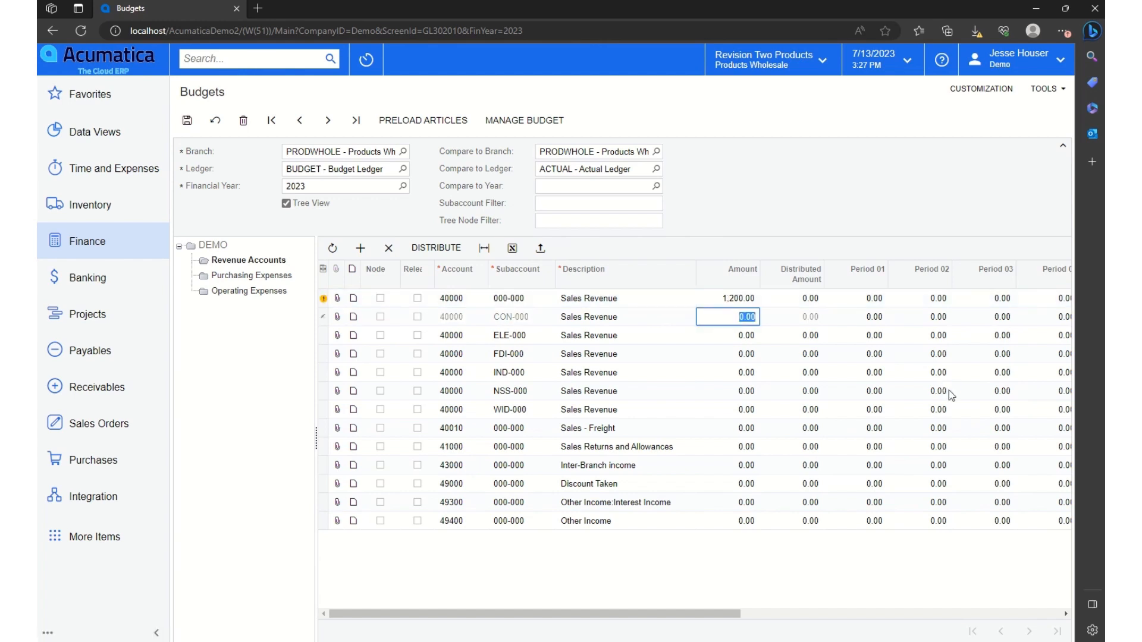
{"action": "type", "text": "6,00"}
{"action": "type", "text": "00"}
{"action": "key", "text": "Down"}
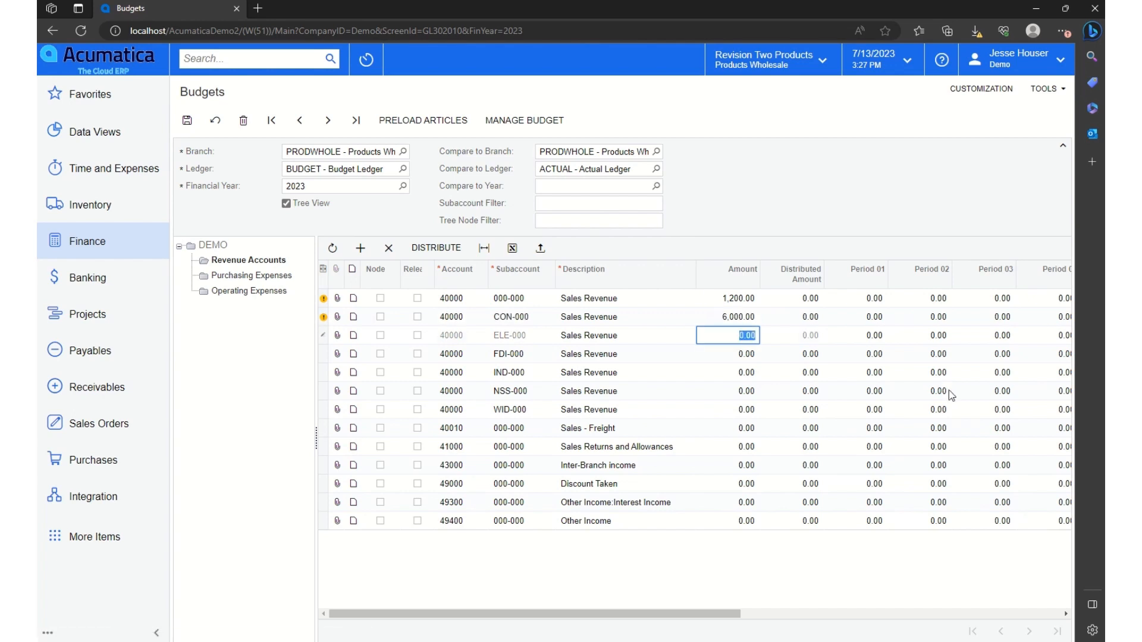
{"action": "type", "text": "8000"}
{"action": "key", "text": "Tab"}
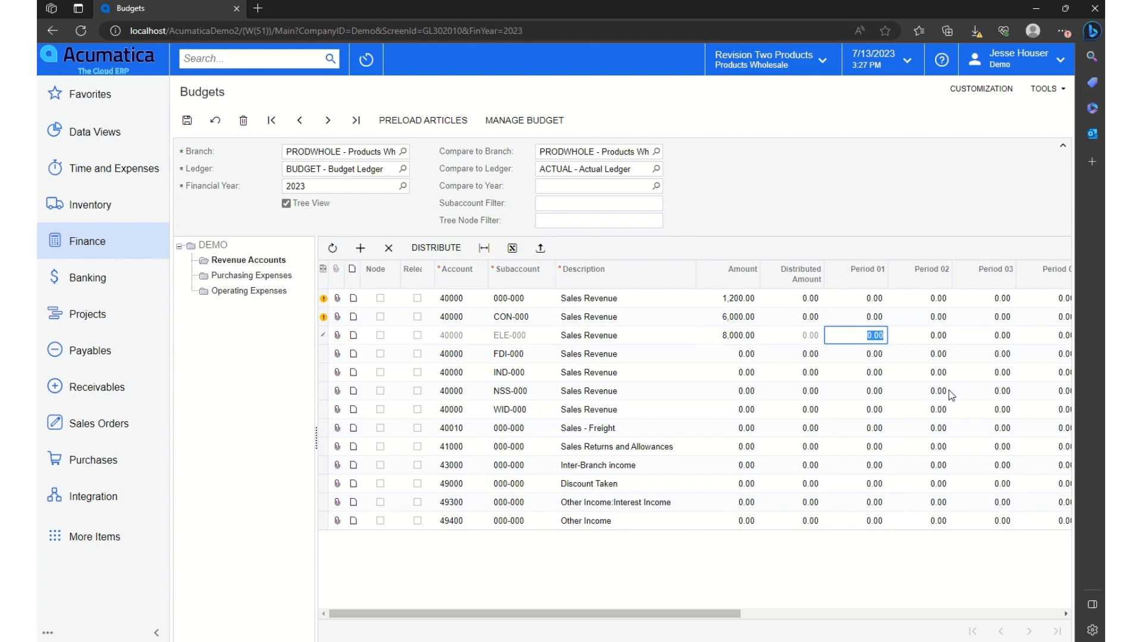
{"action": "left_click", "coordinate": [509, 298]}
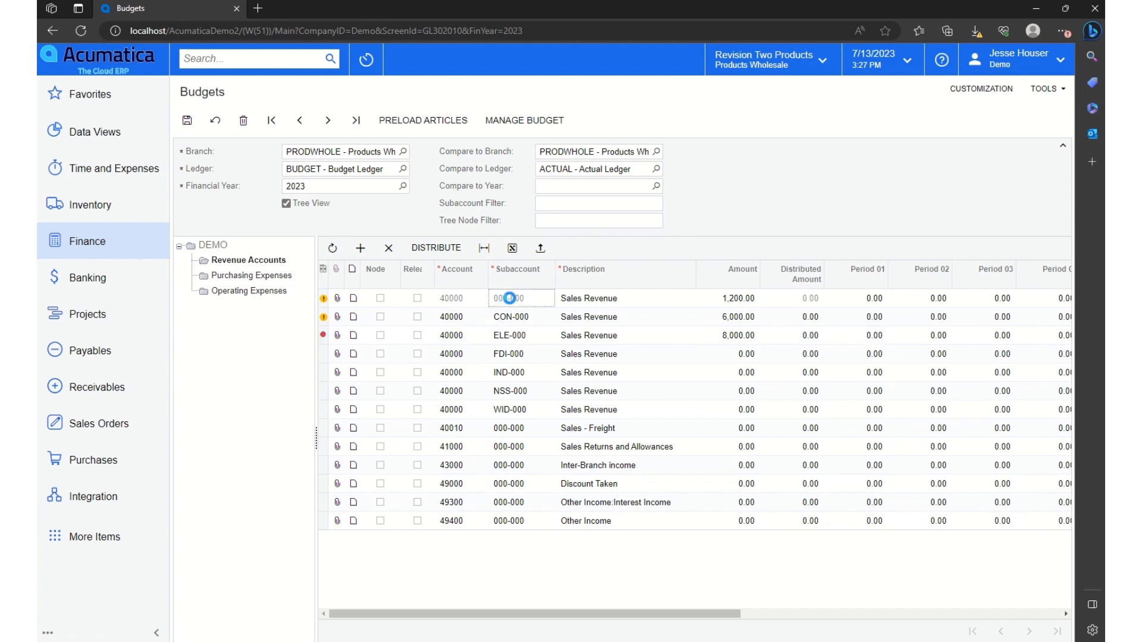
Step: Distribute account 40000's year amounts for subaccounts 000-000 and CON-000 evenly across the periods
{"action": "left_click", "coordinate": [431, 250]}
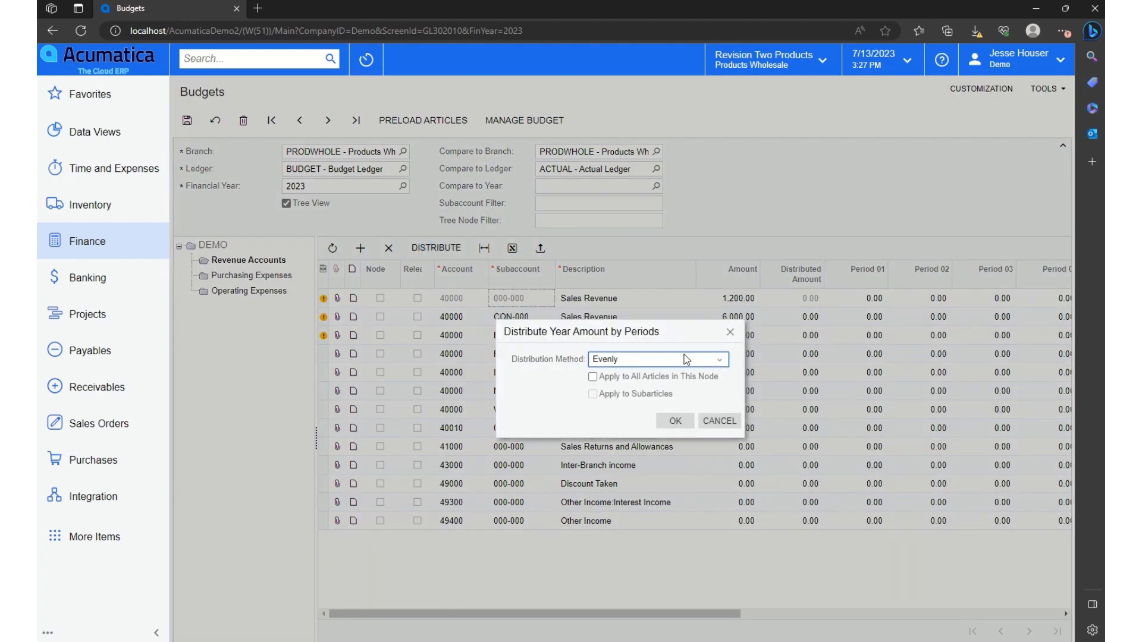
{"action": "left_click", "coordinate": [655, 366]}
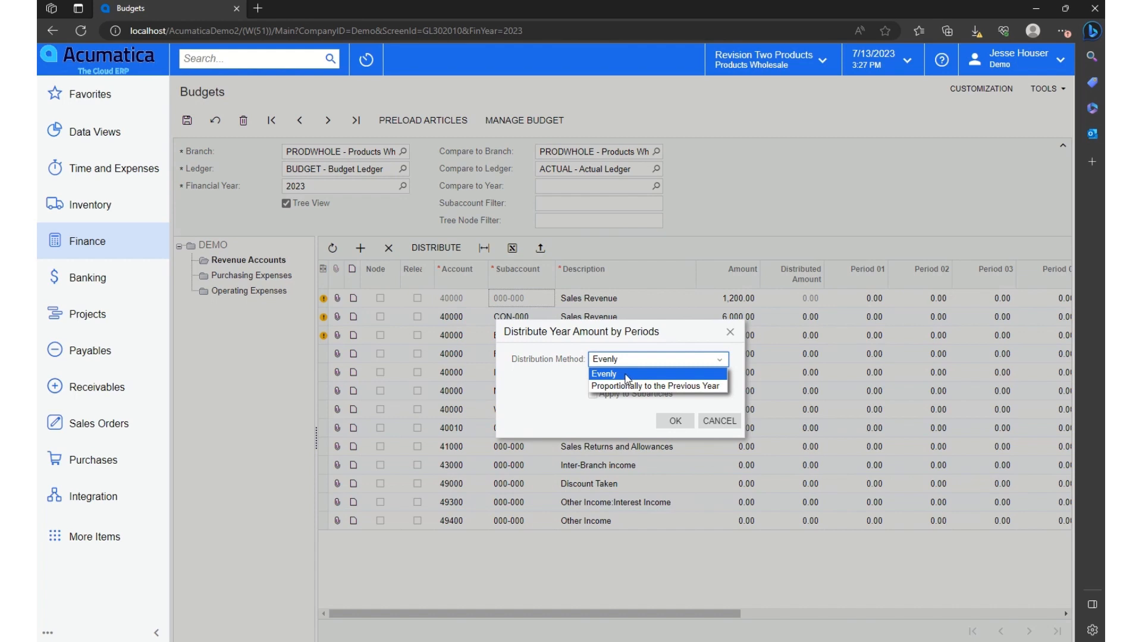
{"action": "left_click", "coordinate": [606, 373]}
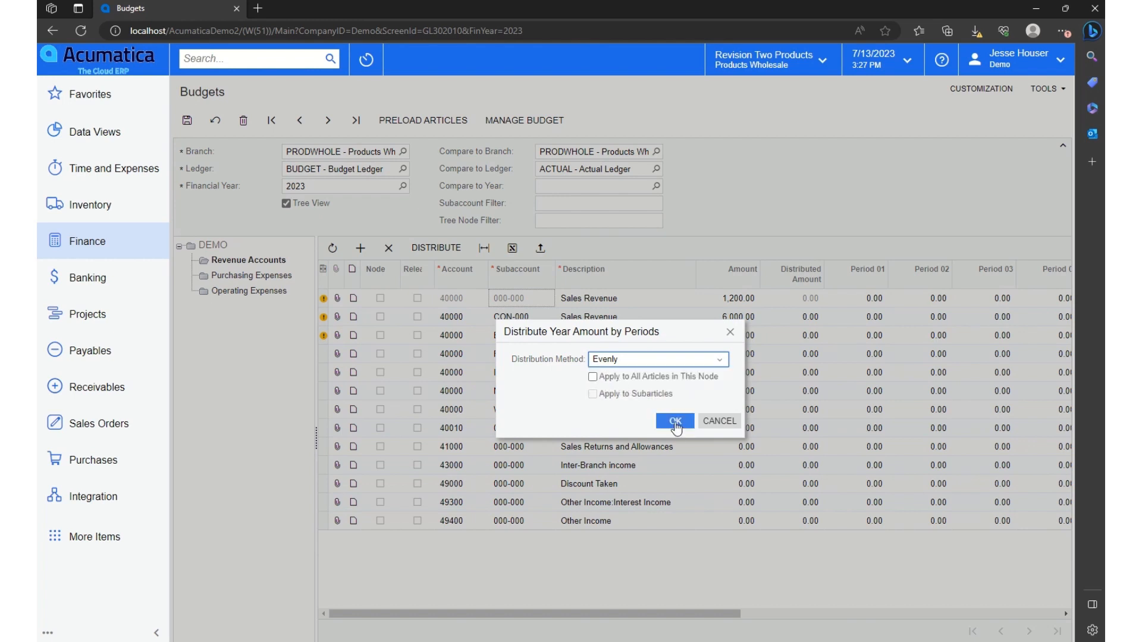
{"action": "left_click", "coordinate": [676, 422]}
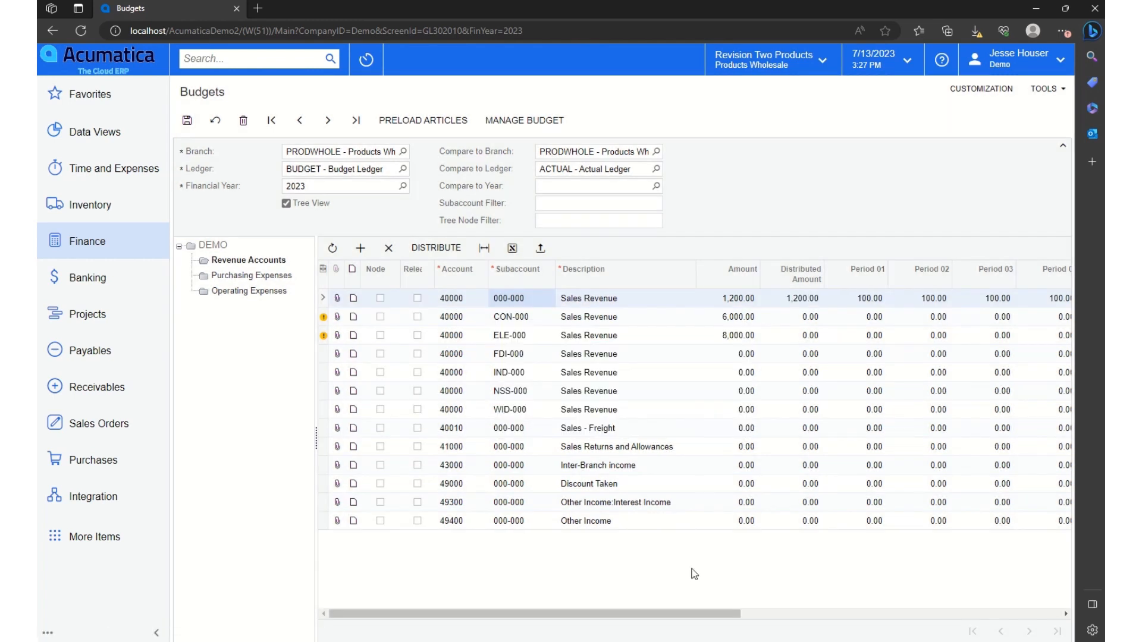
{"action": "left_click_drag", "start_coordinate": [653, 614], "coordinate": [563, 630]}
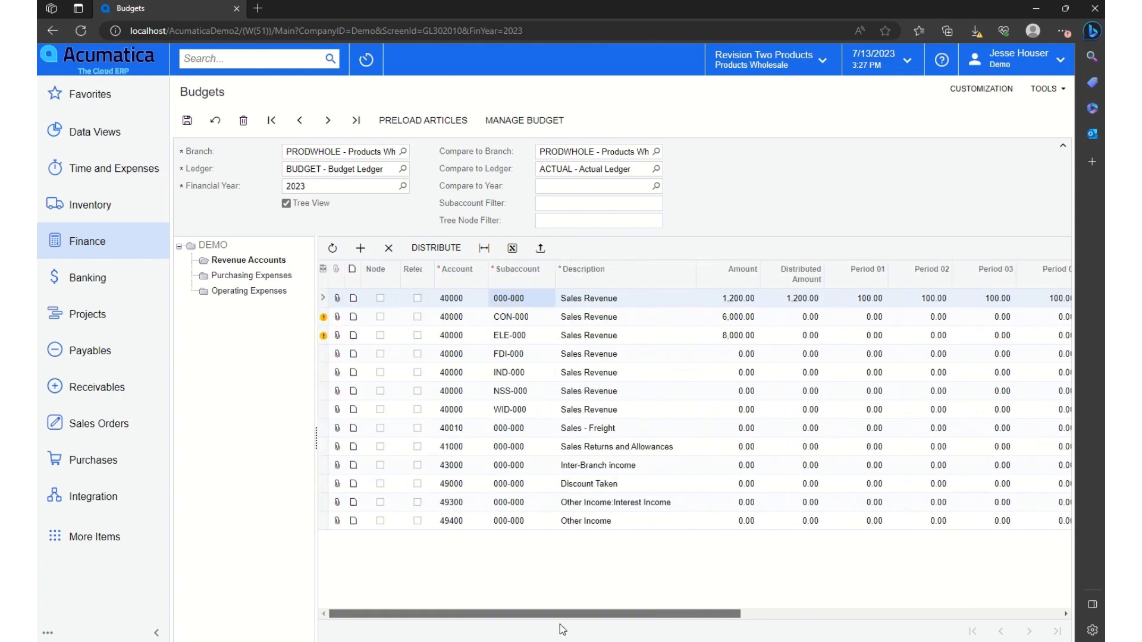
{"action": "left_click", "coordinate": [587, 317]}
{"action": "left_click", "coordinate": [434, 250]}
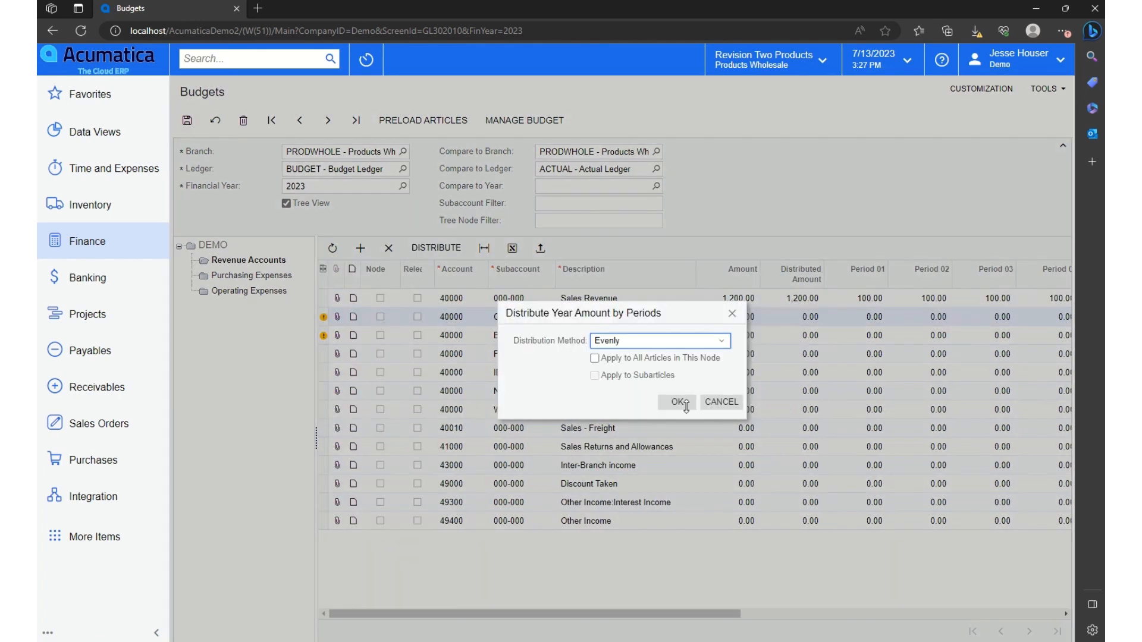
{"action": "left_click", "coordinate": [677, 403]}
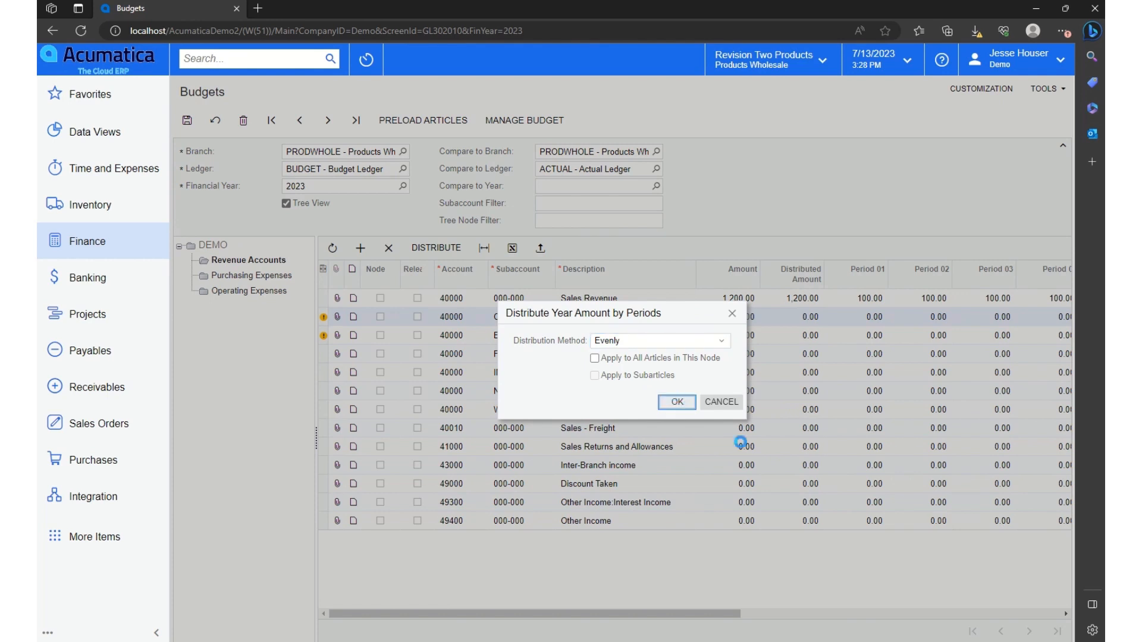
Step: Distribute the year amount of account 40000, subaccount ELE-000, across the periods proportionally to the previous year
{"action": "left_click", "coordinate": [462, 337]}
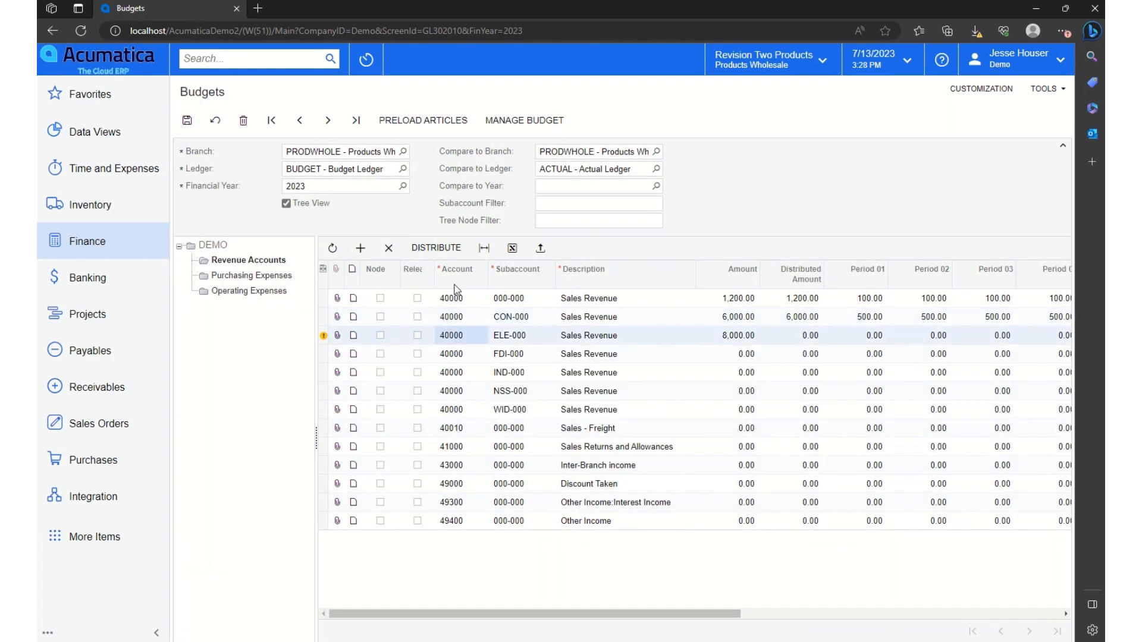
{"action": "left_click", "coordinate": [434, 248]}
{"action": "left_click", "coordinate": [622, 337]}
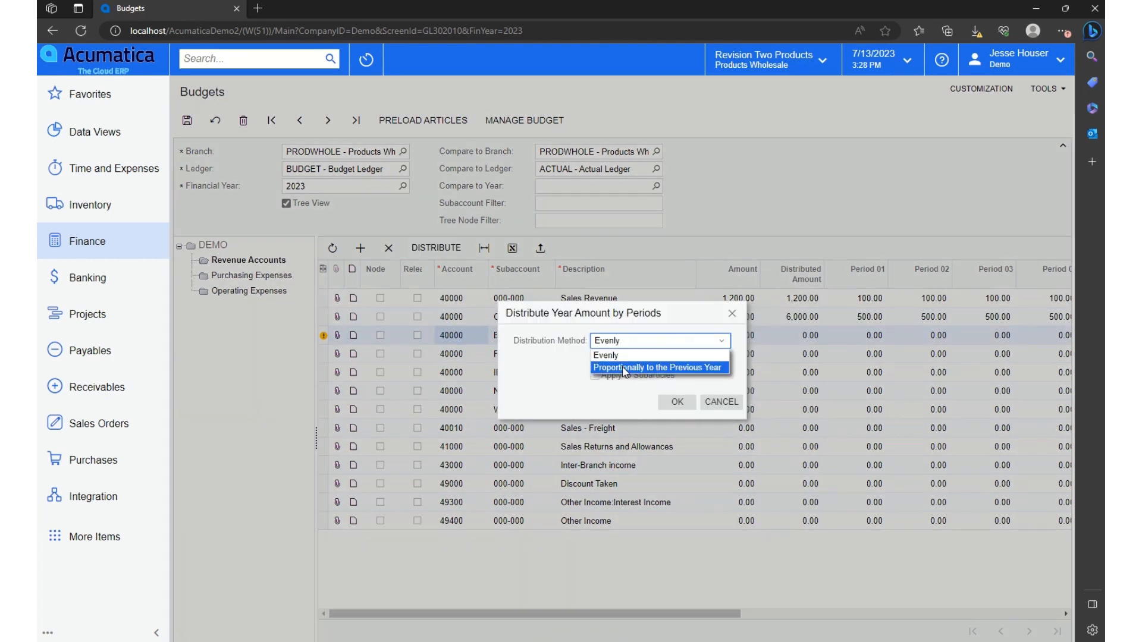
{"action": "left_click", "coordinate": [654, 370]}
{"action": "left_click", "coordinate": [677, 402]}
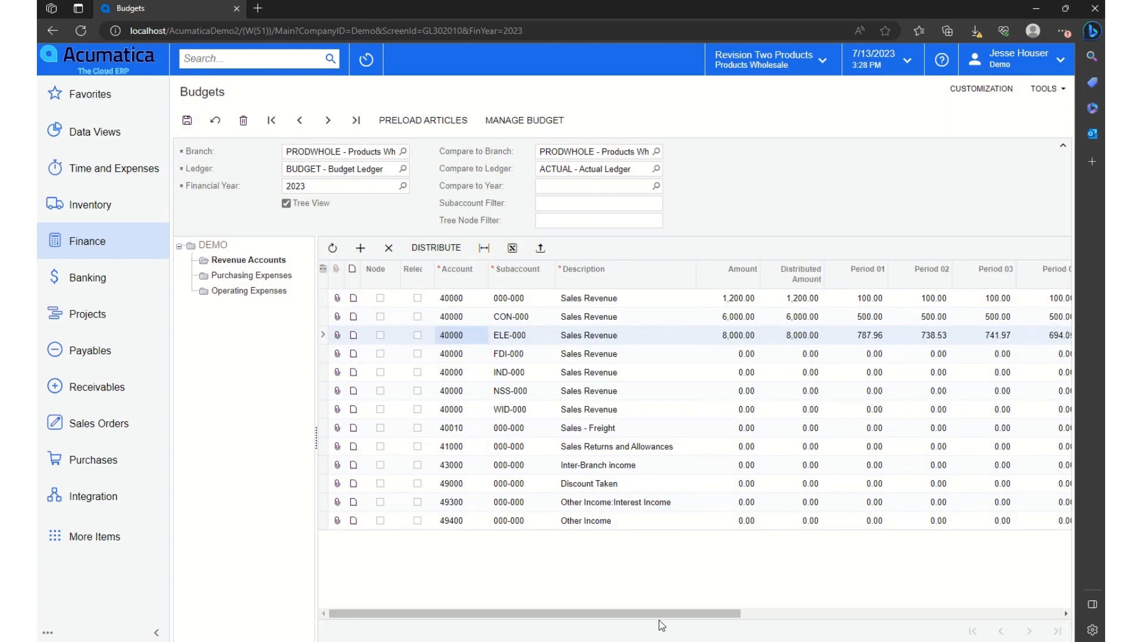
{"action": "left_click_drag", "start_coordinate": [673, 608], "coordinate": [635, 619]}
Step: Export the Revenue Accounts budget articles to Excel, review Budgets 20230713.xlsx, and return to the Budgets form
{"action": "left_click", "coordinate": [511, 250]}
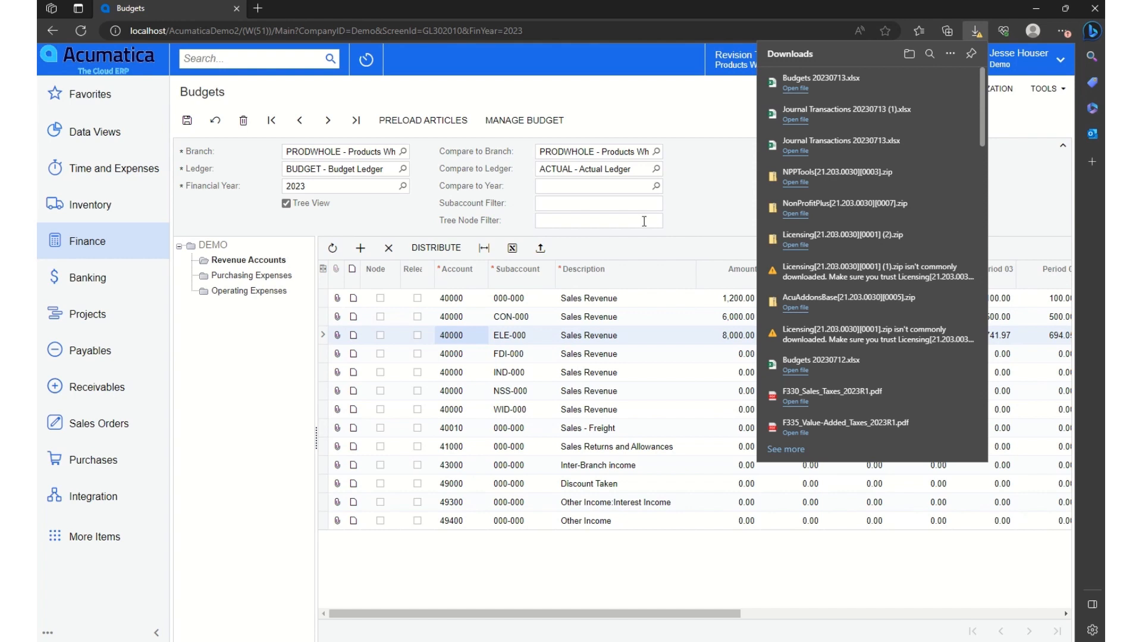
{"action": "left_click", "coordinate": [795, 89]}
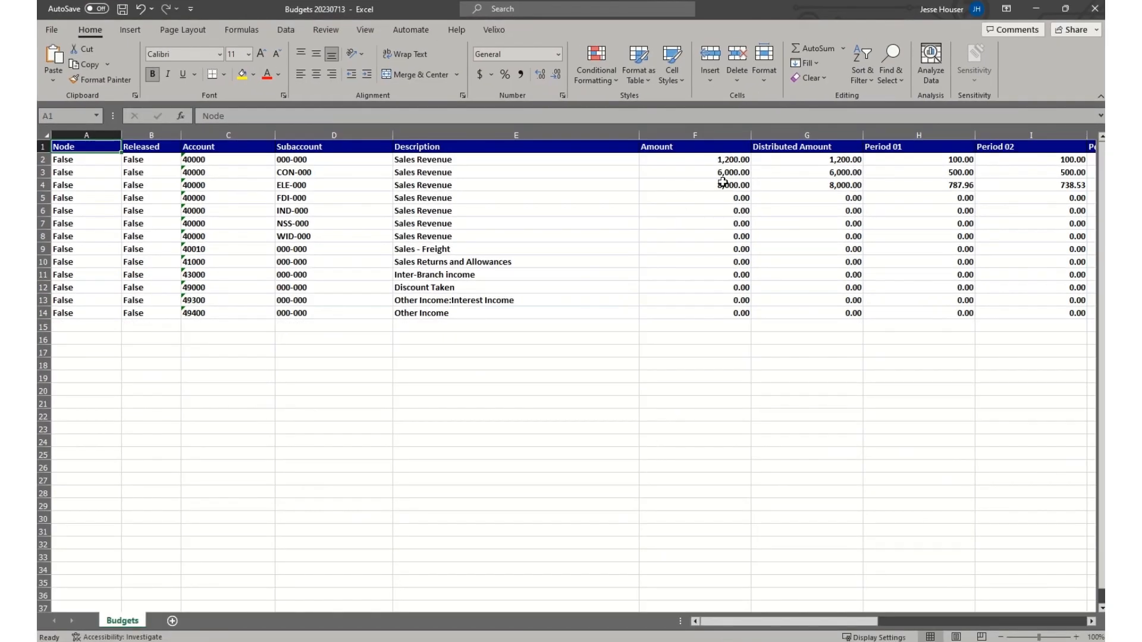
{"action": "left_click_drag", "start_coordinate": [825, 9], "coordinate": [1141, 88]}
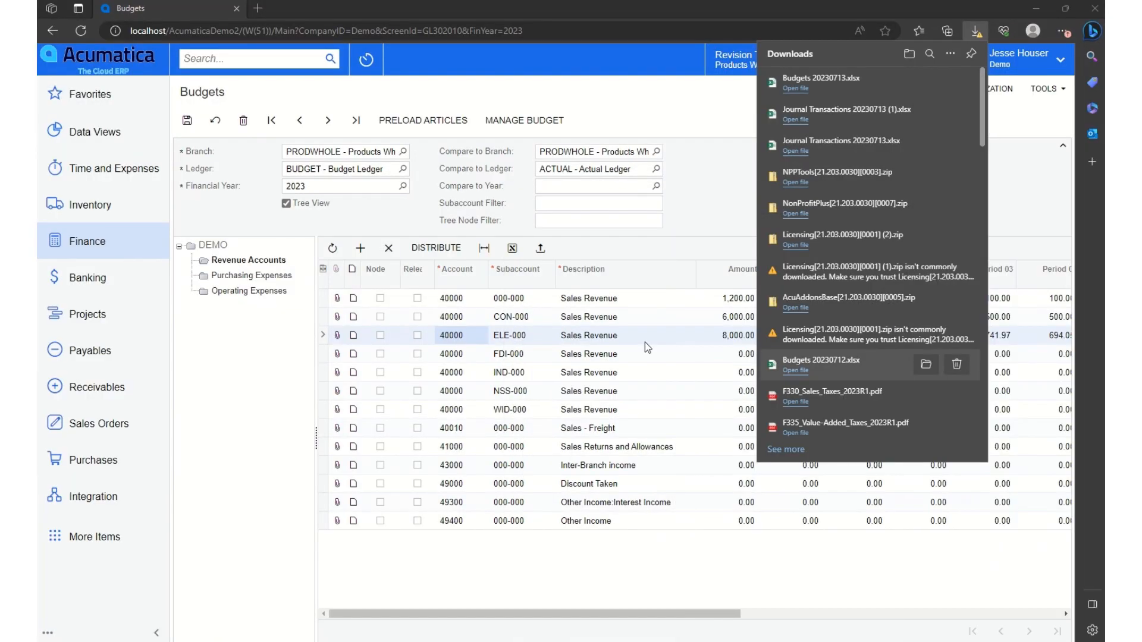
{"action": "left_click", "coordinate": [591, 99]}
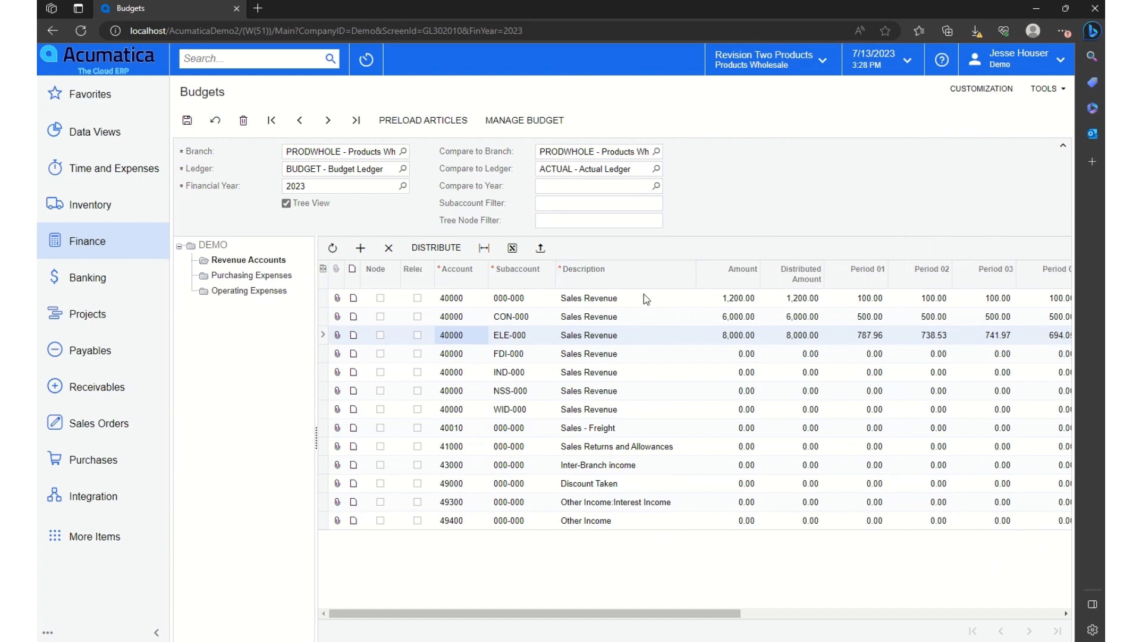
Step: Discard the unsaved amounts and period distributions in the 2023 budget
{"action": "left_click", "coordinate": [215, 121]}
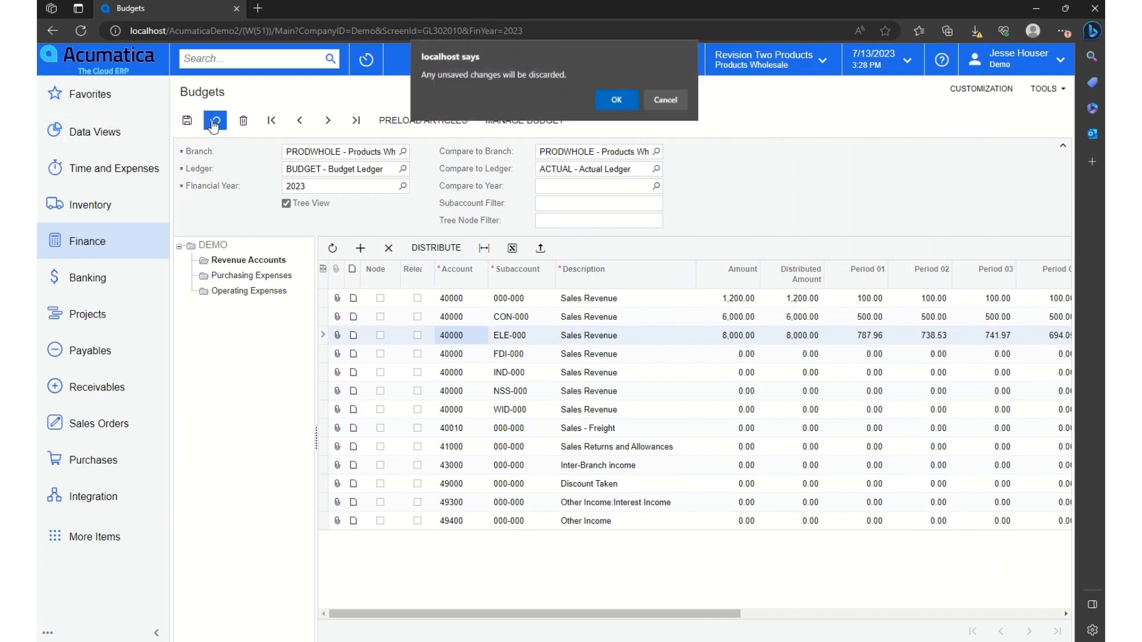
{"action": "left_click", "coordinate": [612, 101]}
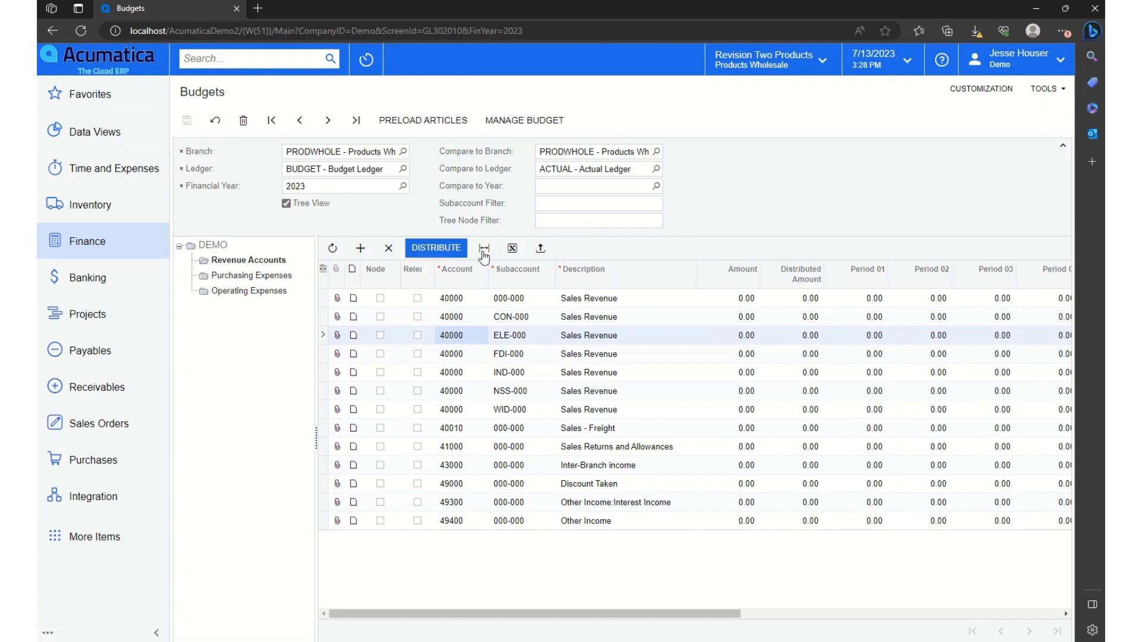
{"action": "left_click_drag", "start_coordinate": [765, 616], "coordinate": [639, 616]}
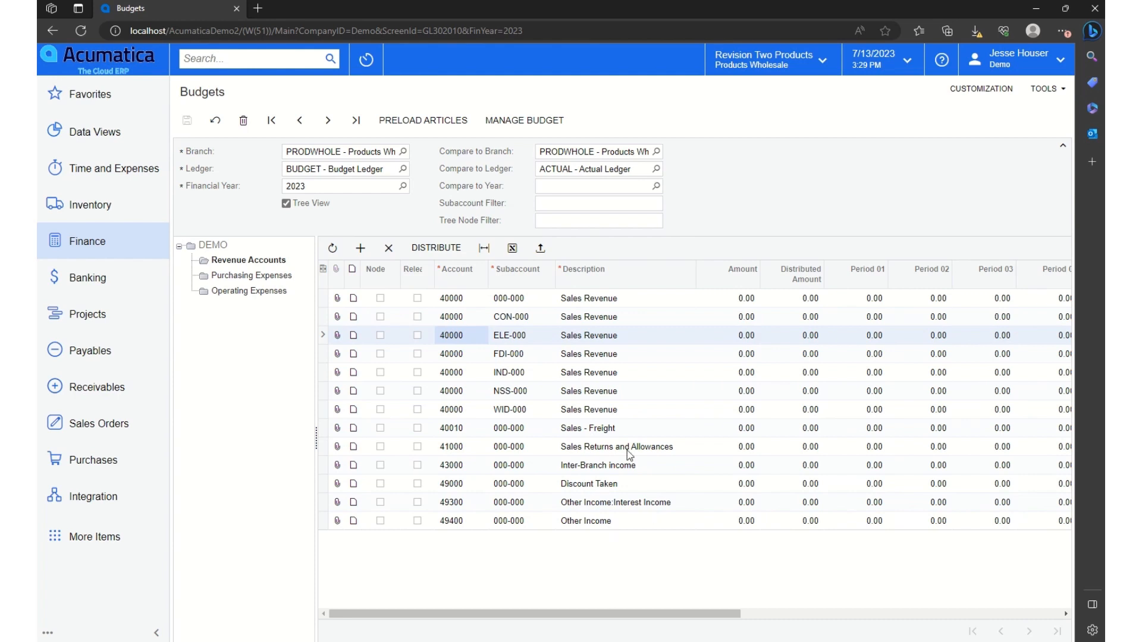
Step: Upload Budgets 20230713.xlsx into the Revenue Accounts budget articles and accept the import settings
{"action": "left_click", "coordinate": [541, 248]}
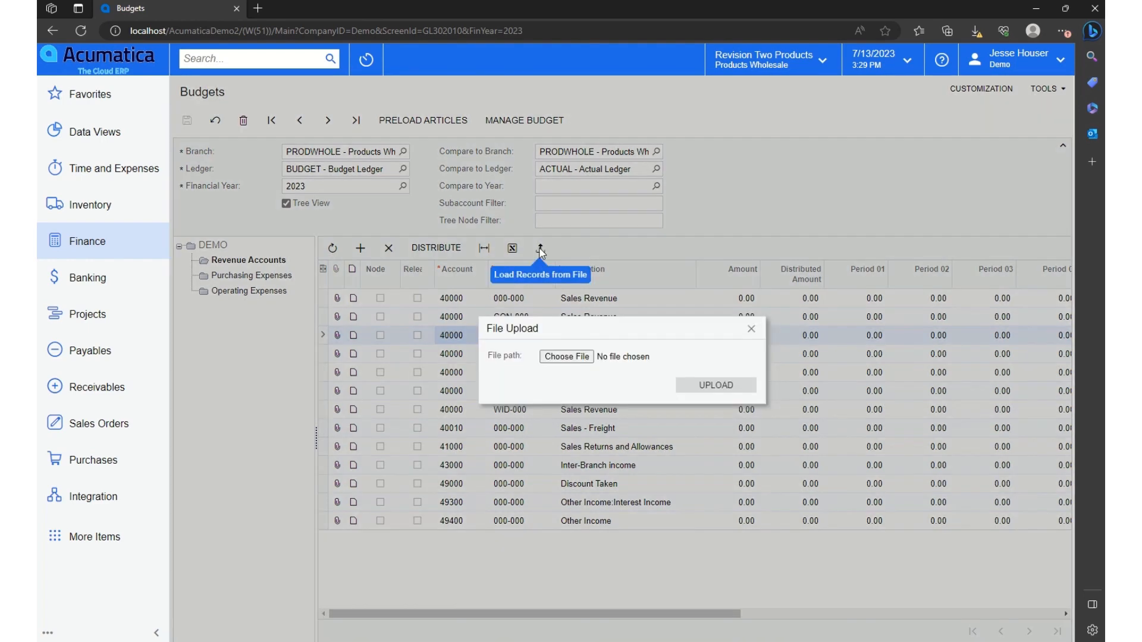
{"action": "left_click", "coordinate": [568, 358]}
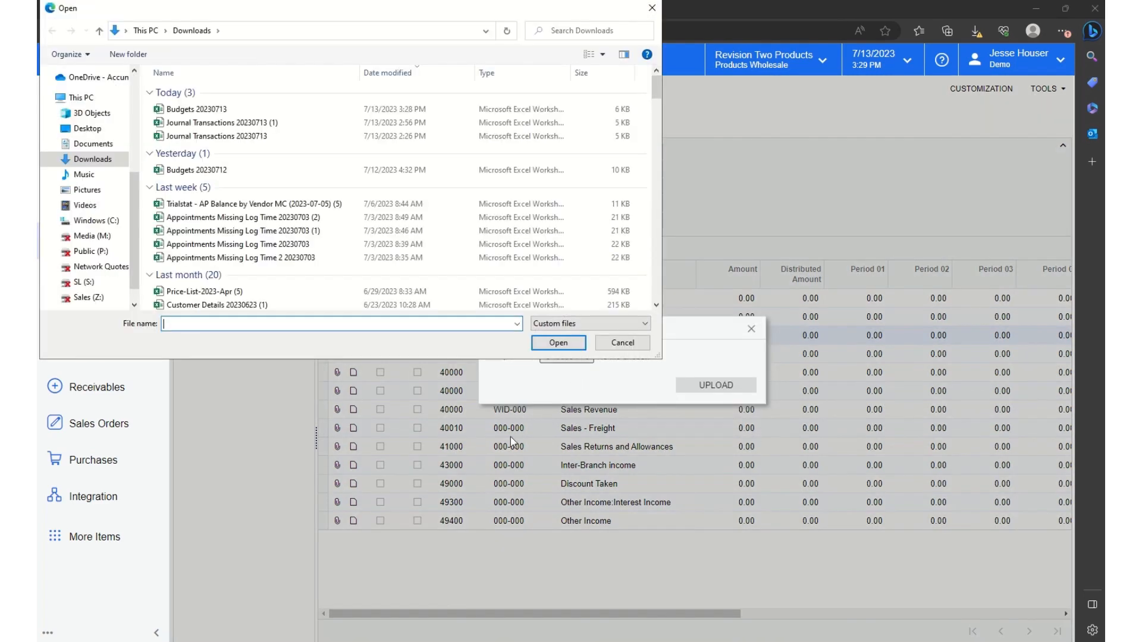
{"action": "double_click", "coordinate": [213, 110]}
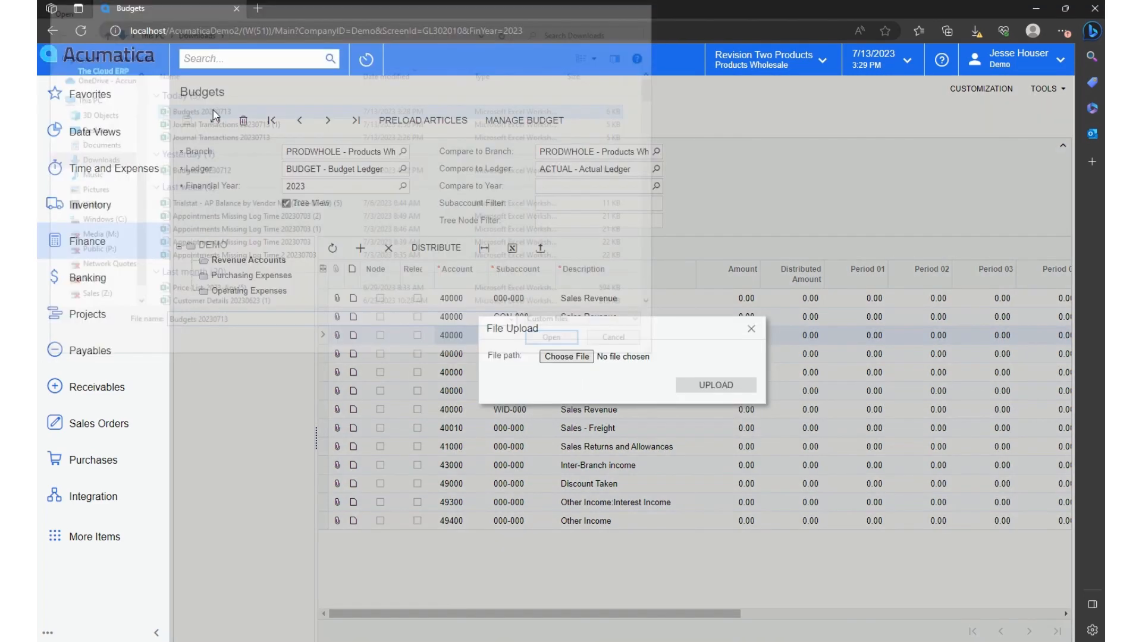
{"action": "left_click", "coordinate": [710, 387]}
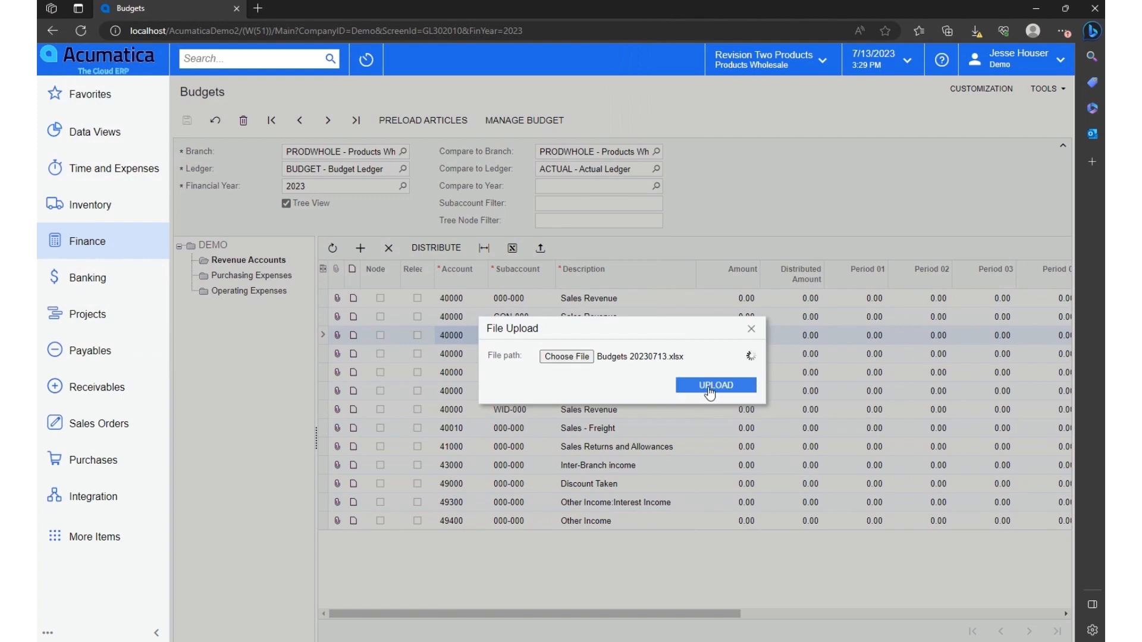
{"action": "left_click", "coordinate": [653, 405]}
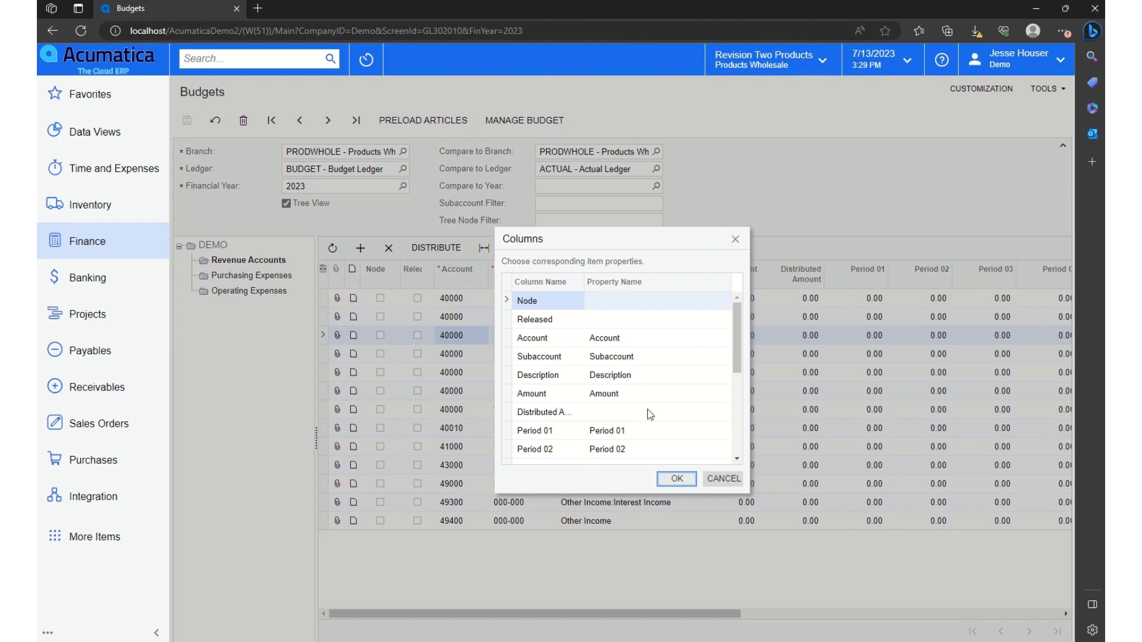
Step: Review the column-to-property mapping, import the budget records with Account mapped to Account, and save the 2023 budget
{"action": "scroll", "coordinate": [645, 395], "scroll_direction": "down", "scroll_amount": 3}
{"action": "scroll", "coordinate": [644, 405], "scroll_direction": "up", "scroll_amount": 2}
{"action": "scroll", "coordinate": [644, 404], "scroll_direction": "up", "scroll_amount": 3}
{"action": "left_click", "coordinate": [625, 339]}
{"action": "left_click", "coordinate": [653, 346]}
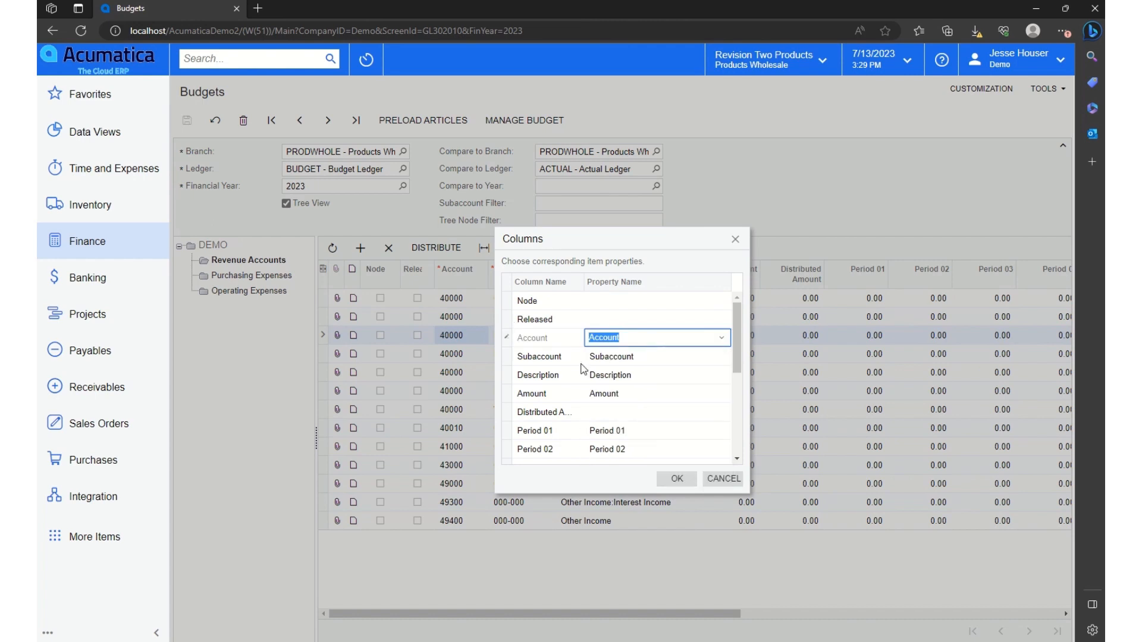
{"action": "left_click", "coordinate": [678, 479]}
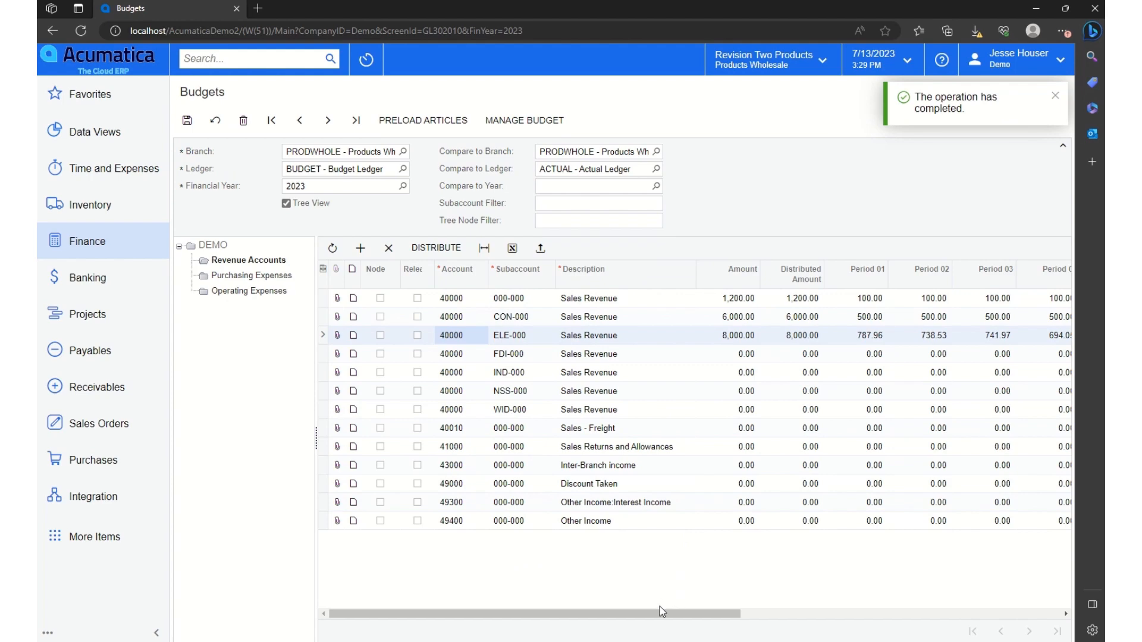
{"action": "left_click_drag", "start_coordinate": [655, 611], "coordinate": [576, 630]}
{"action": "left_click", "coordinate": [187, 122]}
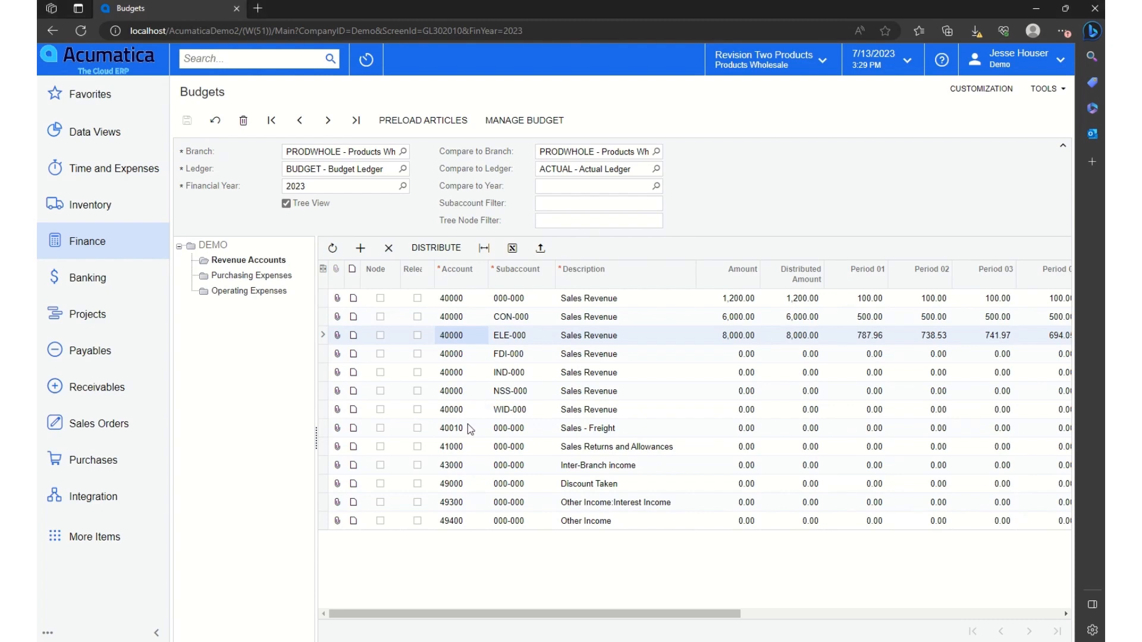
Step: Open Release Budgets and select the 2023 budget articles for accounts 52000, 60000 and 61700
{"action": "left_click", "coordinate": [102, 241]}
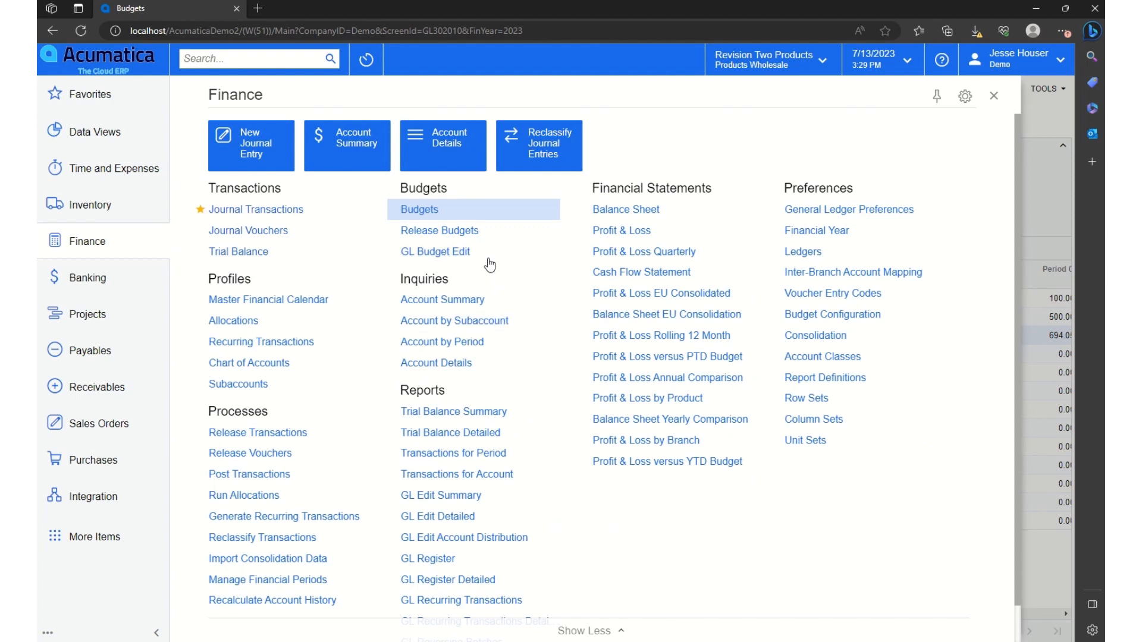
{"action": "left_click", "coordinate": [465, 232]}
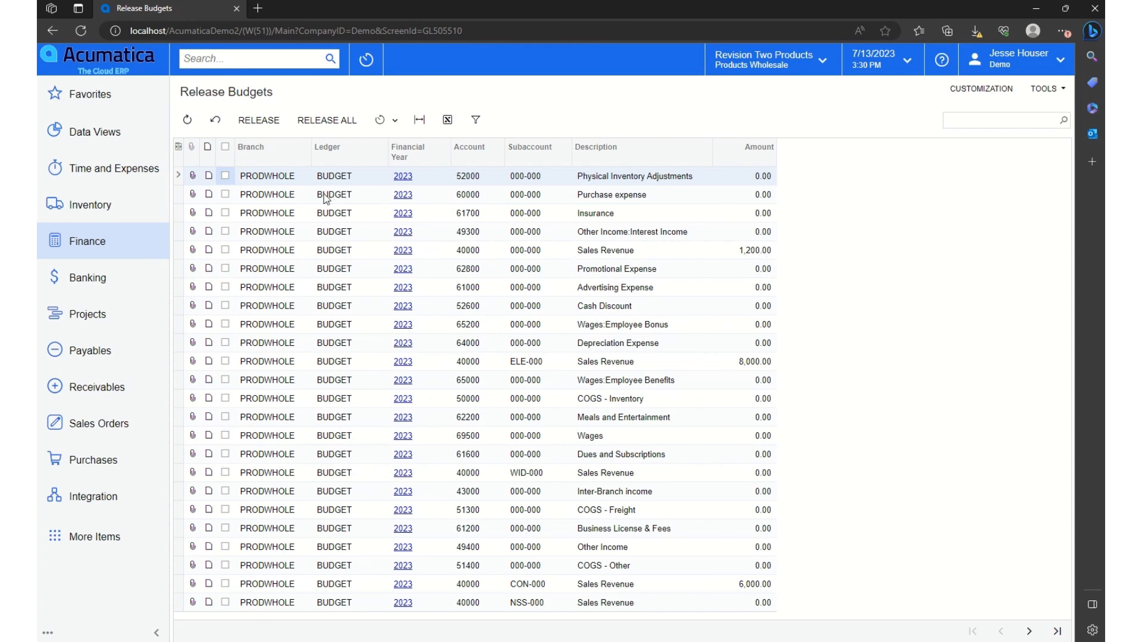
{"action": "left_click", "coordinate": [225, 175]}
{"action": "left_click", "coordinate": [224, 193]}
{"action": "left_click", "coordinate": [226, 212]}
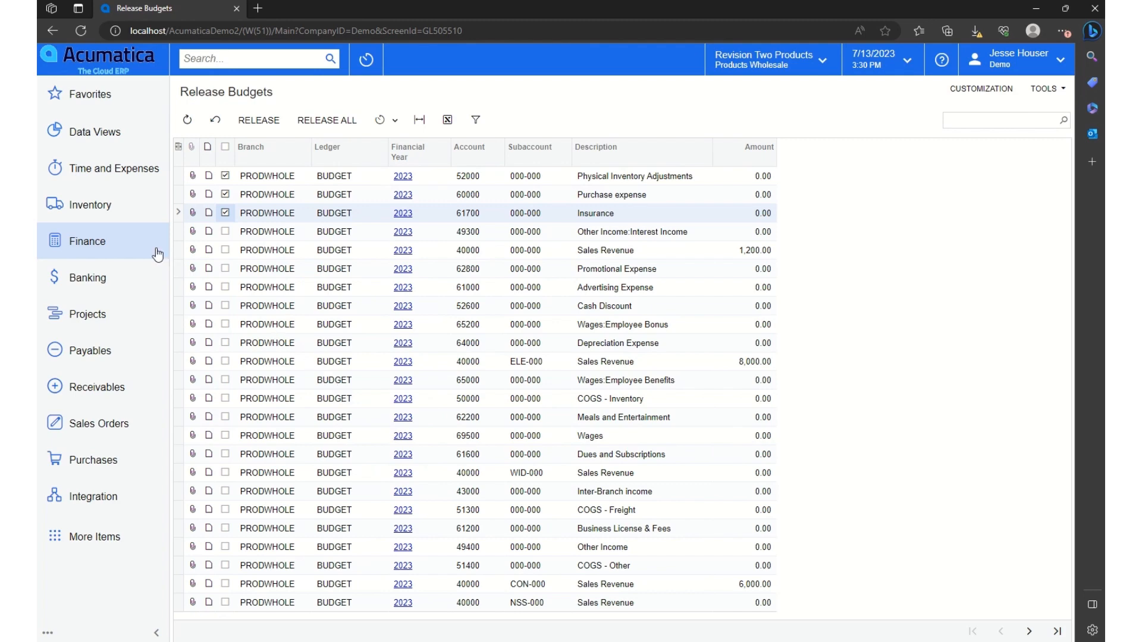
{"action": "left_click", "coordinate": [88, 248]}
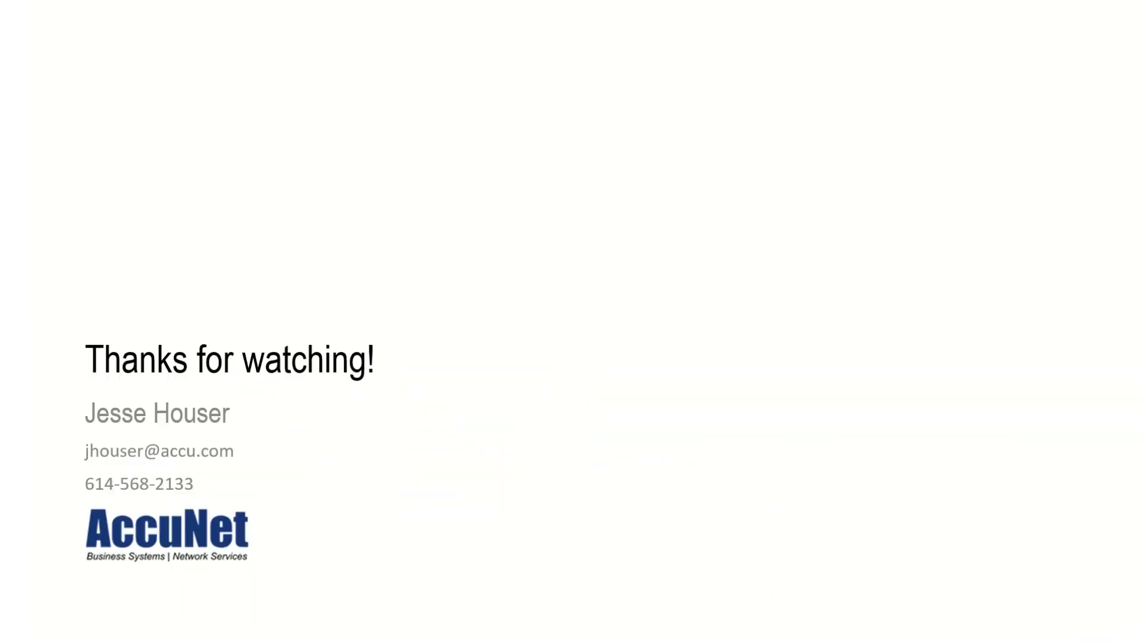